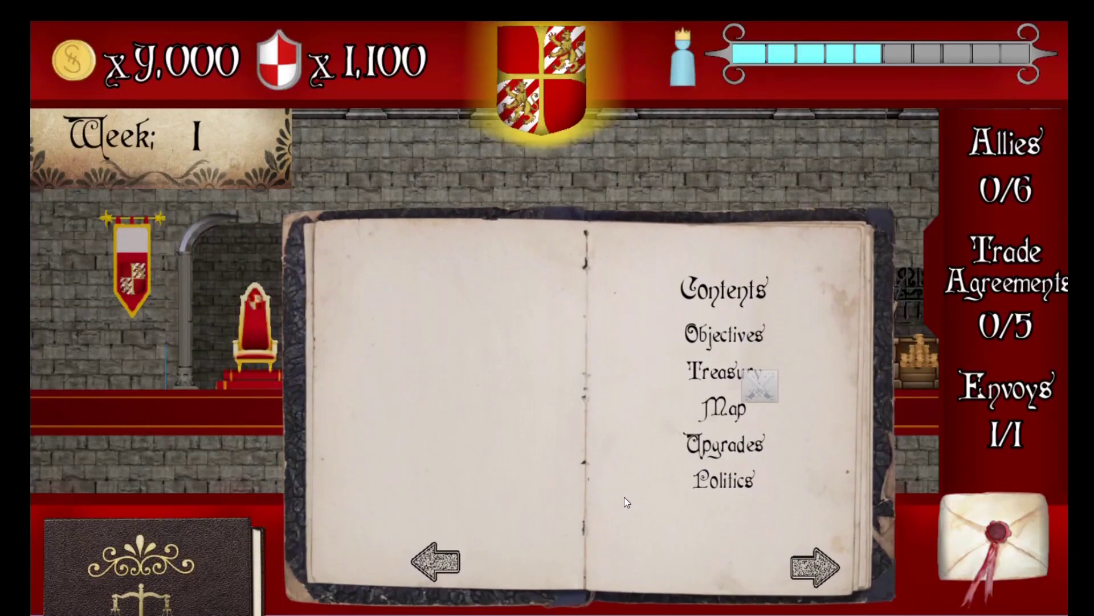
From the kingdom map, reinforce Southport with 50 troops
click(713, 364)
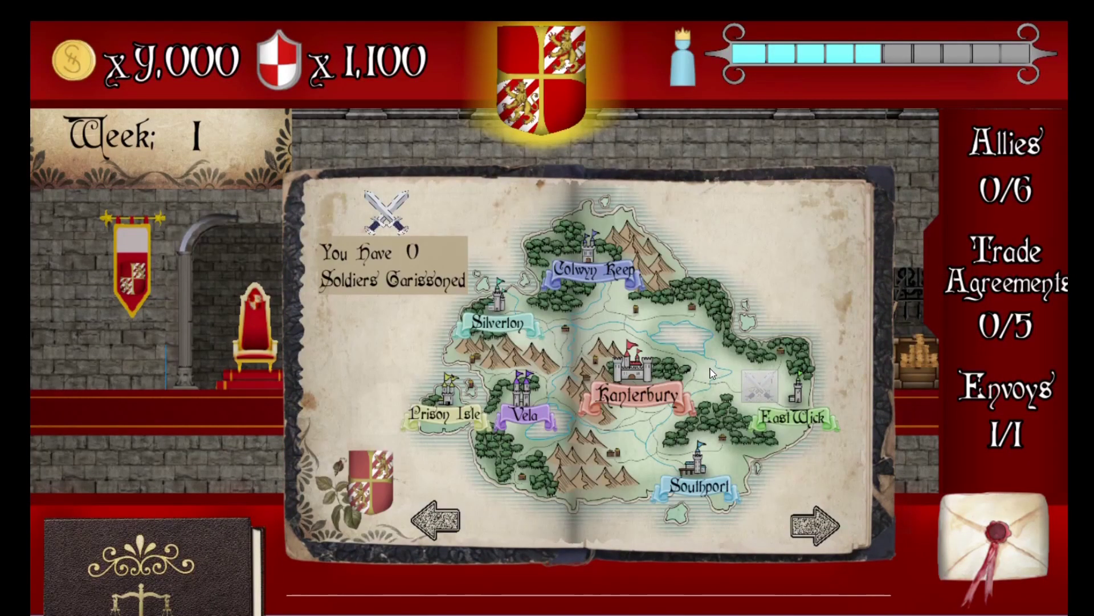
click(683, 489)
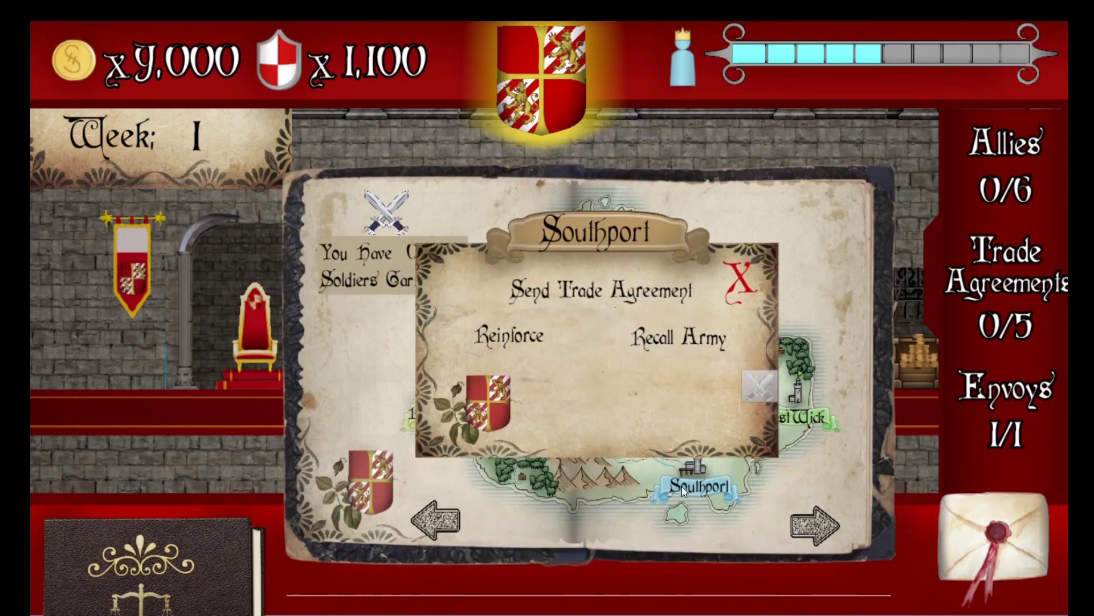
click(510, 336)
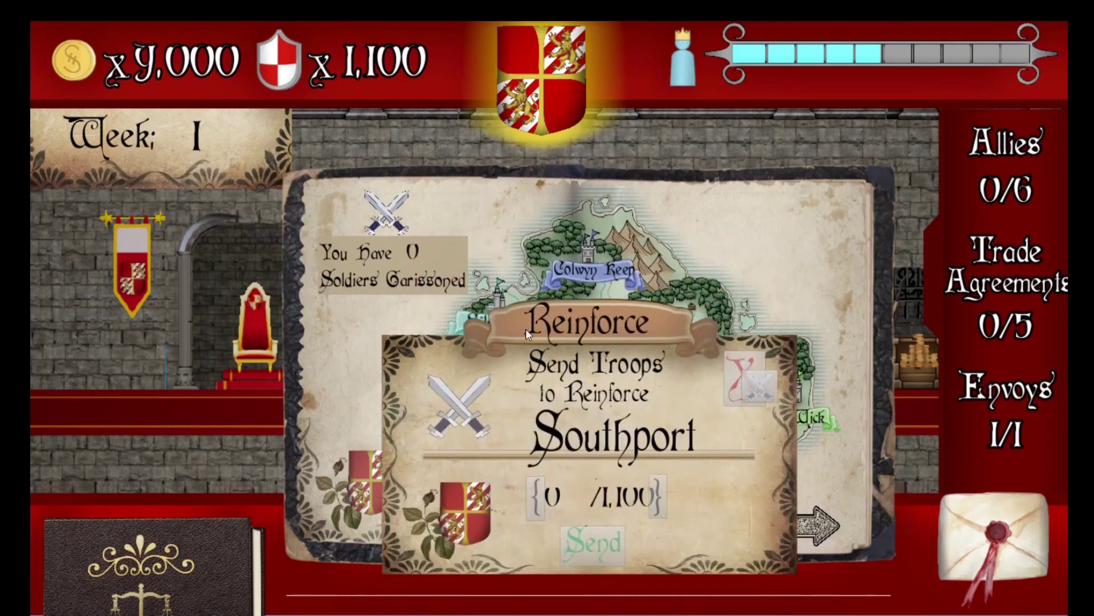
scroll(661, 419, up, 5)
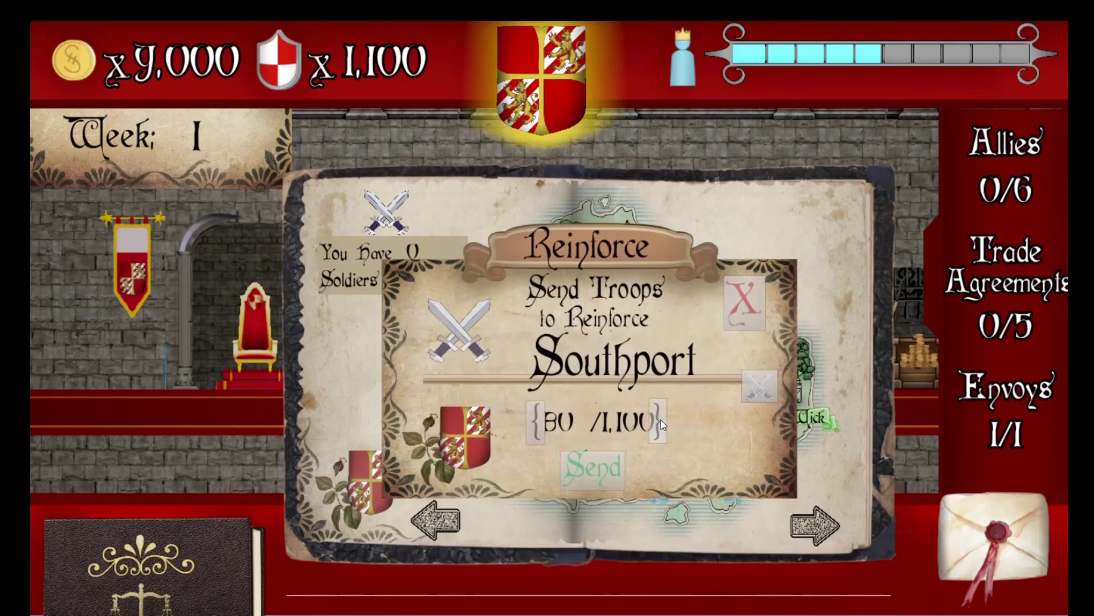
scroll(661, 419, down, 1)
scroll(661, 420, up, 1)
click(601, 468)
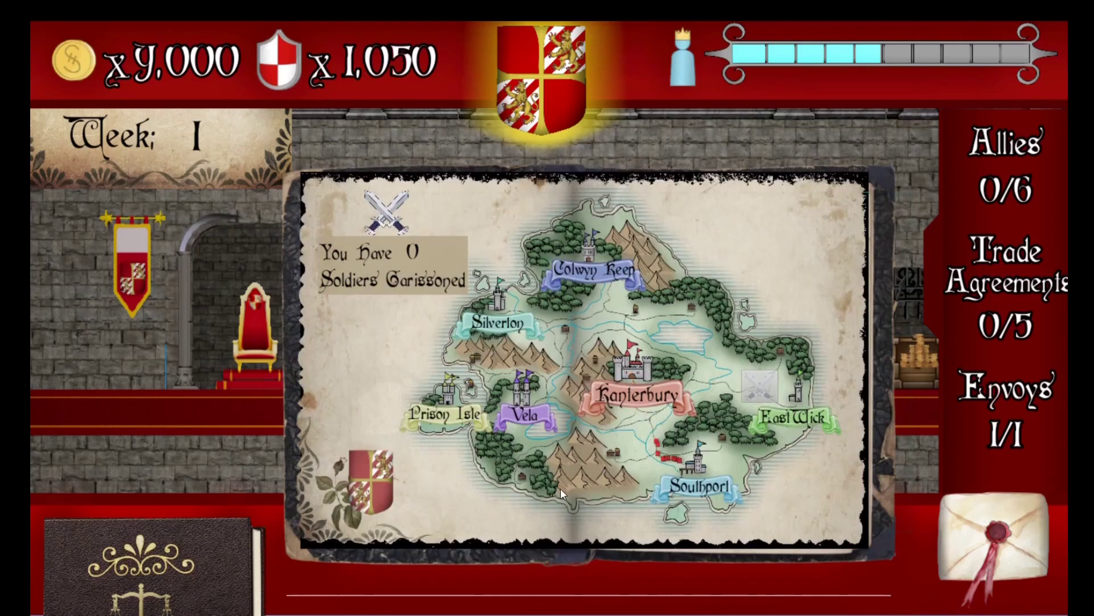
Reinforce Colwyn Keep by raising the troop count to the 50 maximum and sending them
click(593, 272)
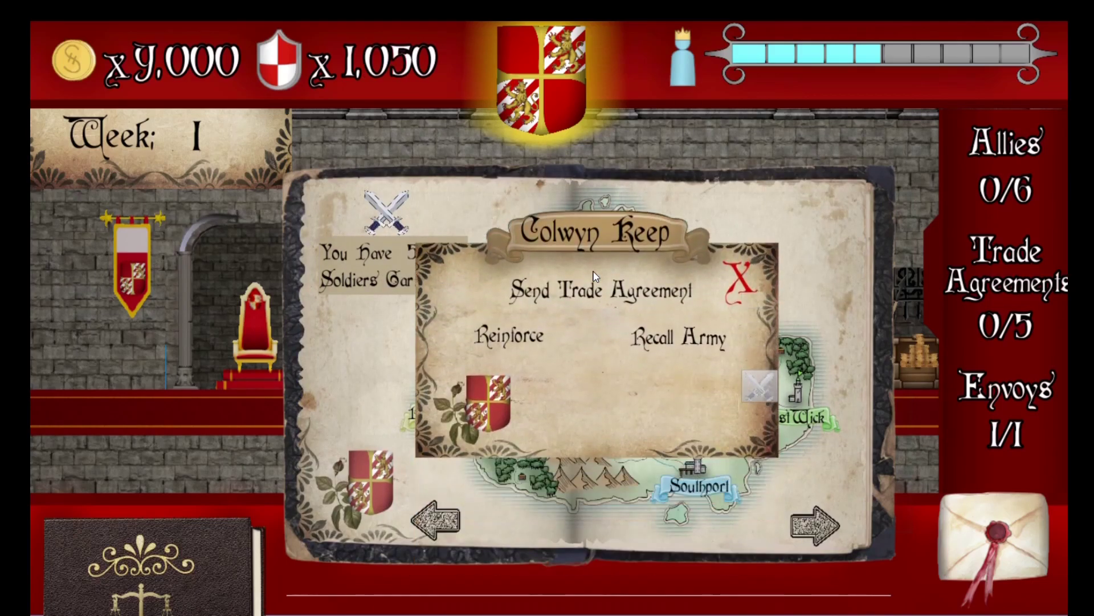
click(531, 341)
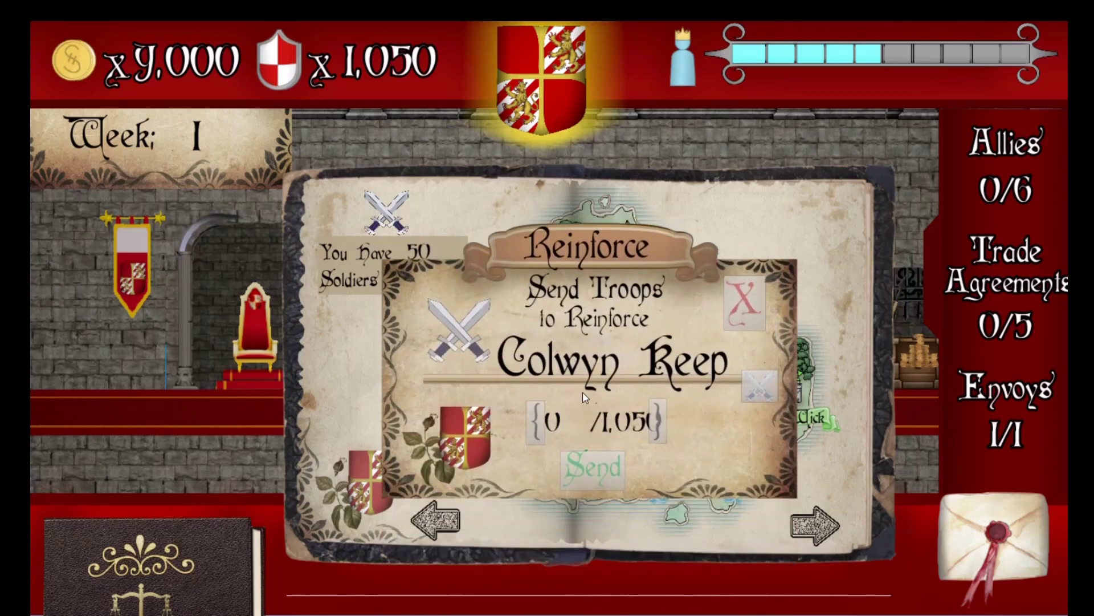
click(657, 422)
click(656, 422)
click(656, 422)
click(657, 422)
click(657, 422)
click(573, 463)
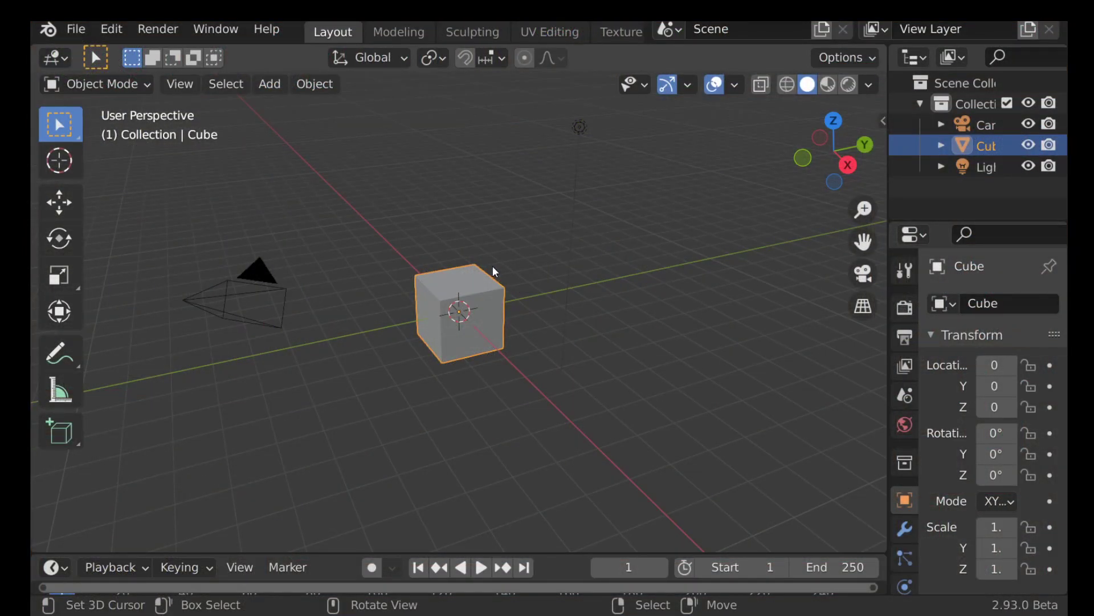
Check the scene from the top, front and camera views
key(KP_7)
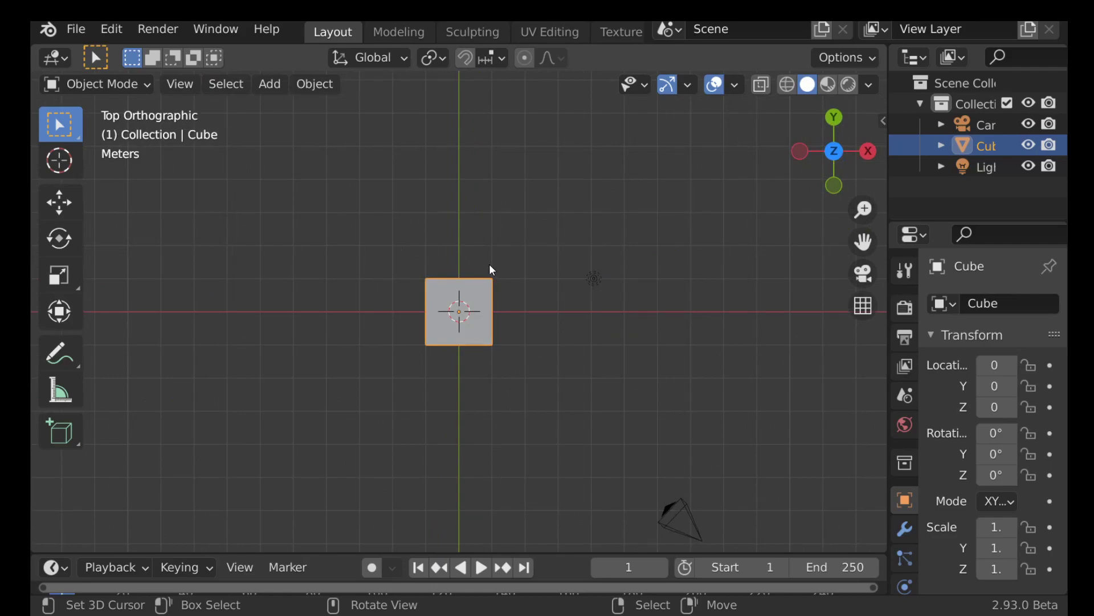
key(KP_1)
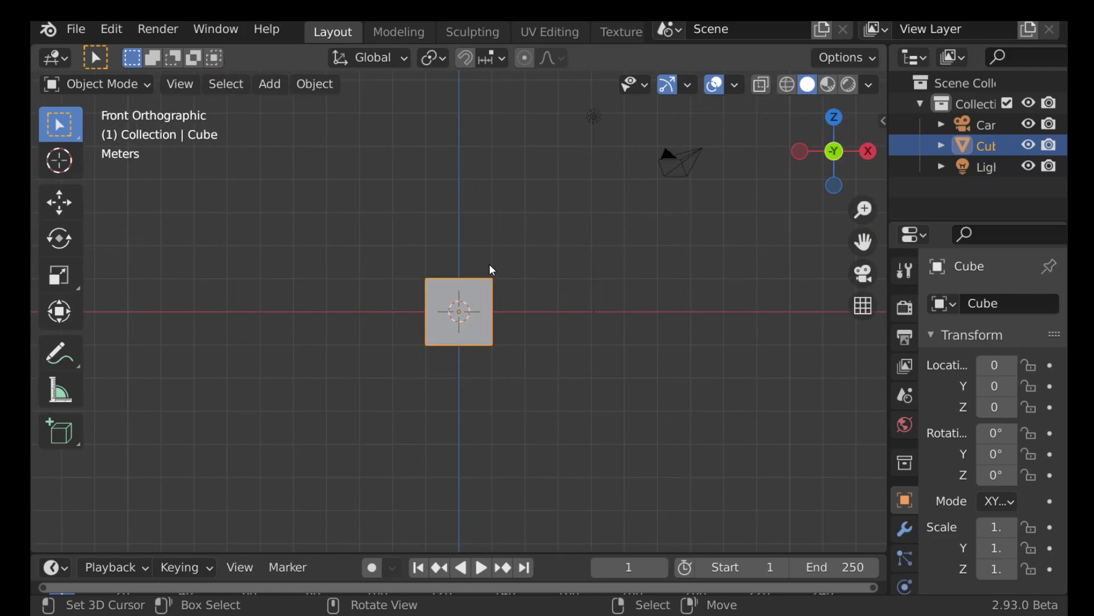
key(ctrl)
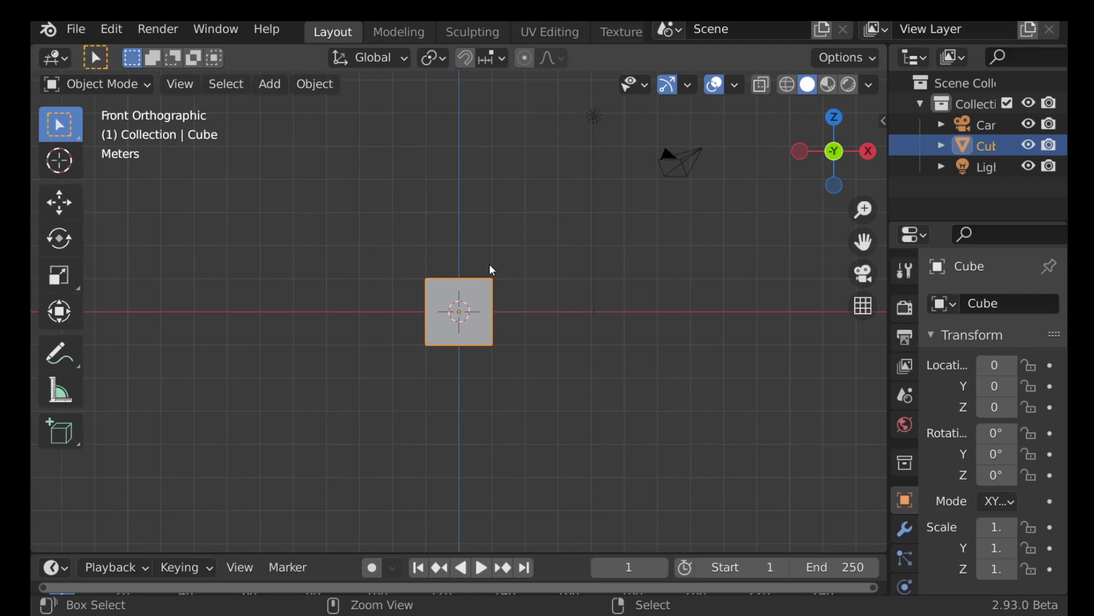
key(alt)
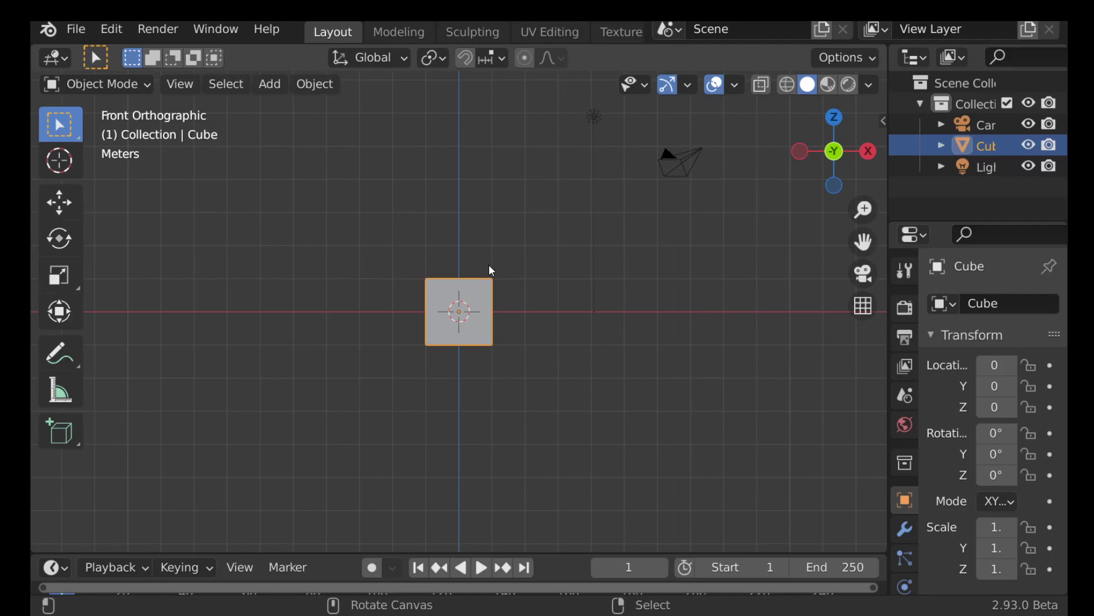
key(ctrl+alt+KP_0)
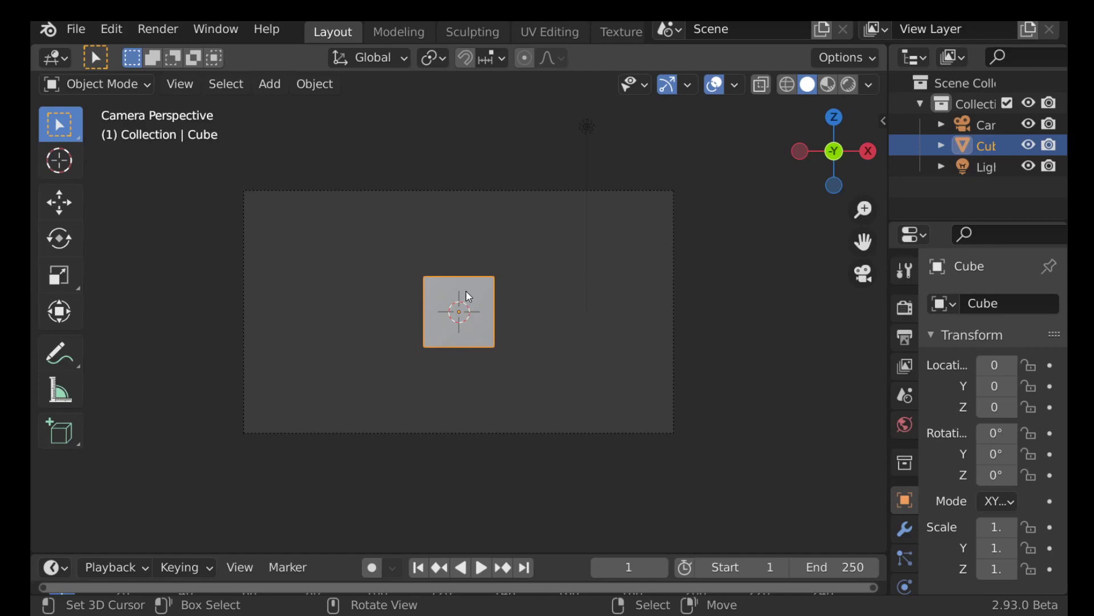
Scale the cube down to about 0.66 and move it right, outside the camera frame
key(s)
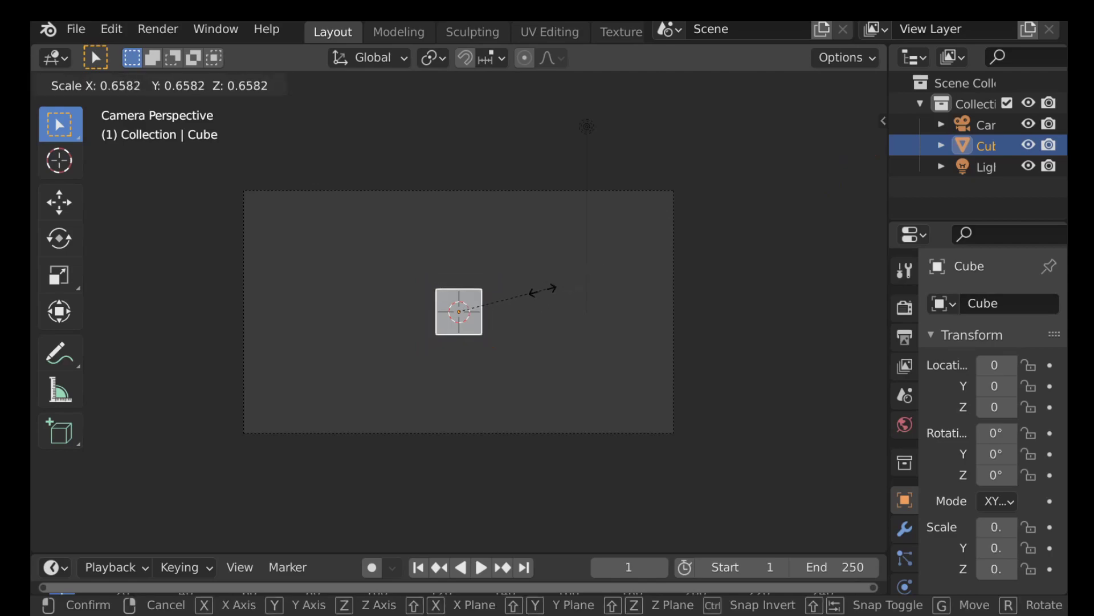
click(484, 312)
key(g)
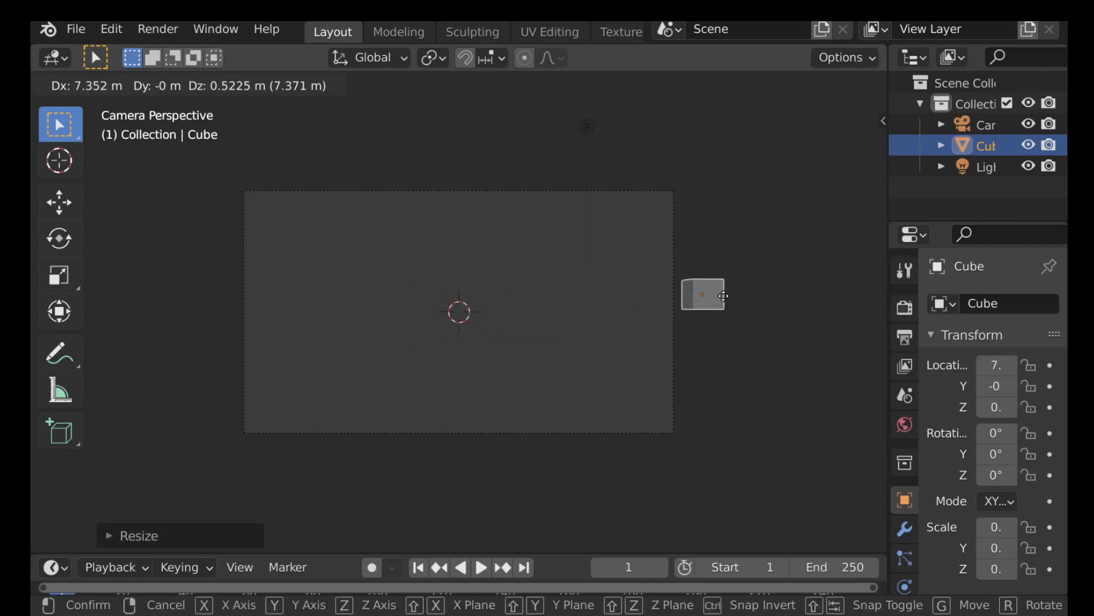
click(737, 295)
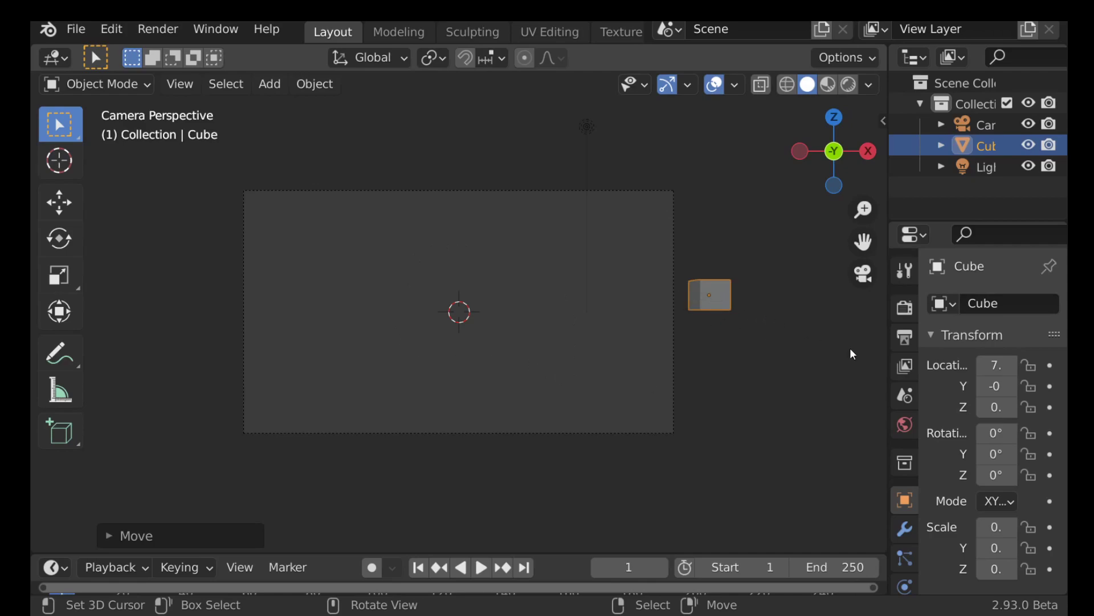
Give the cube an Emission surface shader with a red colour
scroll(901, 398, down, 5)
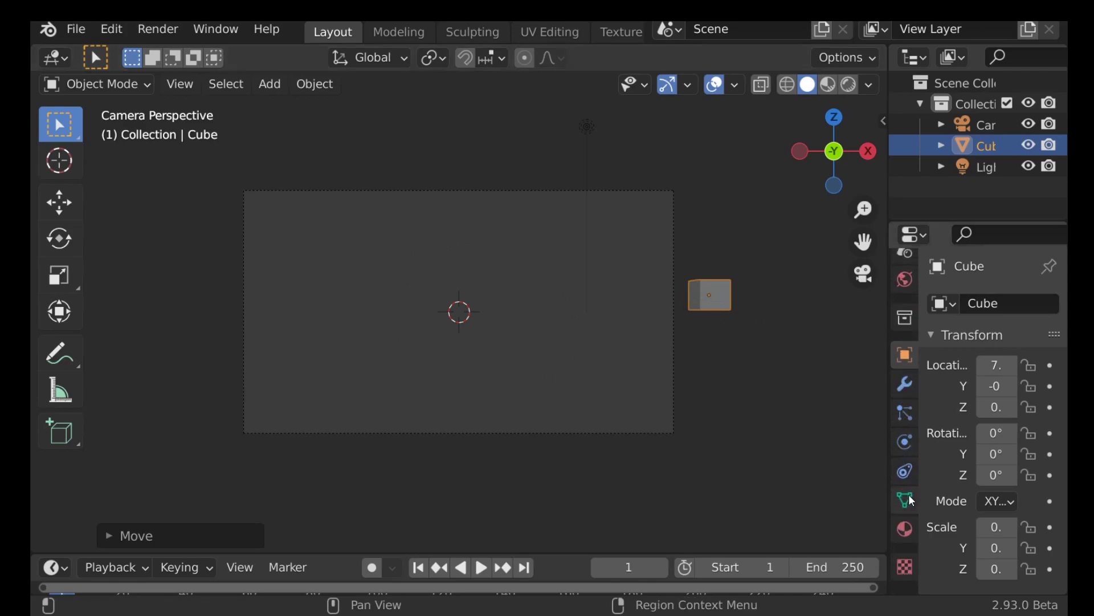
click(905, 528)
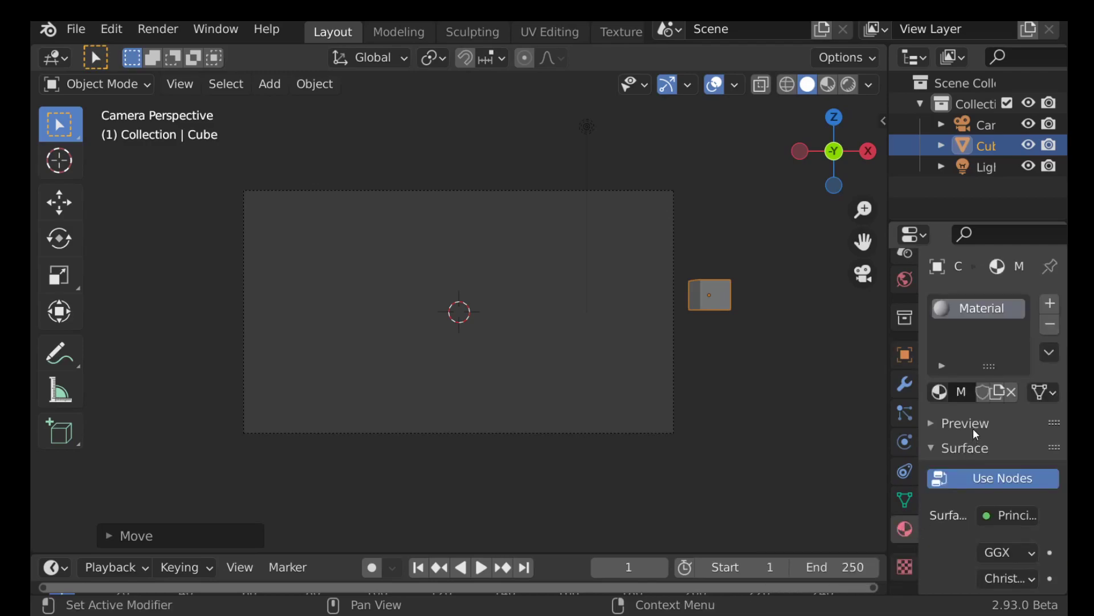
scroll(1005, 434, down, 3)
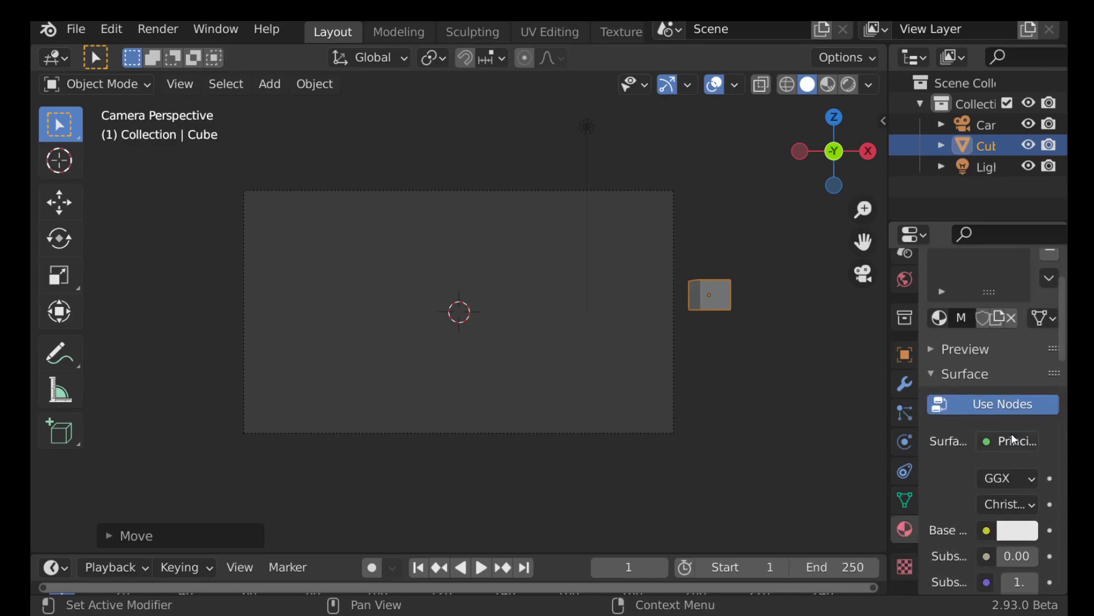
drag(887, 396, 827, 396)
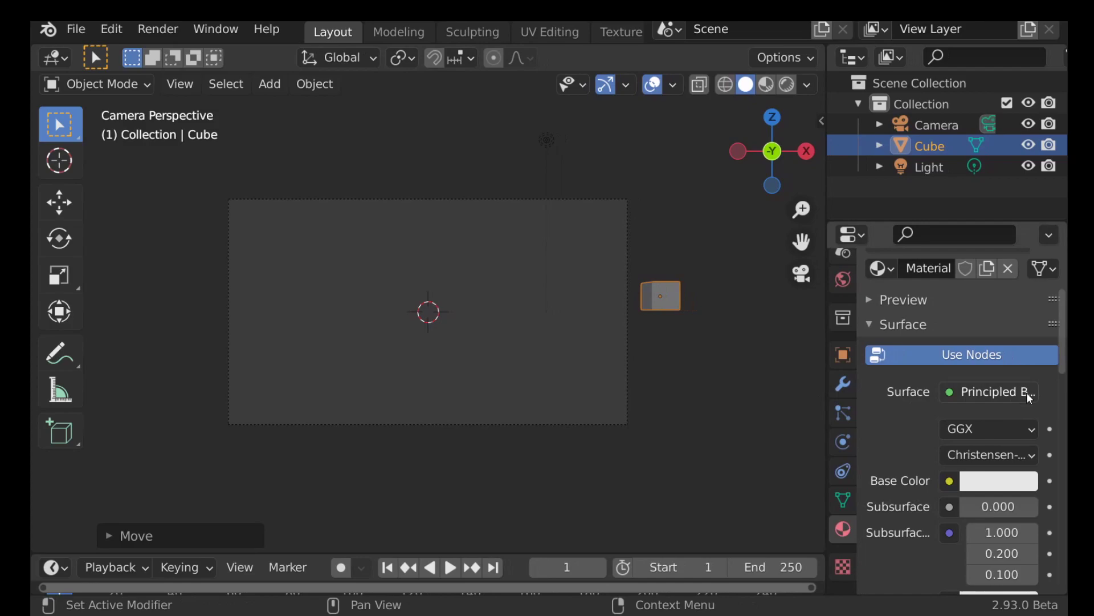
click(1007, 392)
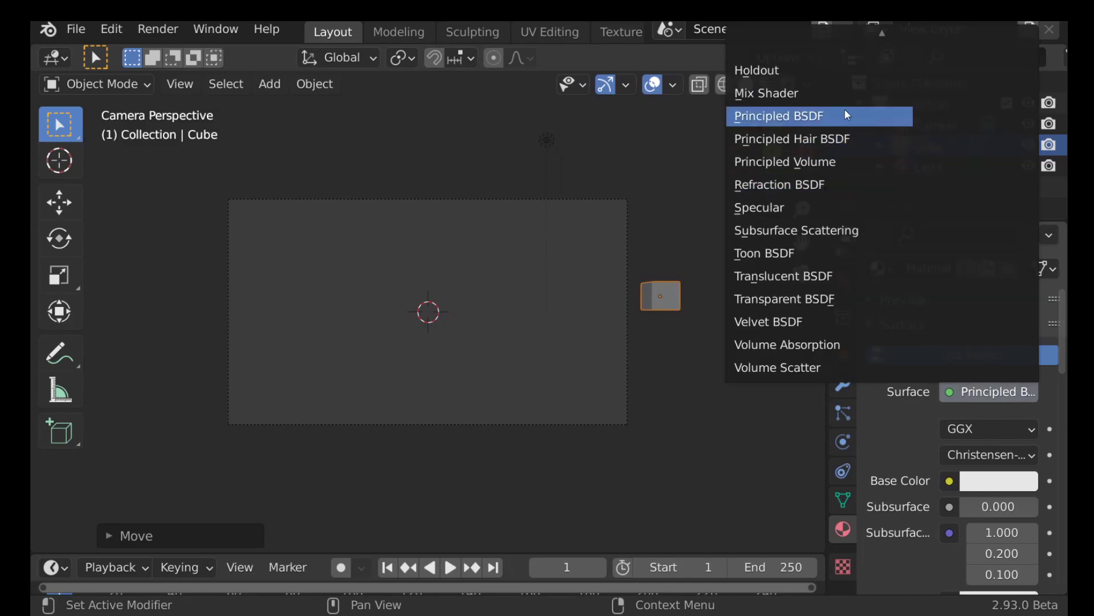
mouse_move(883, 36)
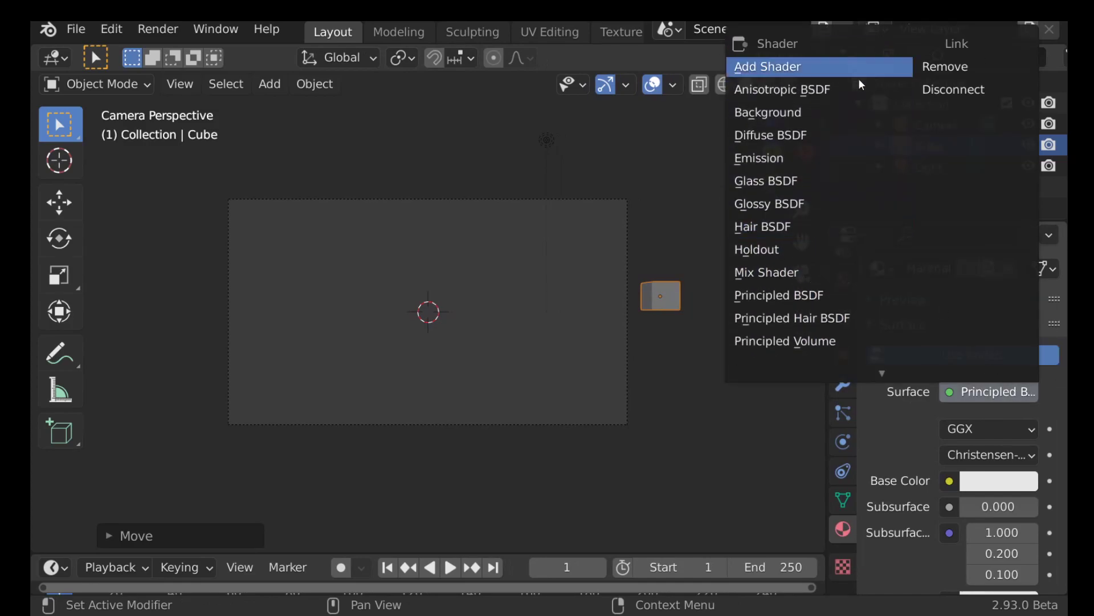
click(784, 160)
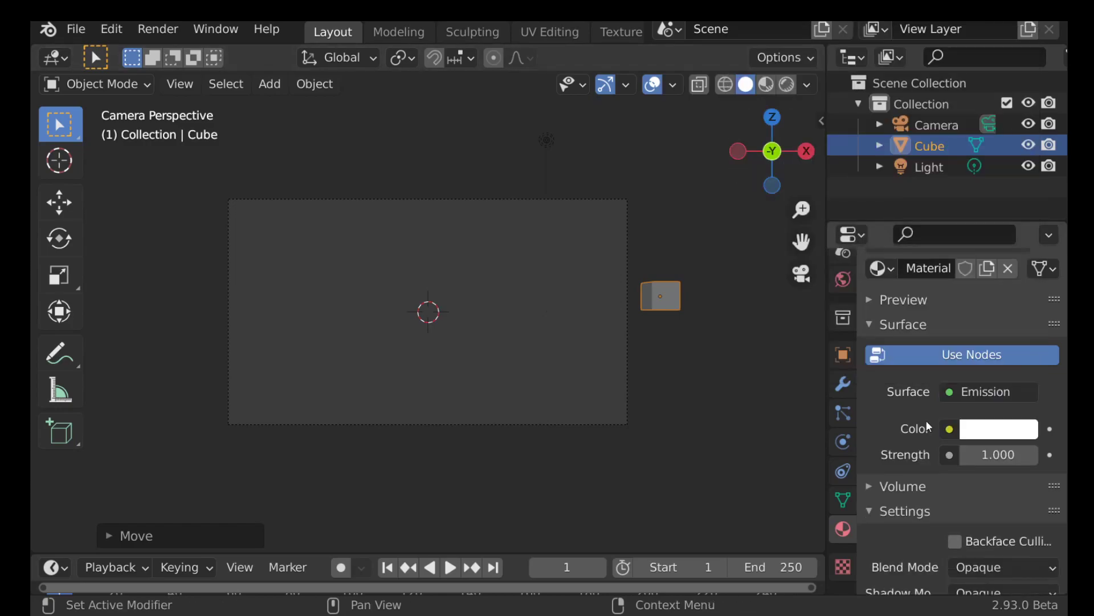
click(990, 437)
drag(914, 247, 930, 281)
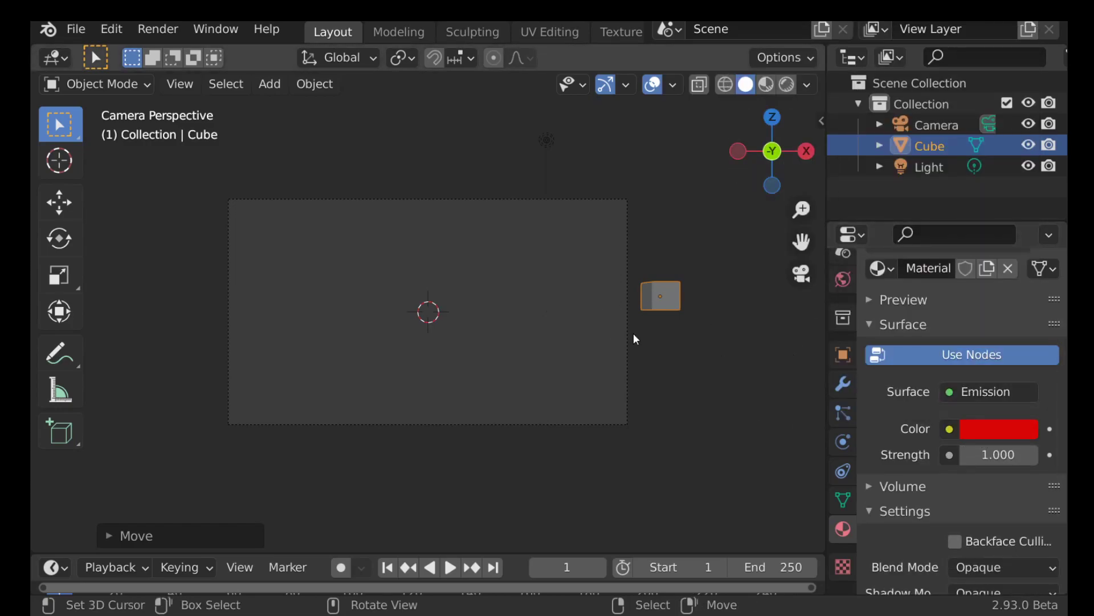
Switch the viewport shading to Material Preview and then Rendered
click(775, 90)
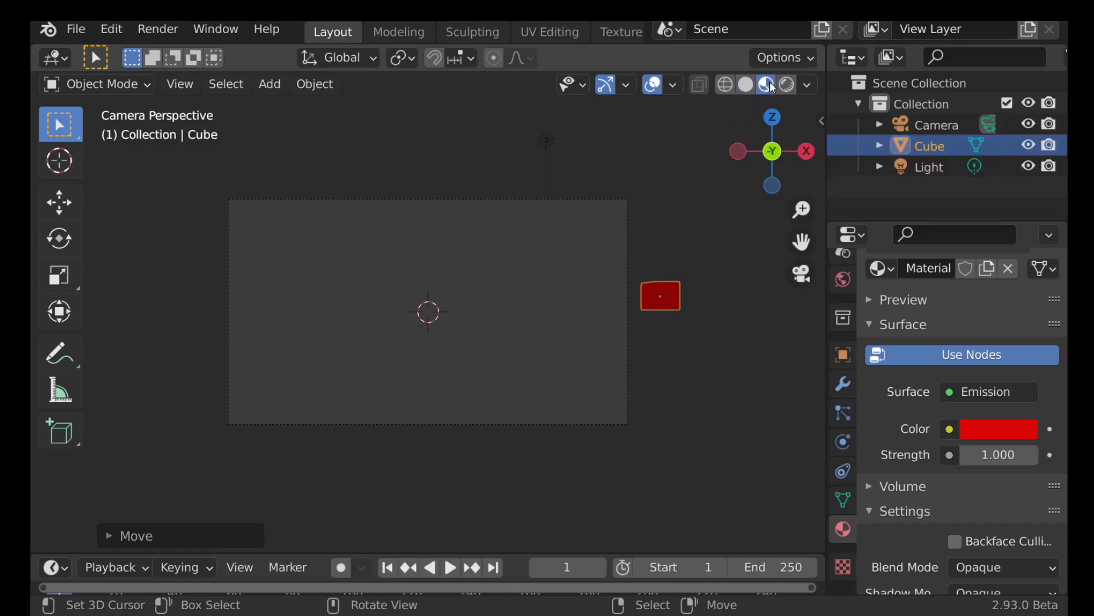
click(789, 84)
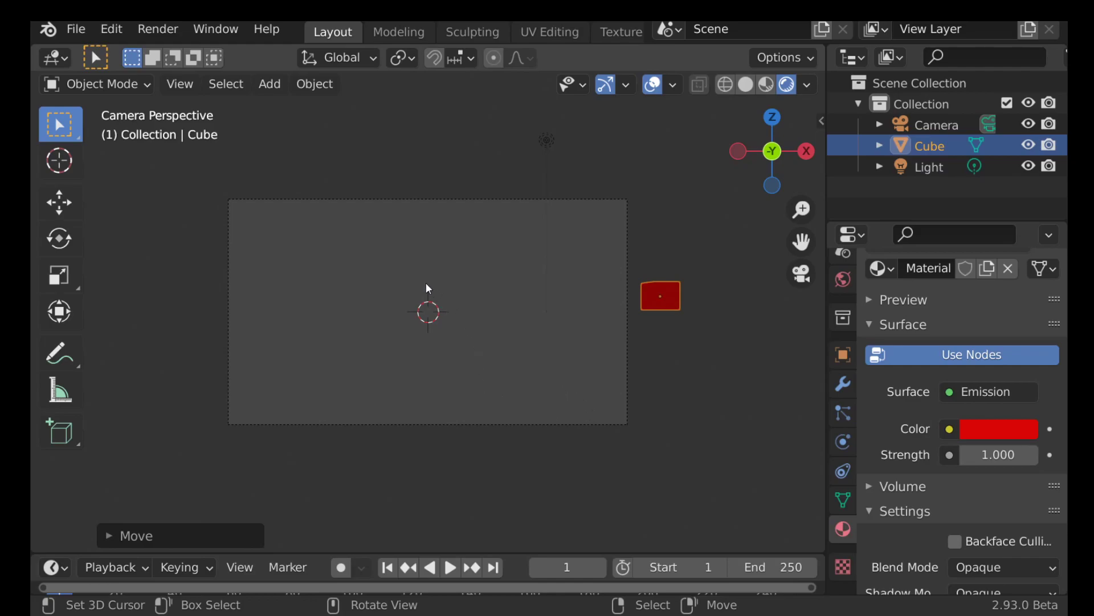
key(shift+a)
Search the add-ons for 'image', enable Import-Export: Import Images as Planes, and close Preferences
mouse_move(371, 422)
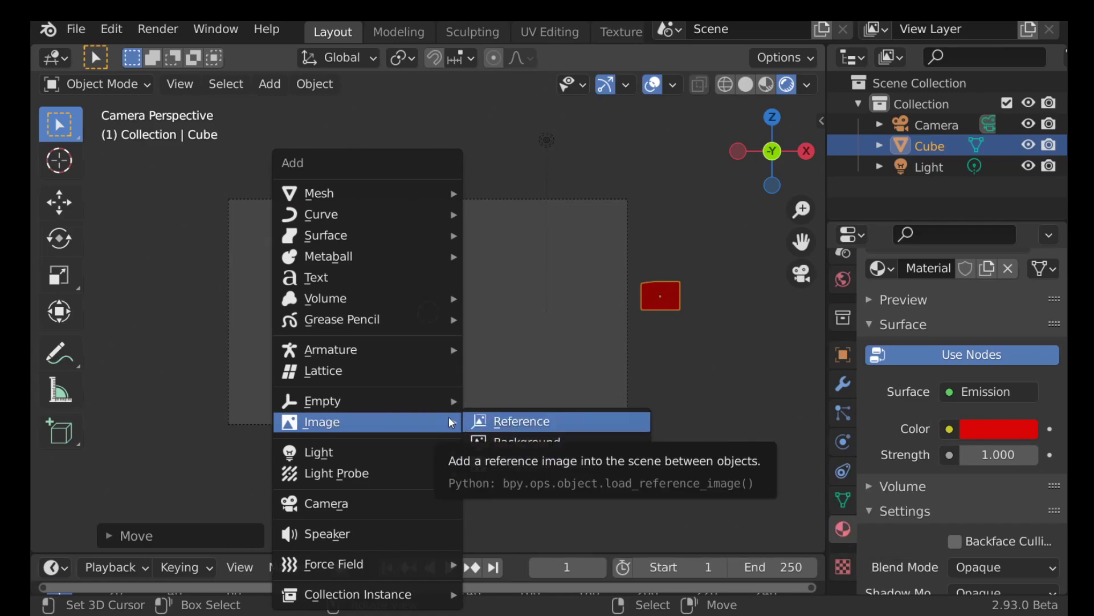
click(112, 29)
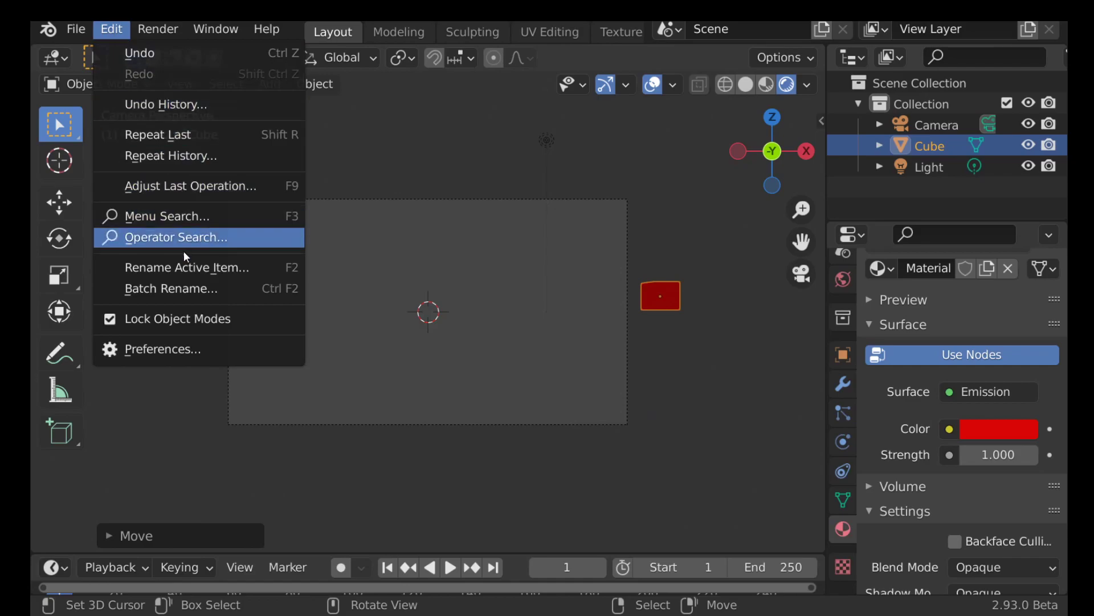
click(171, 345)
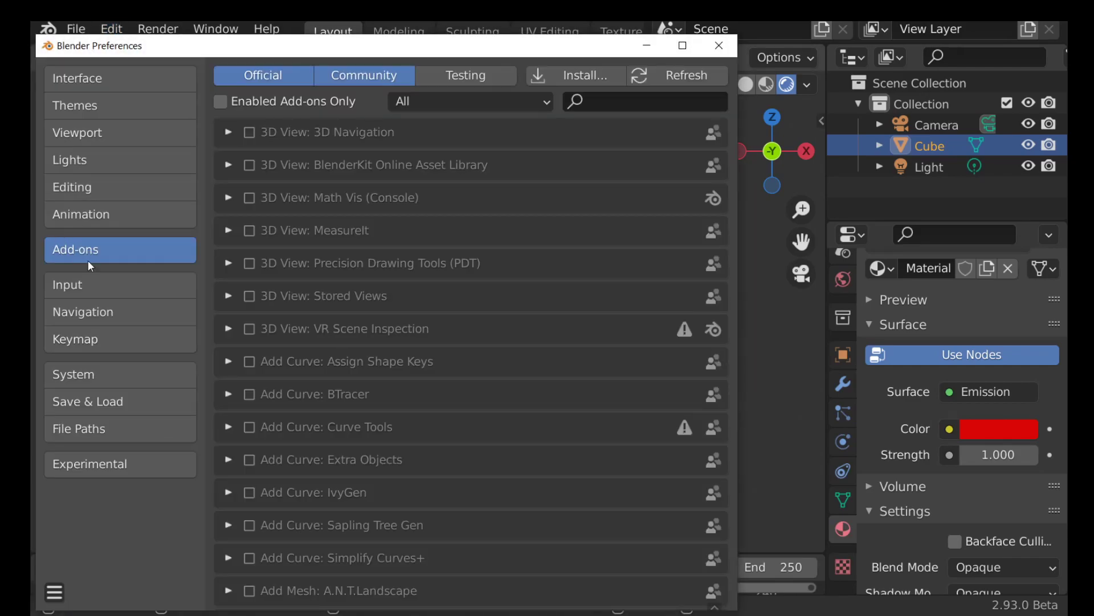
click(608, 107)
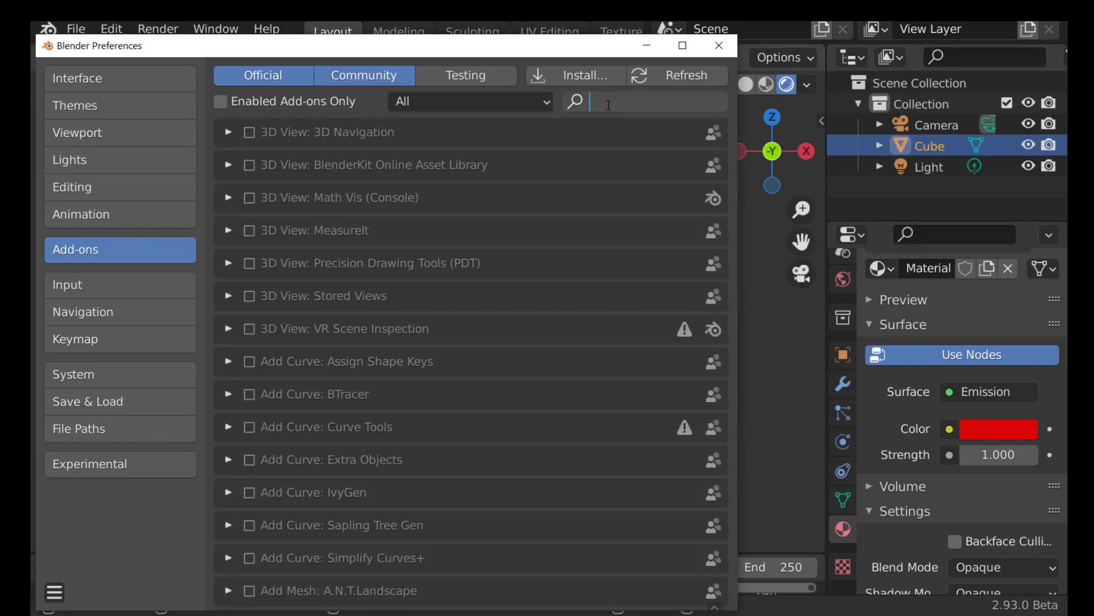
text(image)
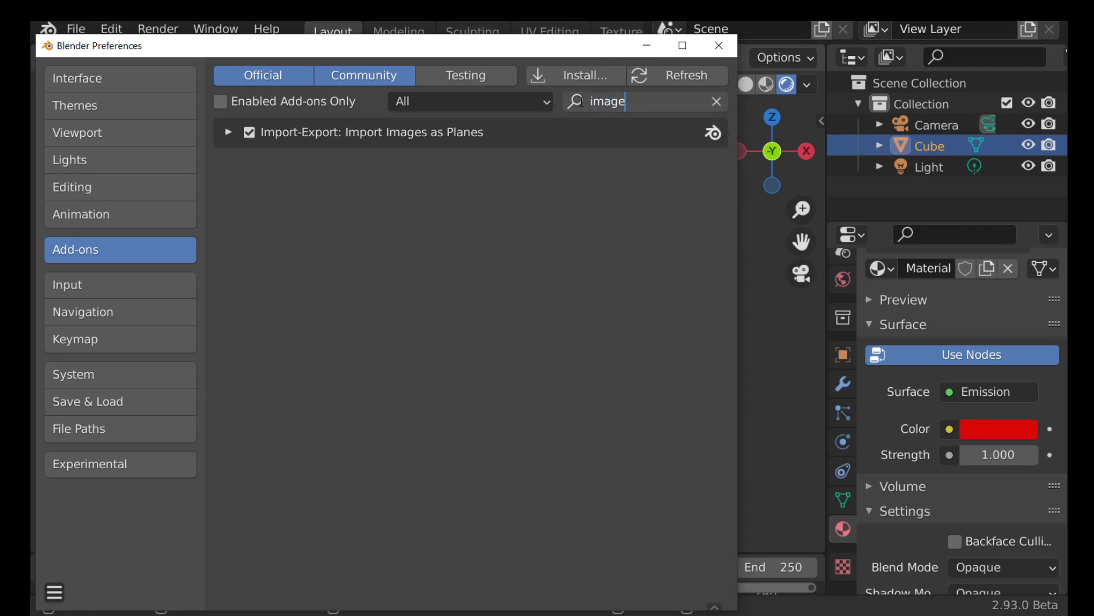
key(Return)
click(249, 133)
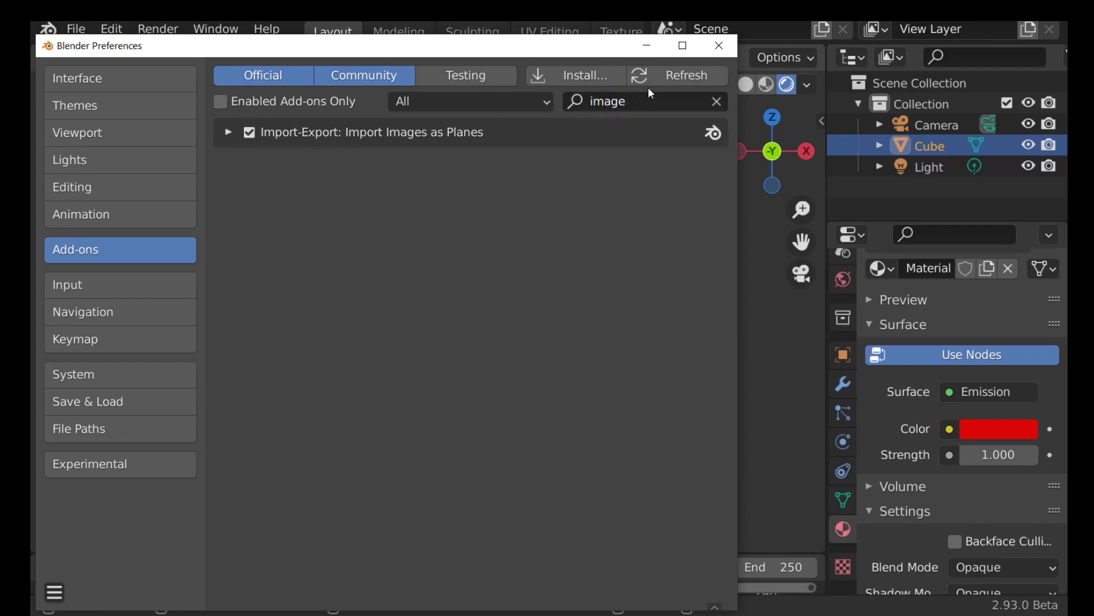
click(719, 46)
Import REF.png as an image plane with Shadeless material settings
key(shift+a)
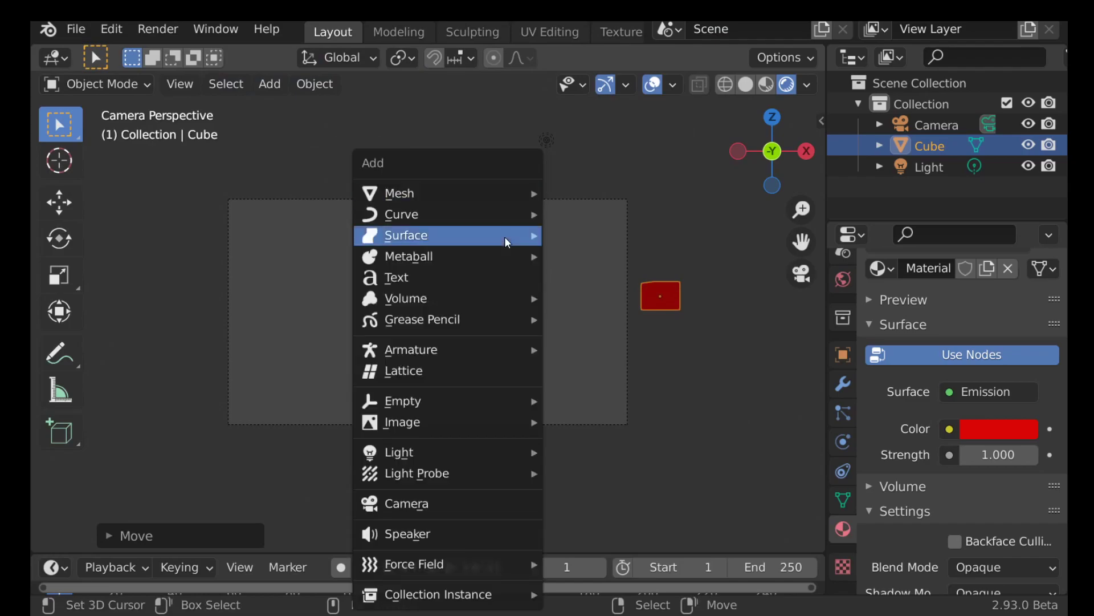
mouse_move(452, 425)
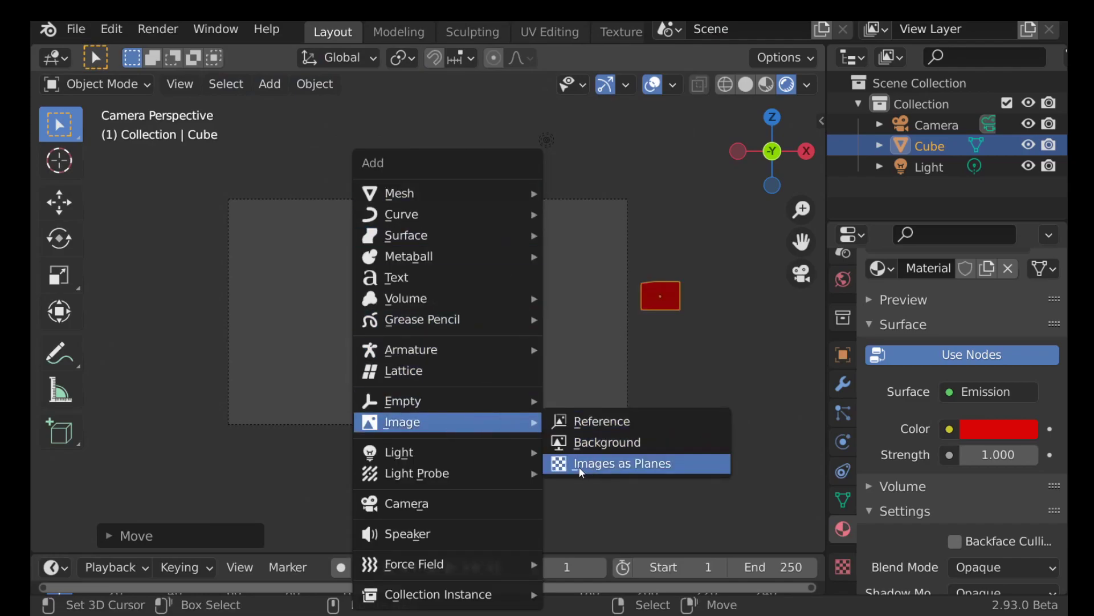
click(644, 465)
scroll(569, 406, down, 3)
click(530, 416)
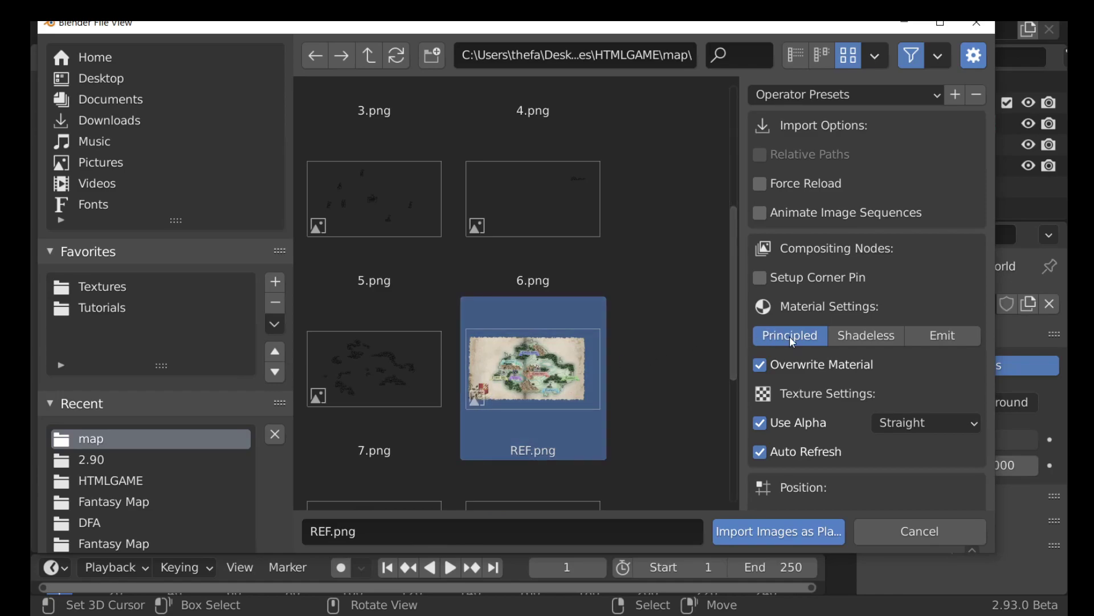
click(868, 337)
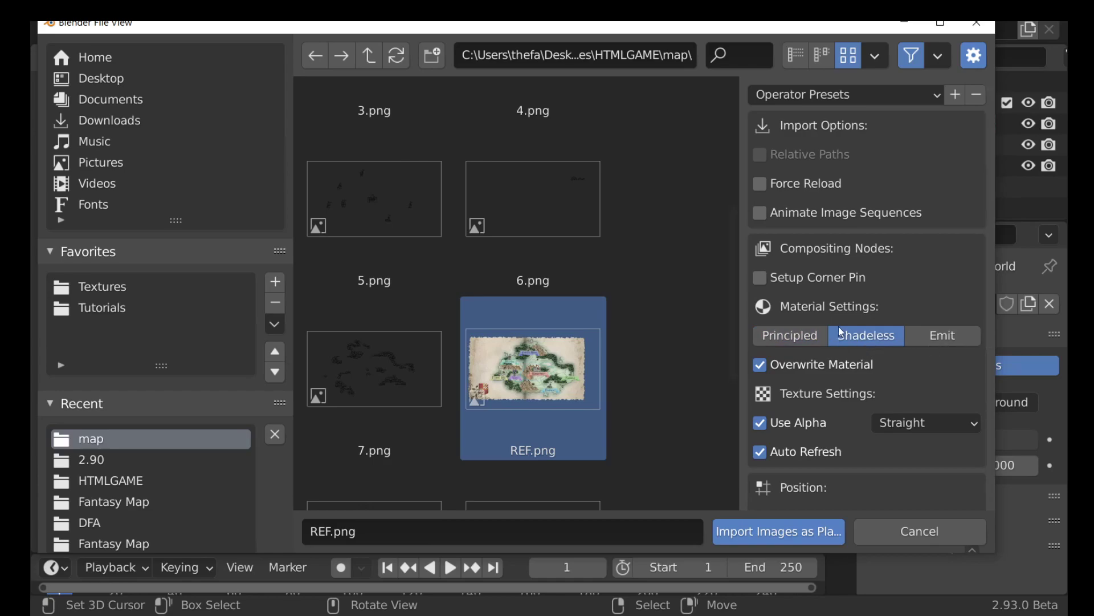
click(780, 533)
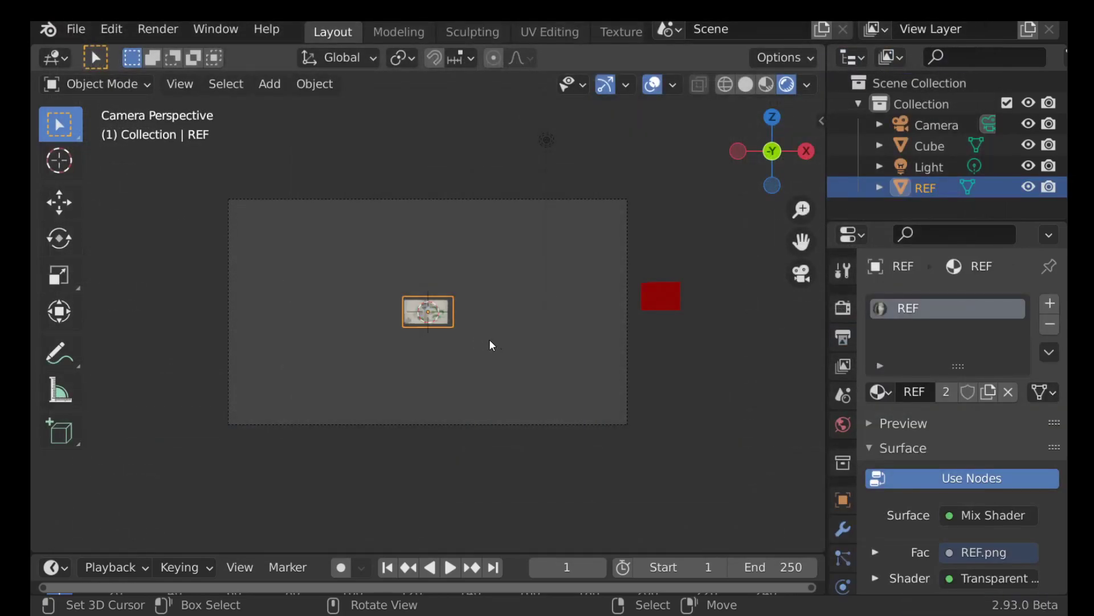
Scale the REF map plane up to about 8.1 and deselect it
key(s)
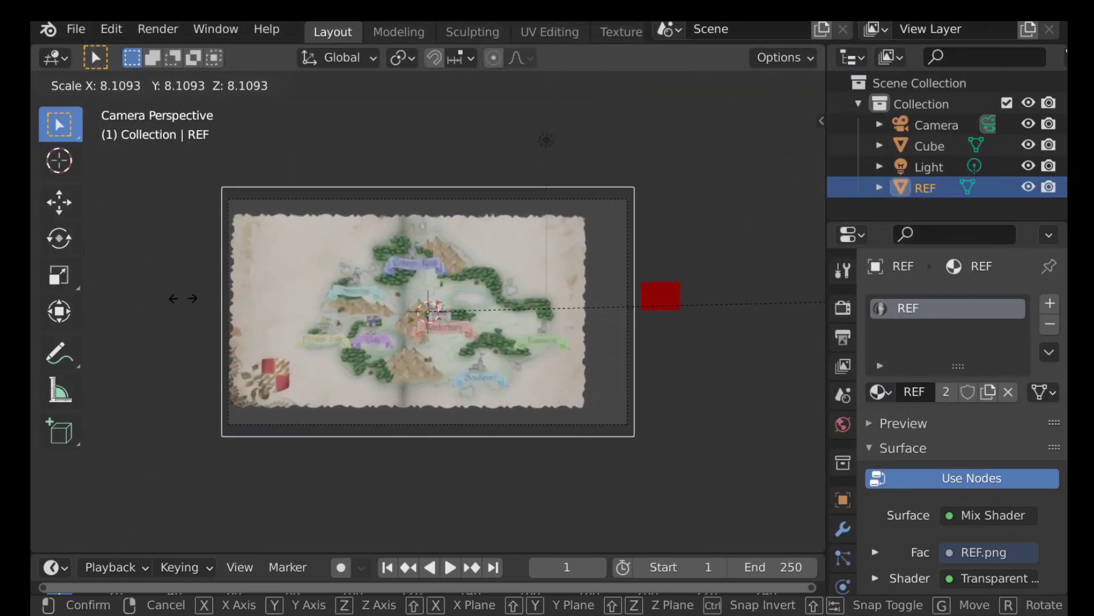
click(204, 302)
key(g)
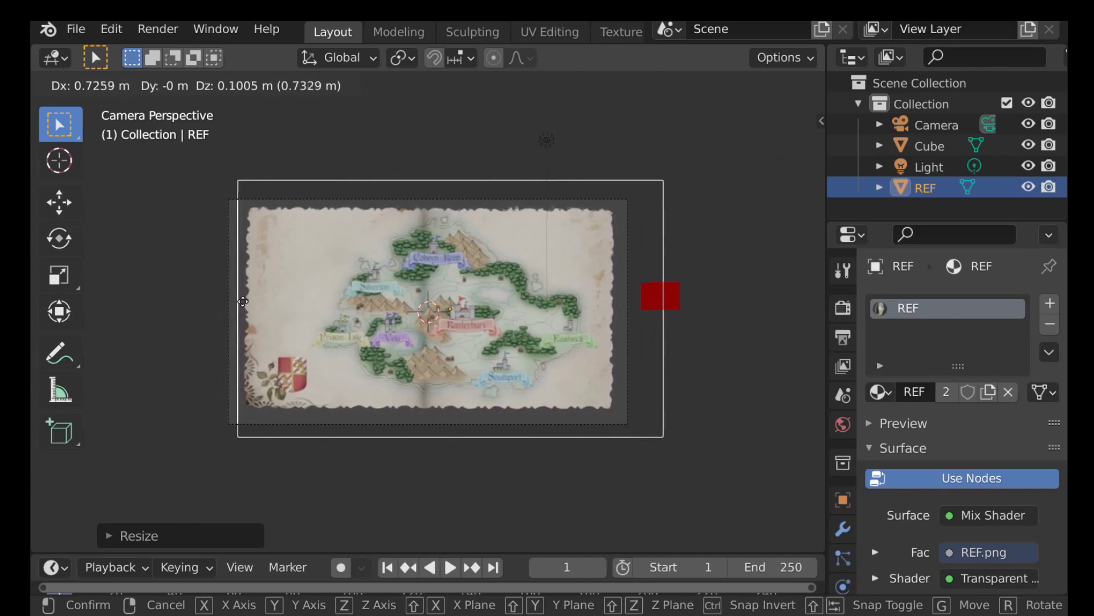
key(Escape)
key(alt+a)
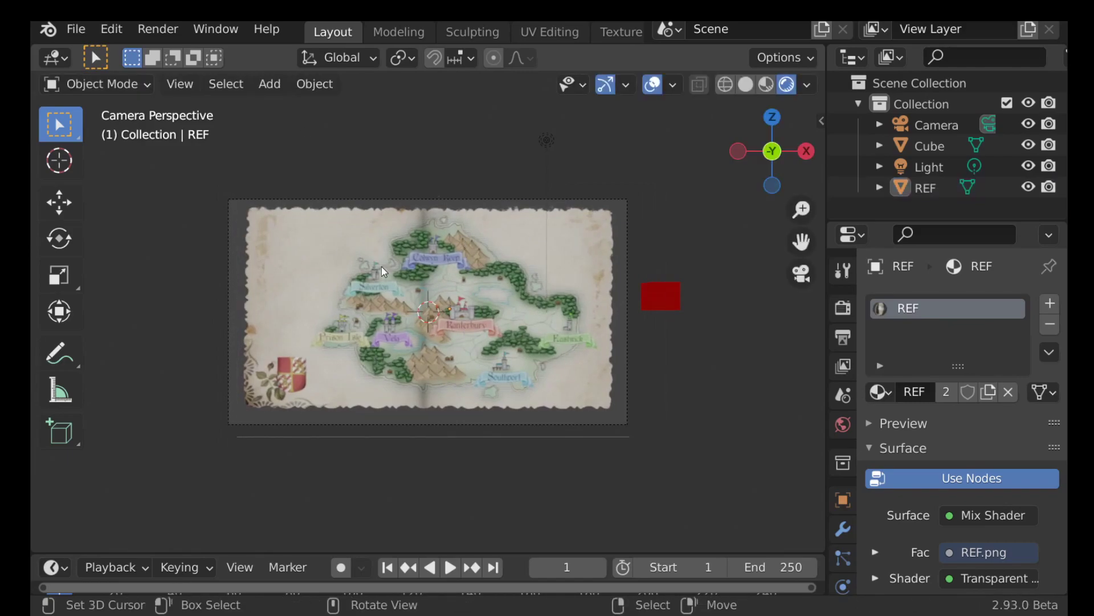
Zoom and pan to centre the map in view, and hide the tool shelf
scroll(428, 311, down, 1)
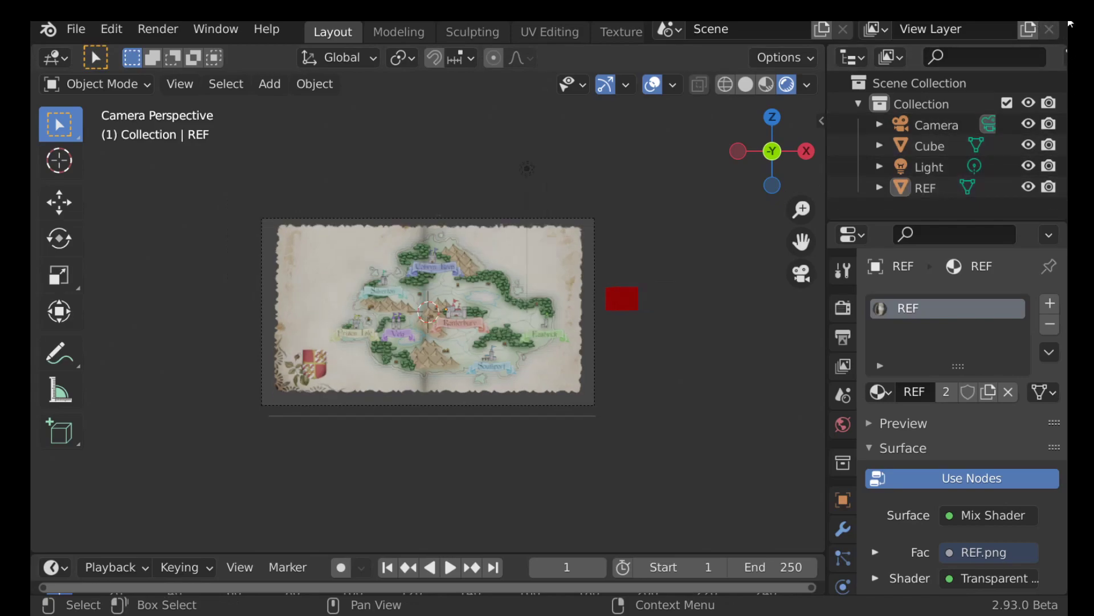
scroll(587, 271, up, 2)
scroll(589, 276, up, 1)
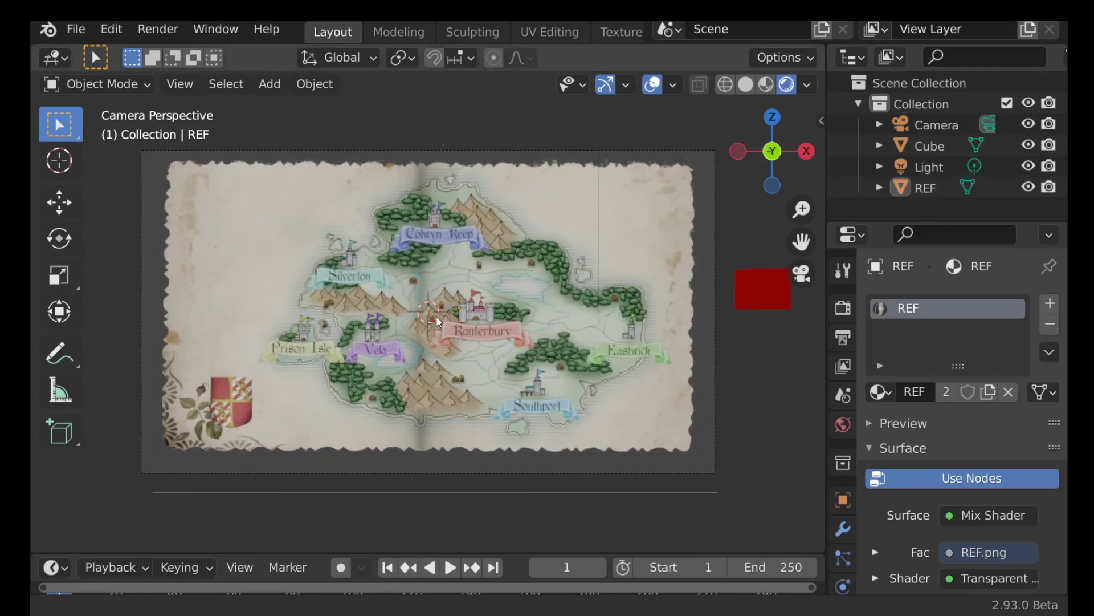
shift+middle_drag(548, 280, 442, 296)
key(t)
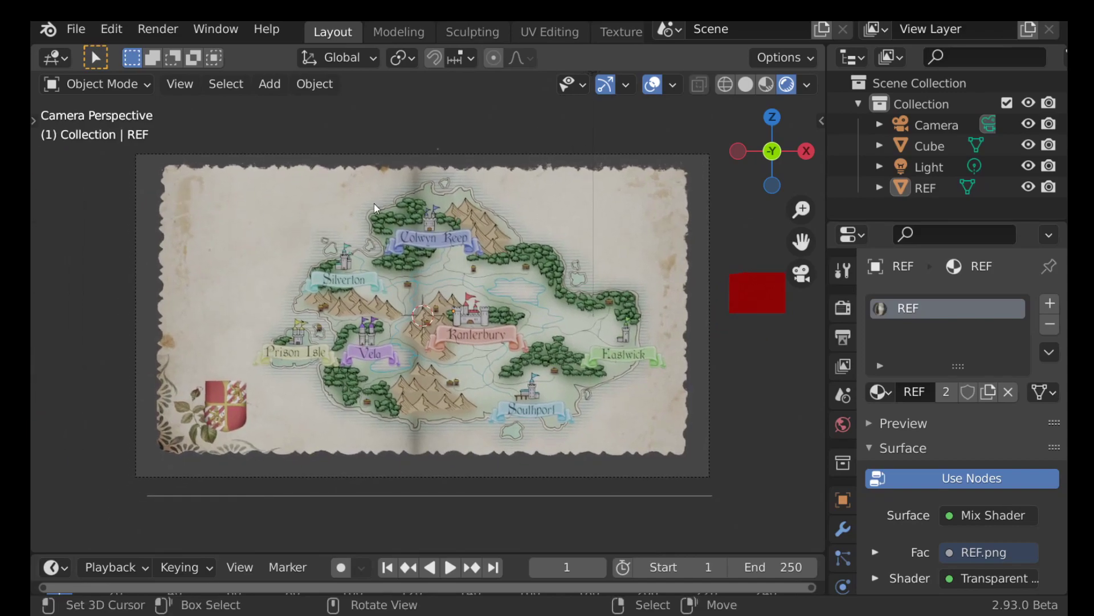
Hide the viewport gizmos and add a new cube shrunk to a tiny size
click(603, 86)
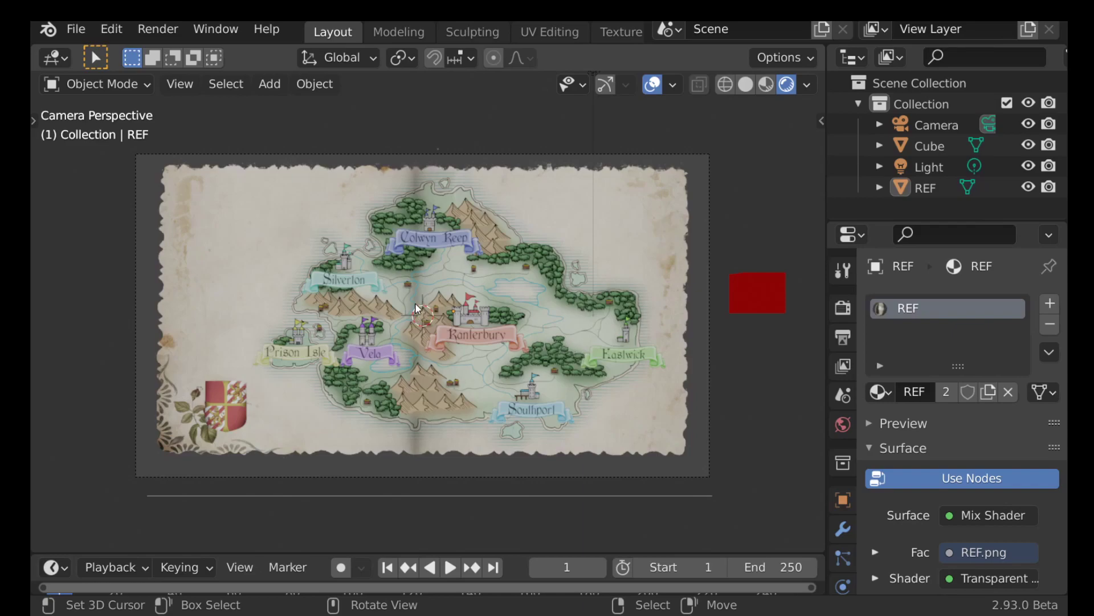
key(shift+a)
mouse_move(414, 305)
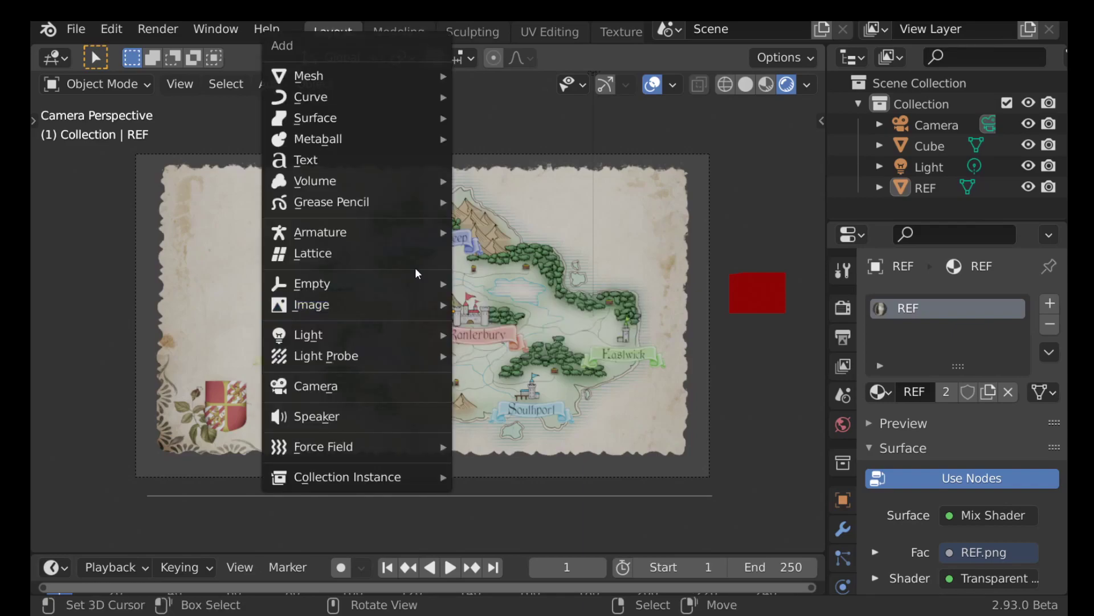
mouse_move(341, 77)
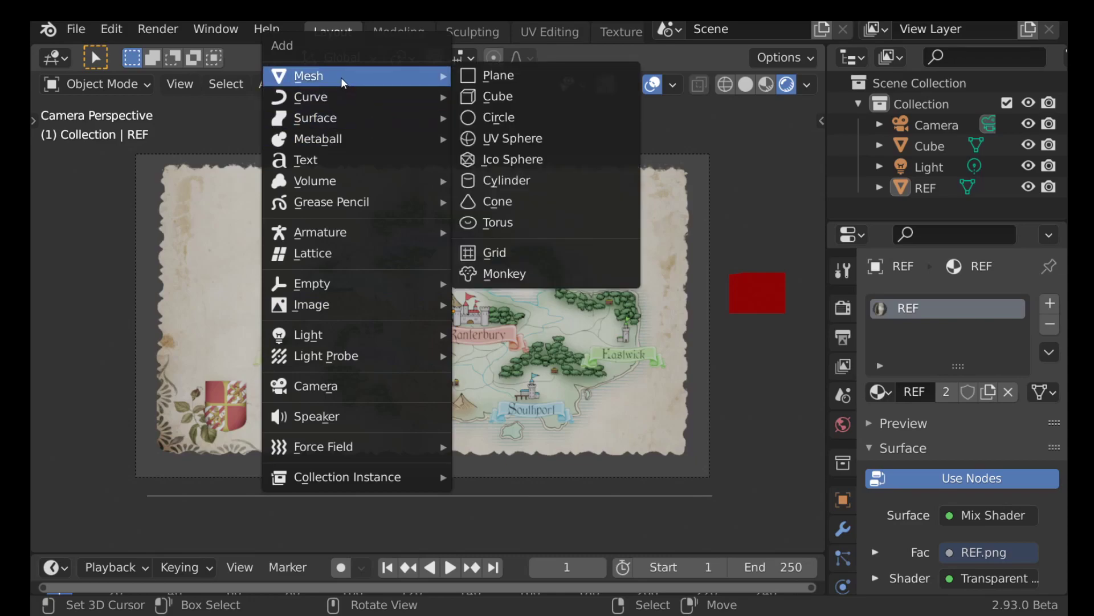
click(503, 95)
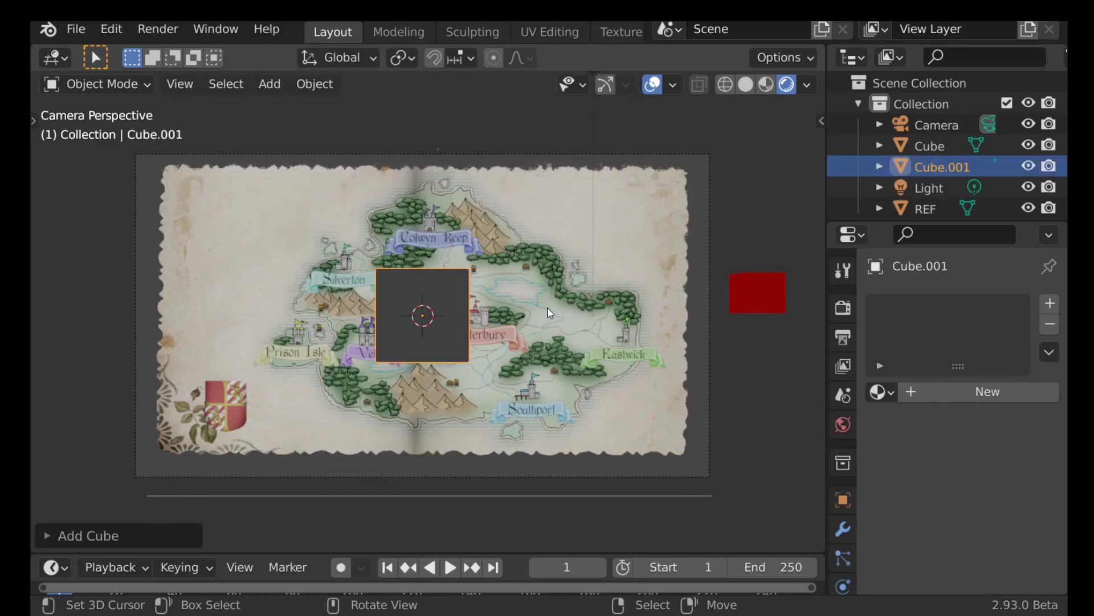
key(s)
click(436, 320)
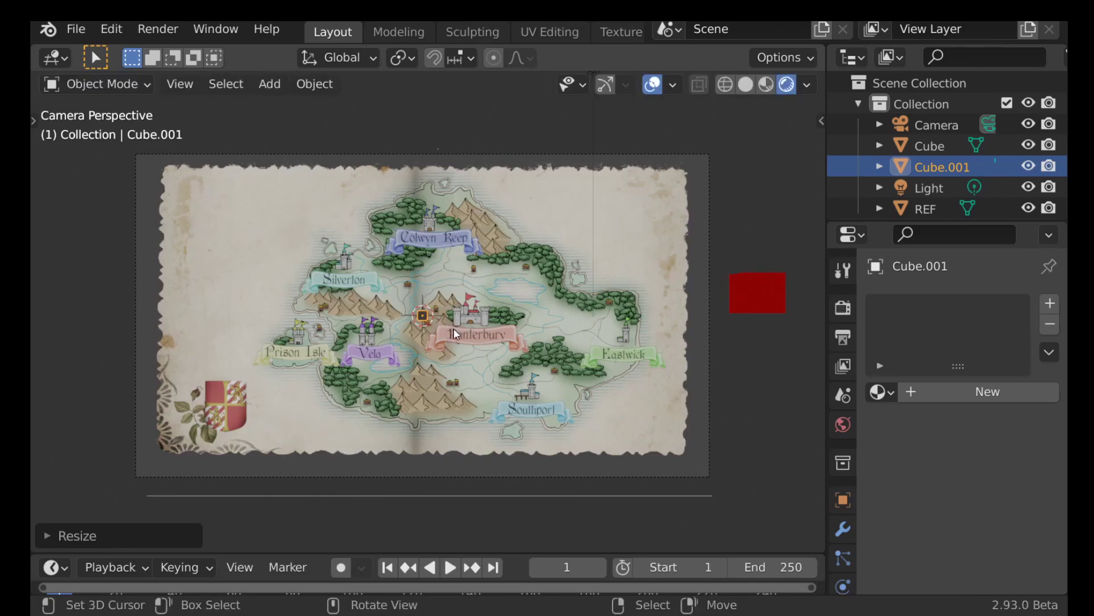
Place the tiny cube on Kanterbury castle's gate, rescaling and nudging it into position
scroll(488, 331, up, 3)
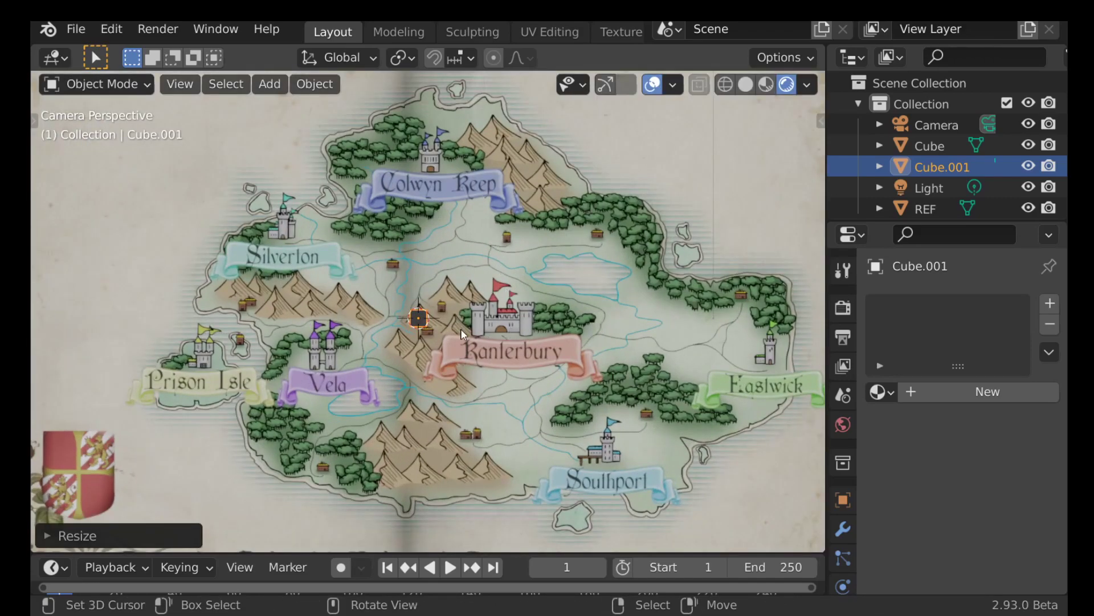
key(g)
click(525, 342)
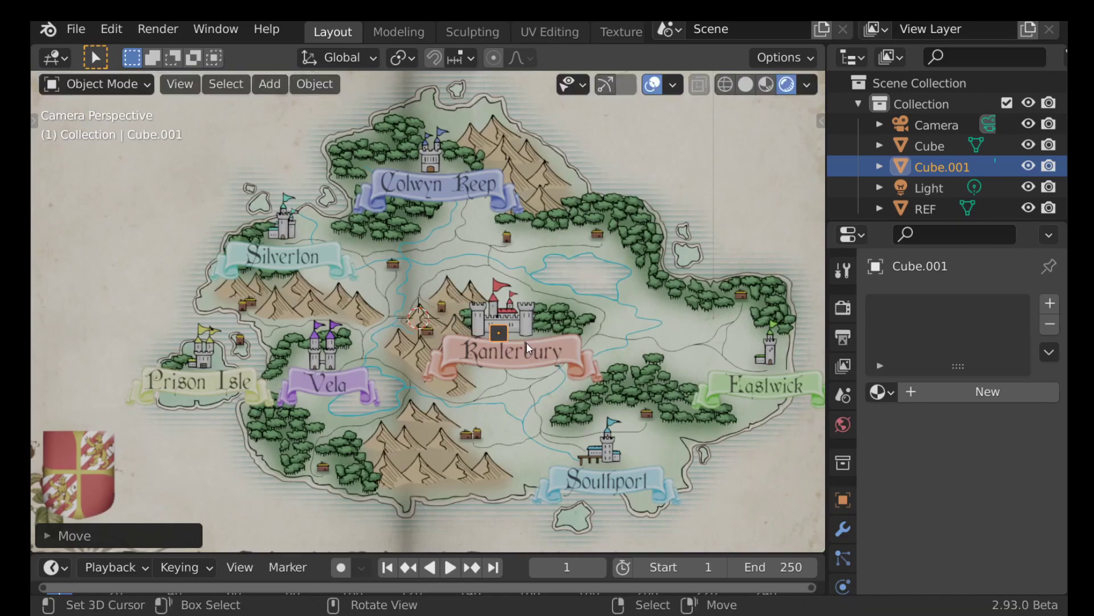
shift+middle_drag(526, 342, 450, 344)
key(s)
click(431, 336)
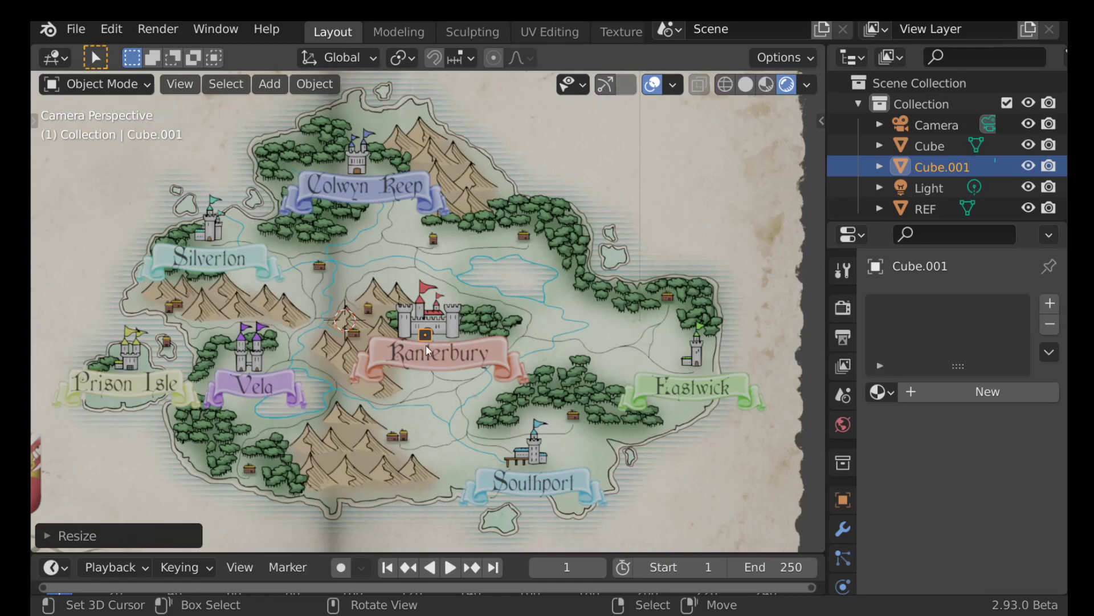
scroll(348, 275, up, 6)
key(s)
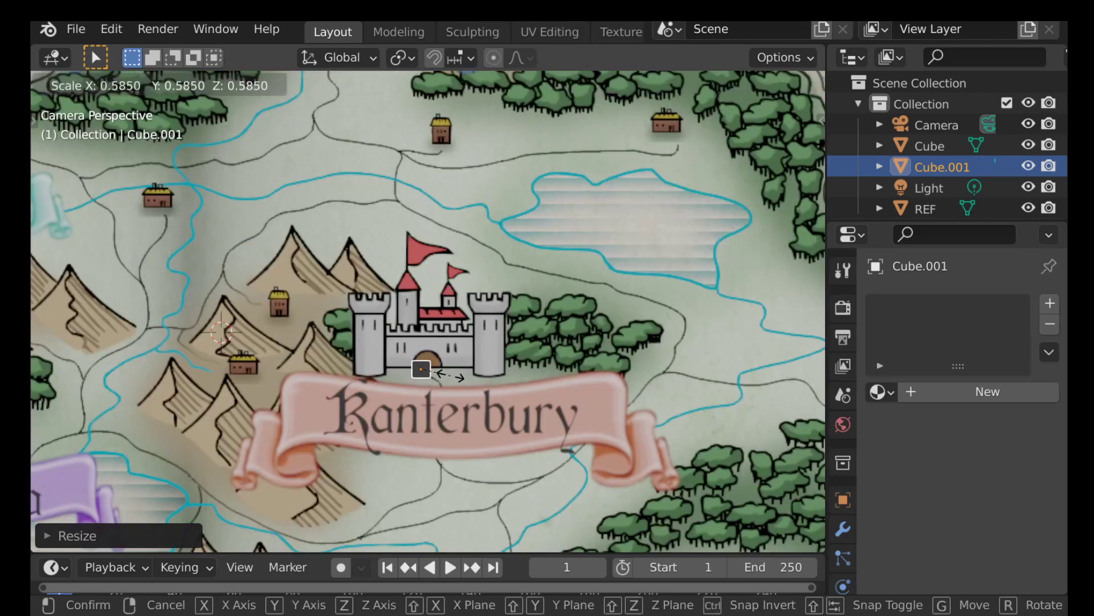
click(450, 375)
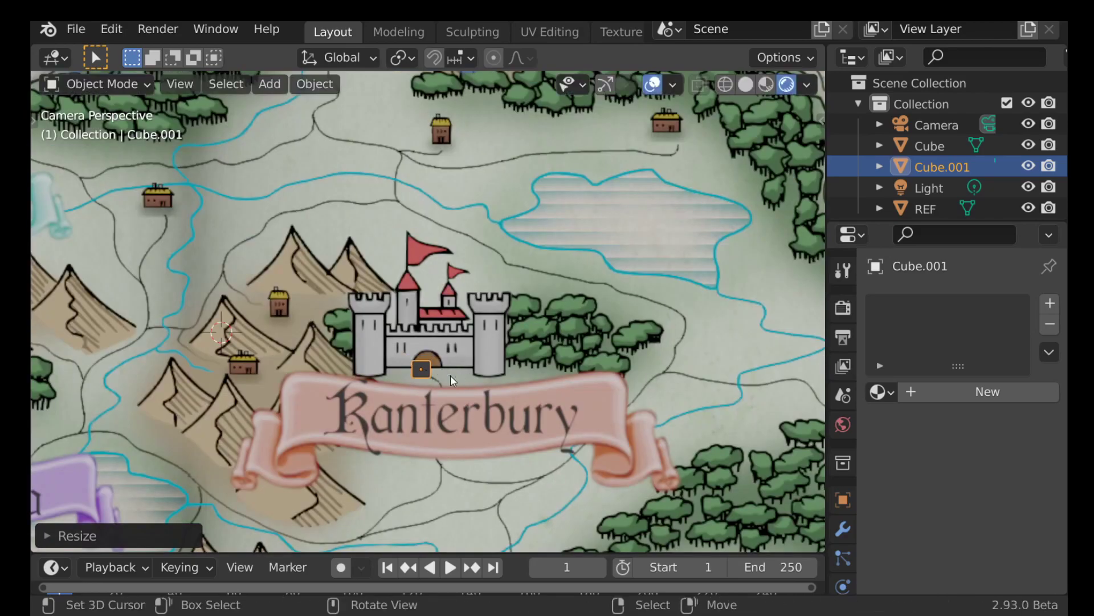
key(g)
click(458, 375)
scroll(457, 371, down, 4)
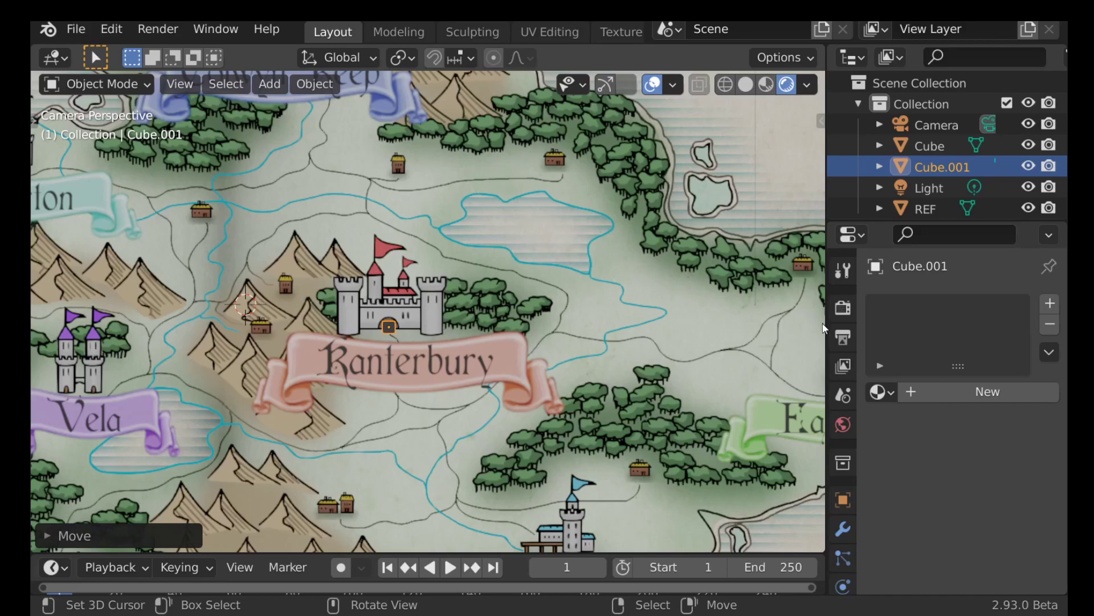
Add a particle system to Cube.001 and widen the side editors and timeline
scroll(842, 422, down, 5)
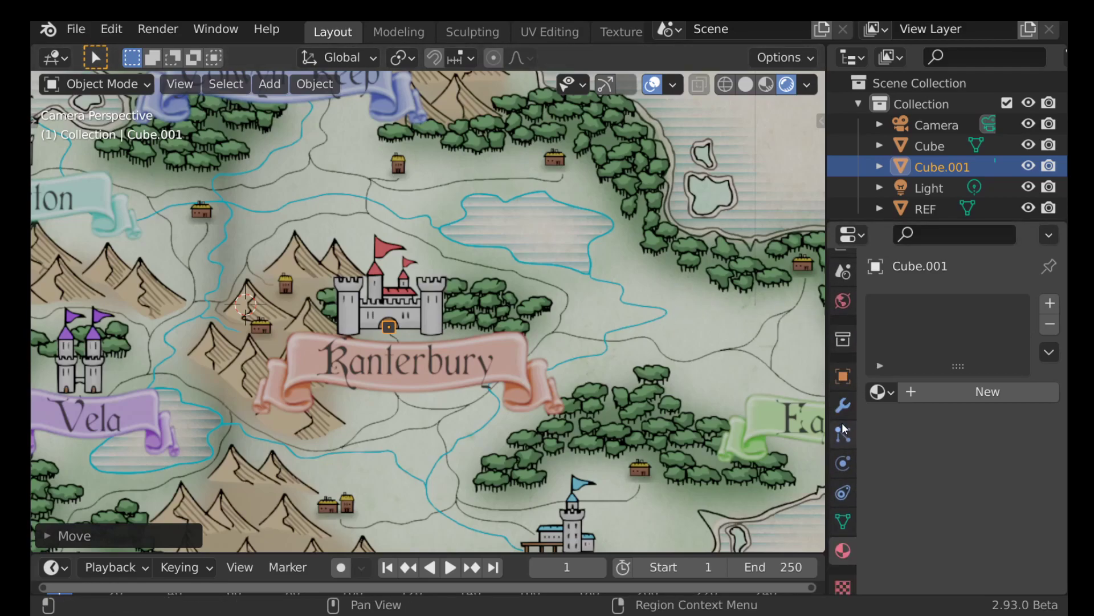
click(846, 433)
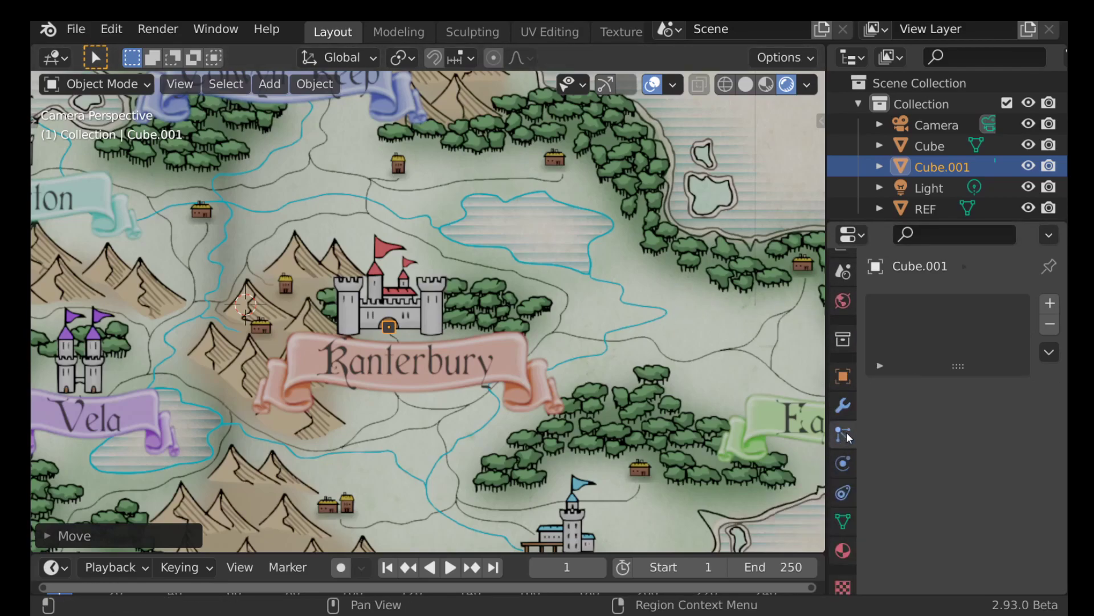
click(1050, 302)
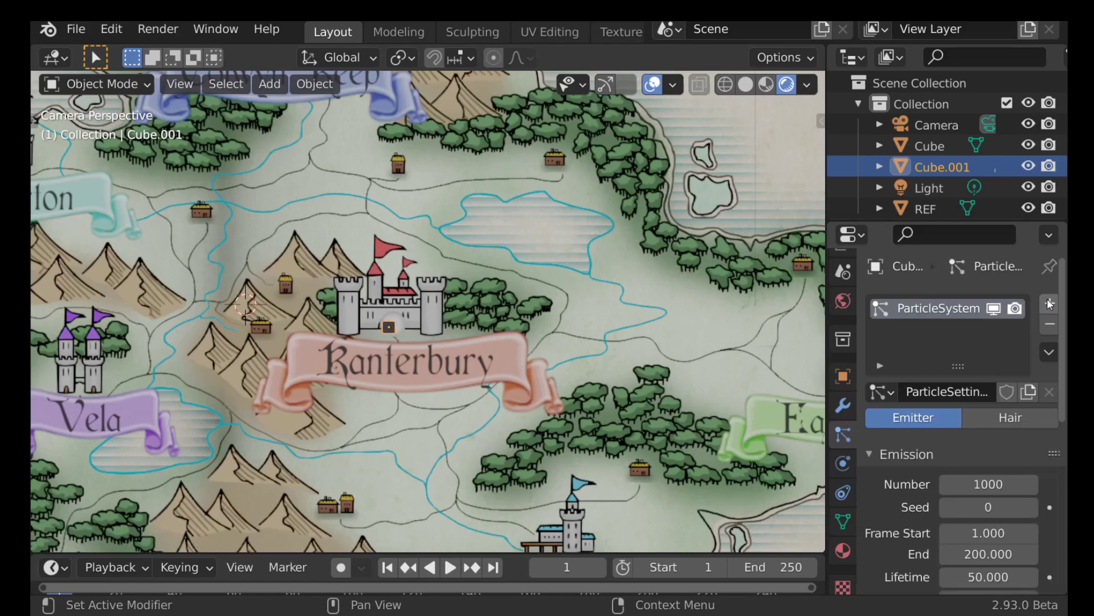
drag(826, 344, 787, 344)
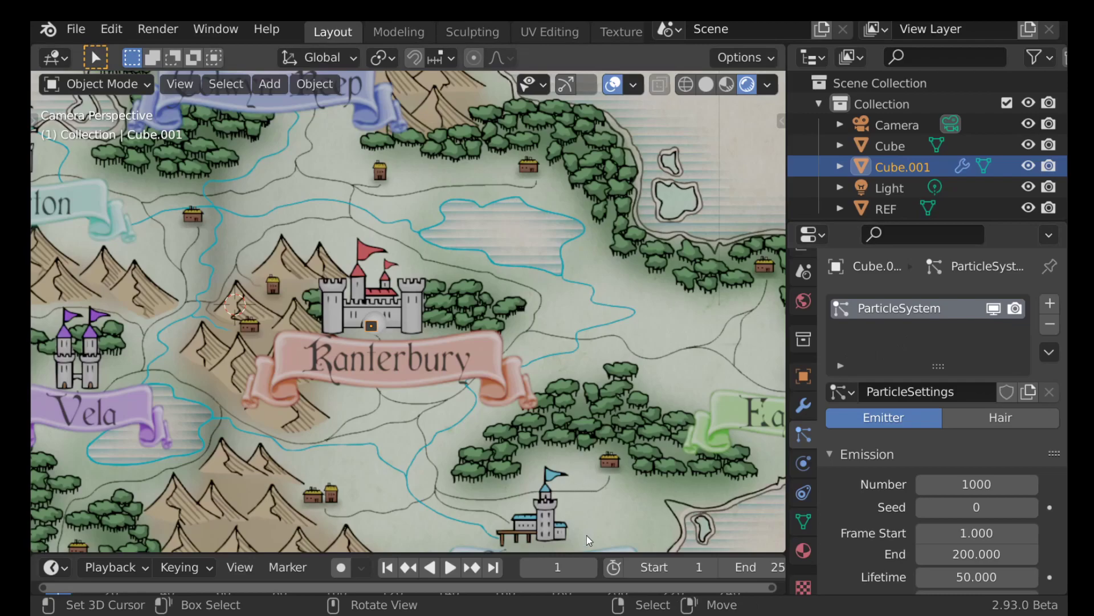
drag(590, 550, 576, 473)
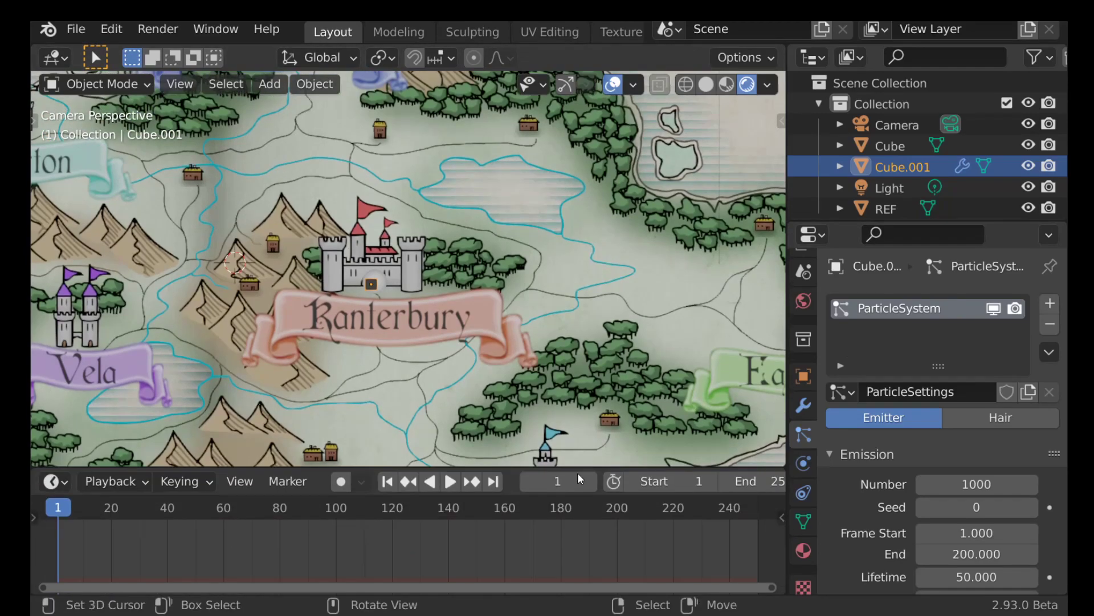
Preview the particle animation, stopping at frame 95, and render that frame
click(449, 482)
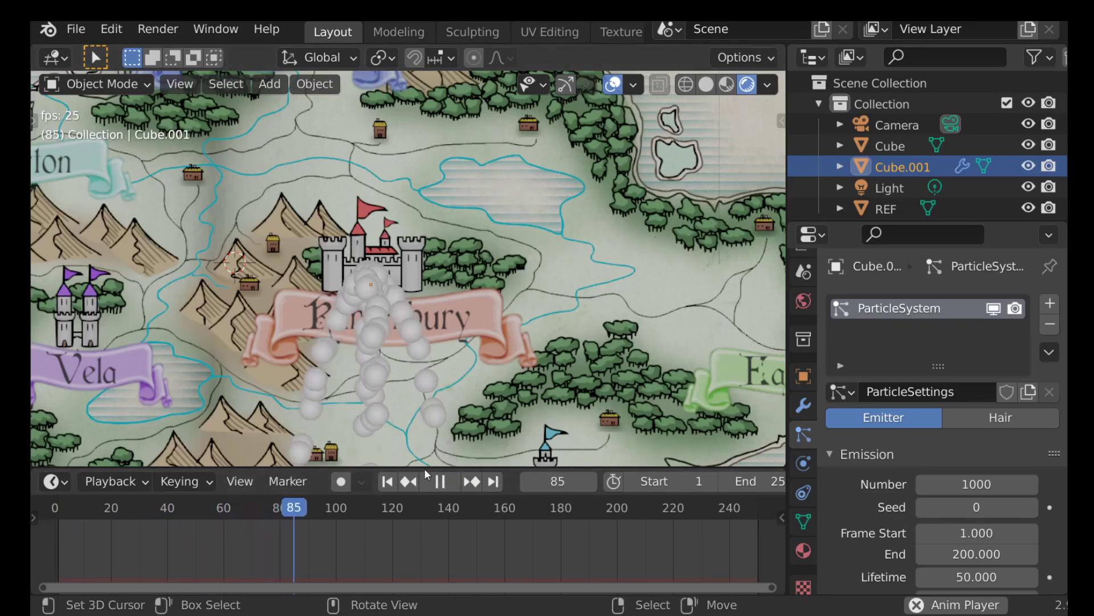
key(space)
key(F12)
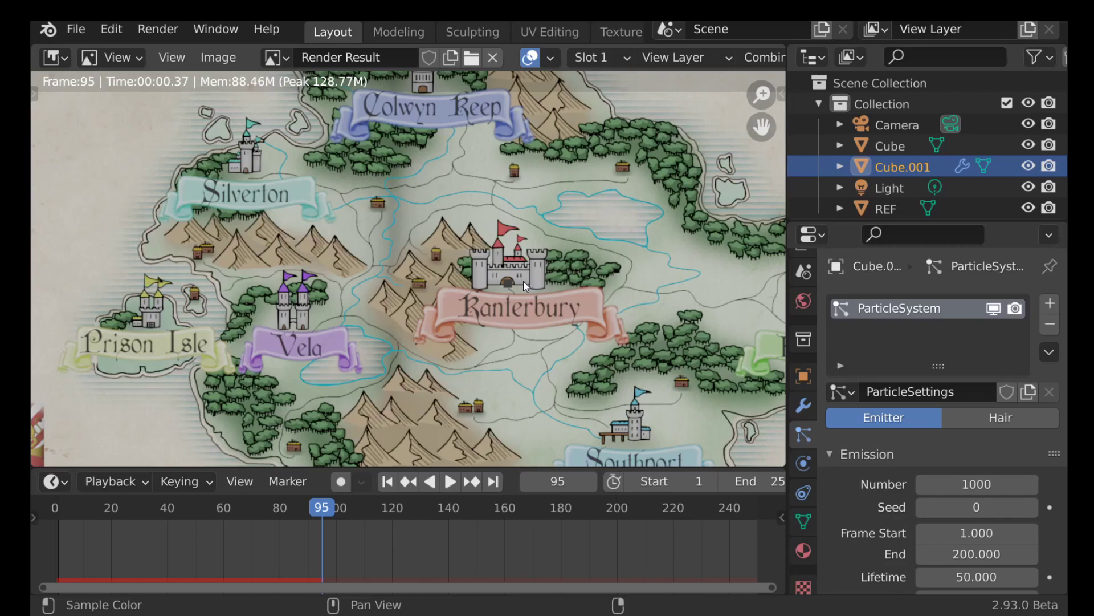
key(Escape)
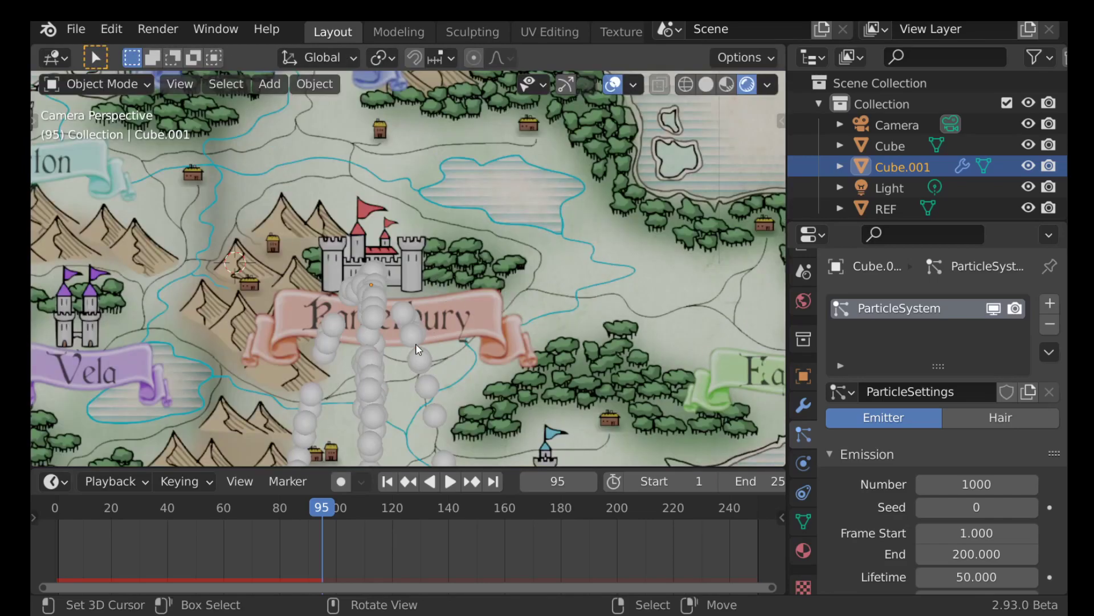
Rewind the animation to frame 1 and show the Scene properties
scroll(490, 259, down, 2)
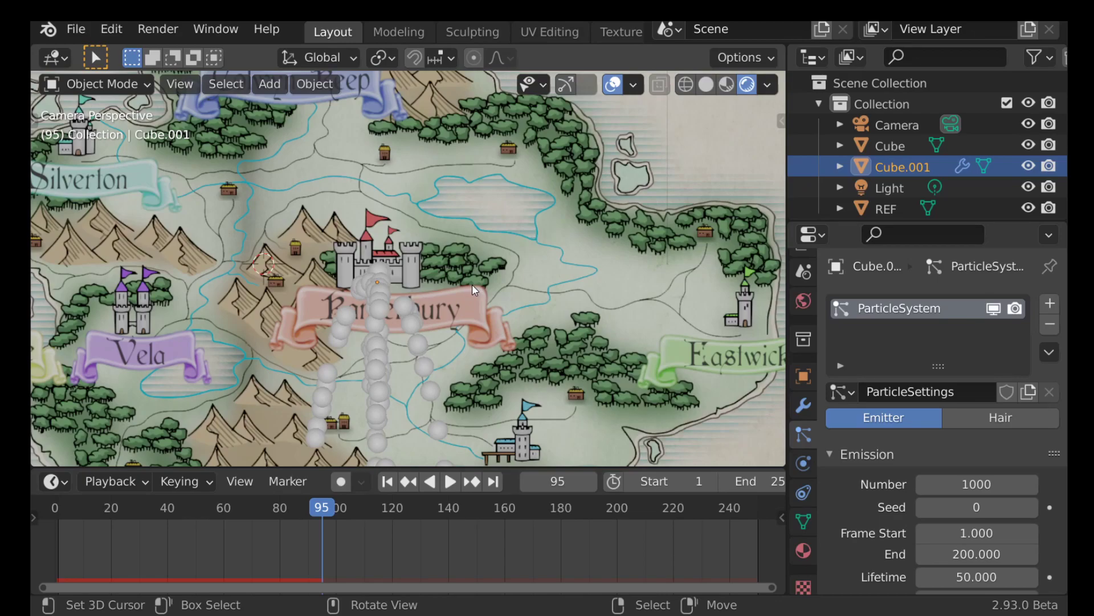
scroll(408, 251, down, 2)
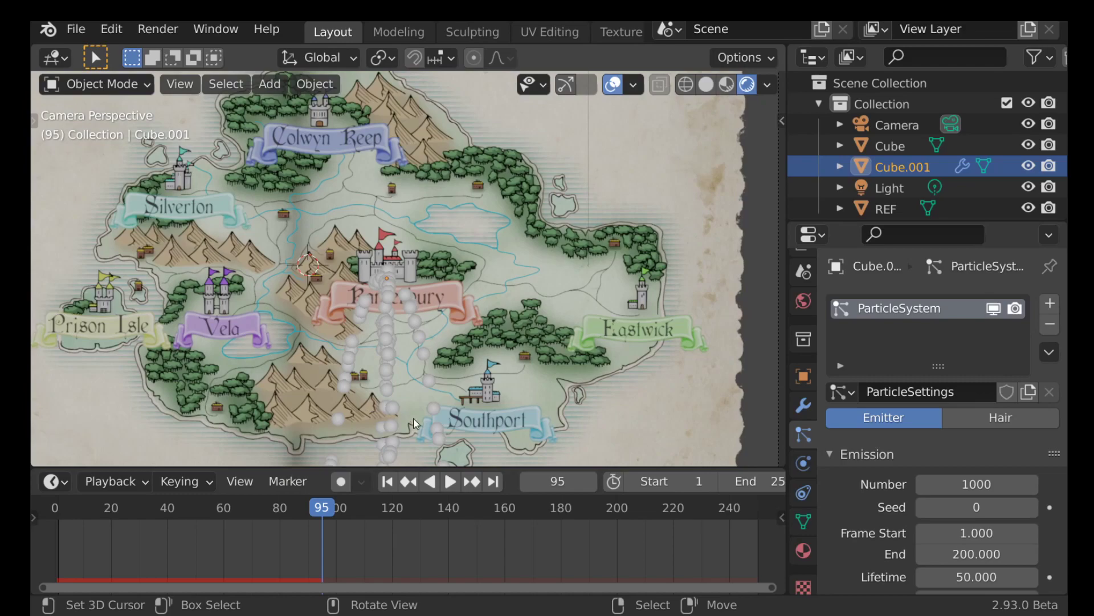
click(387, 482)
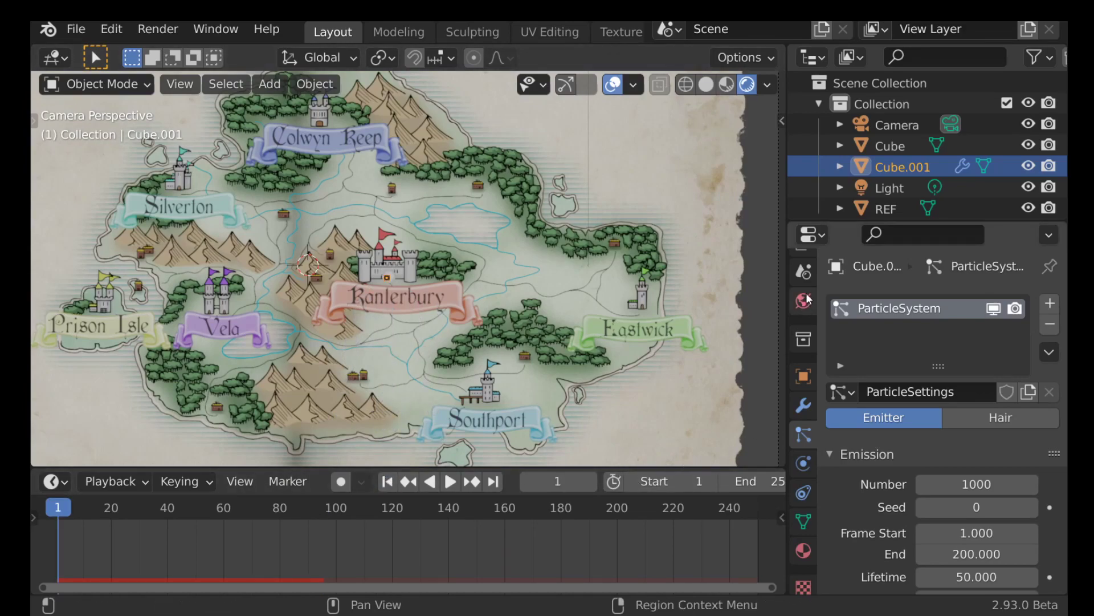
click(804, 273)
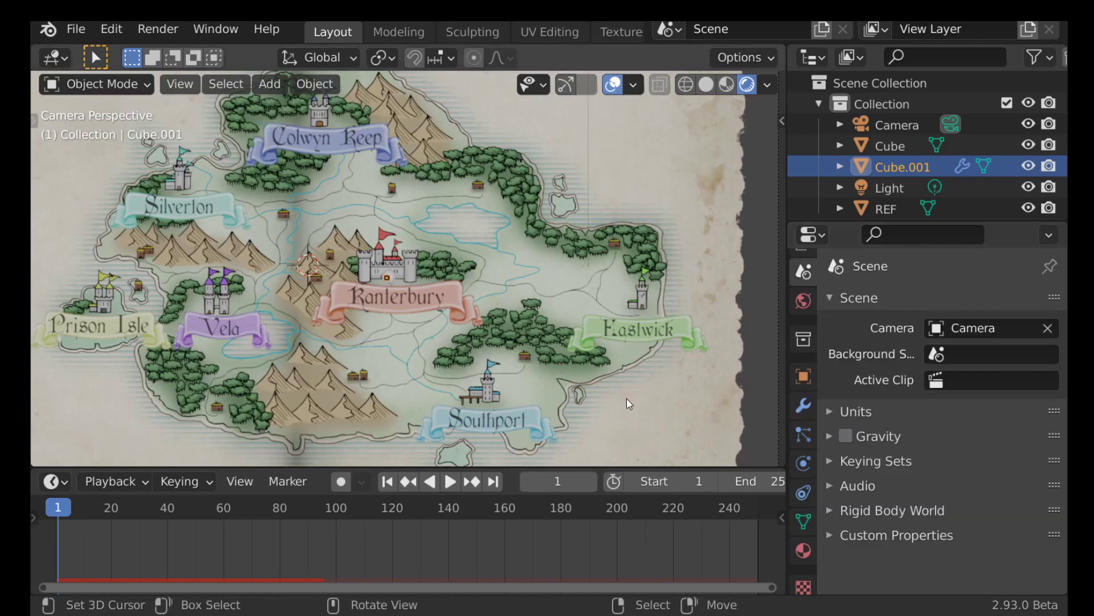
Preview the gravity-free particle motion, return to frame 1, and set the 3D cursor on Kanterbury castle
click(456, 482)
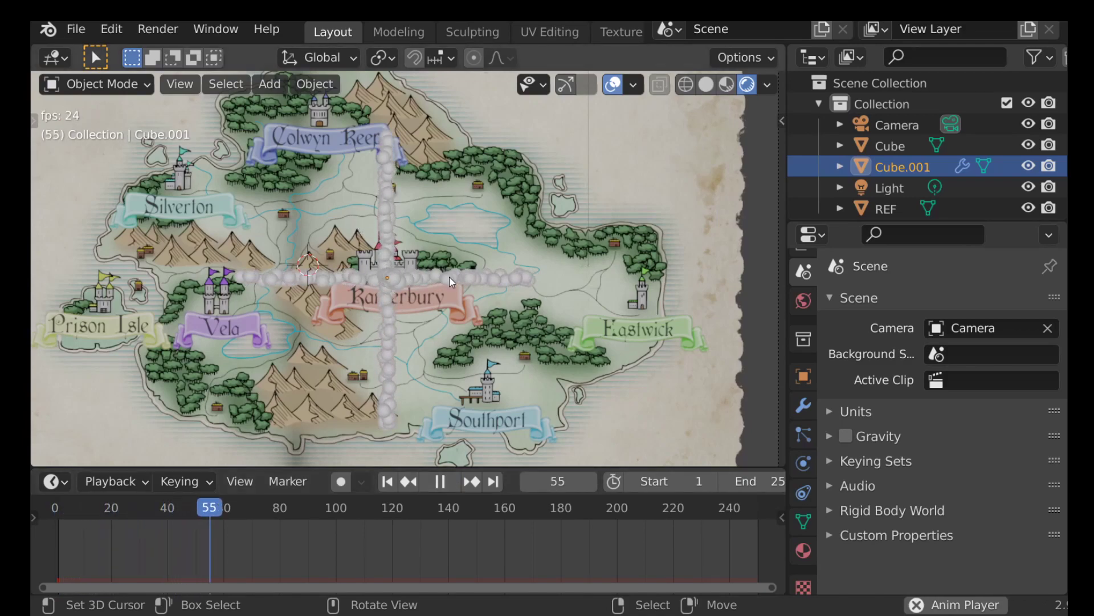
key(Escape)
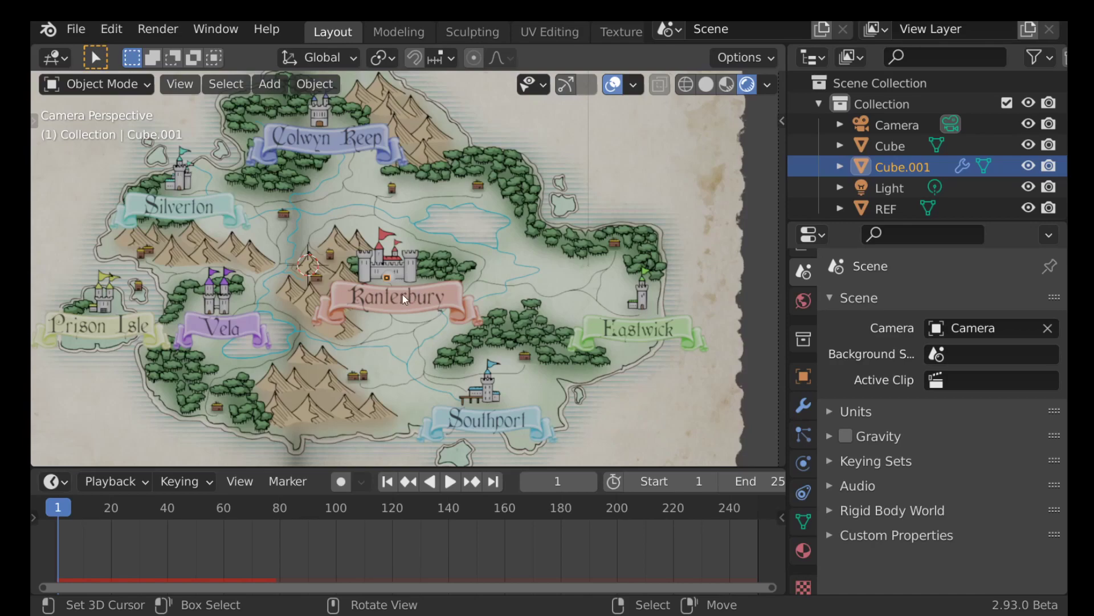
scroll(402, 295, up, 1)
shift+right_click(382, 280)
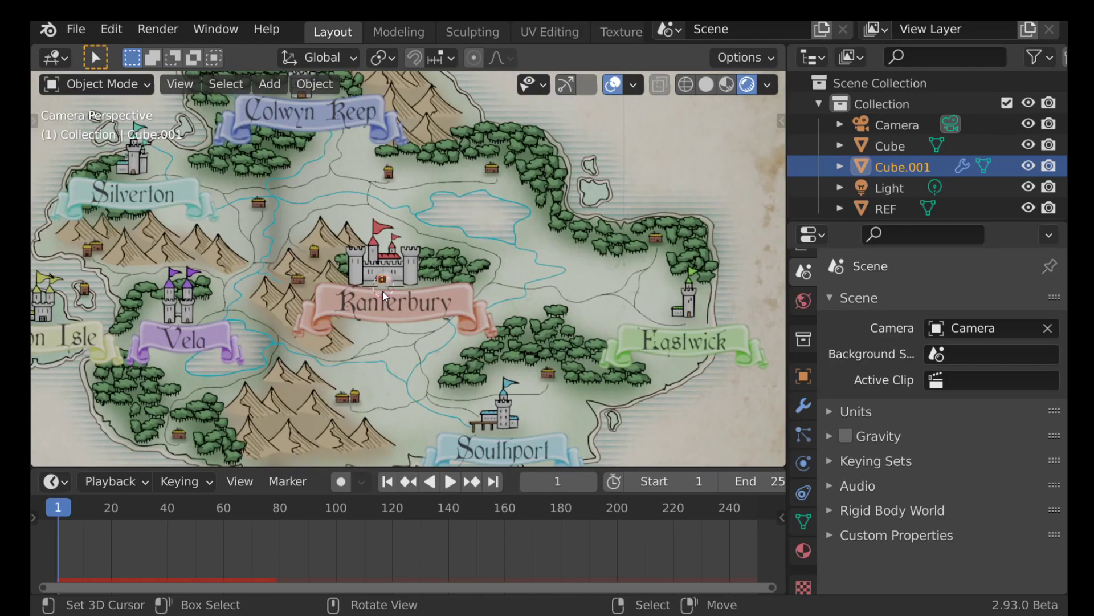
Add a mesh plane at the 3D cursor on Kanterbury castle
scroll(382, 290, up, 2)
key(shift+a)
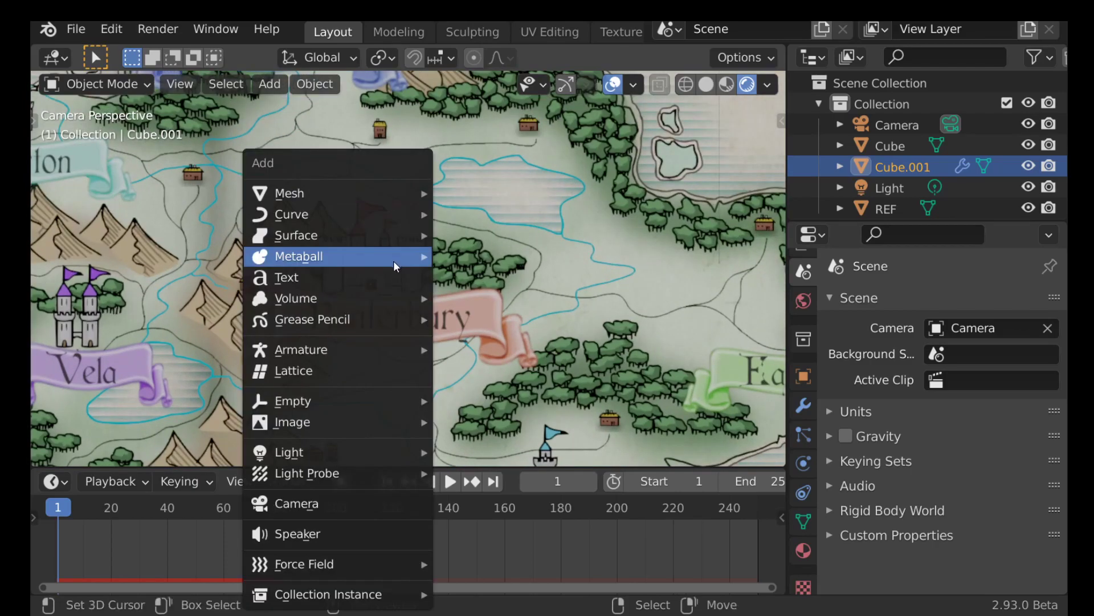
mouse_move(340, 215)
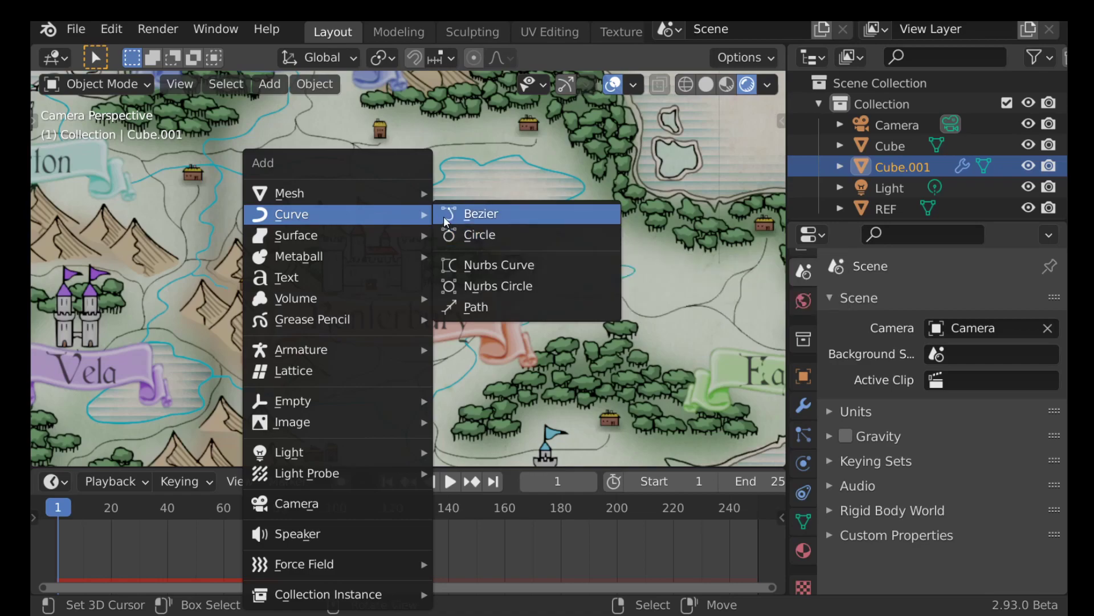
mouse_move(343, 194)
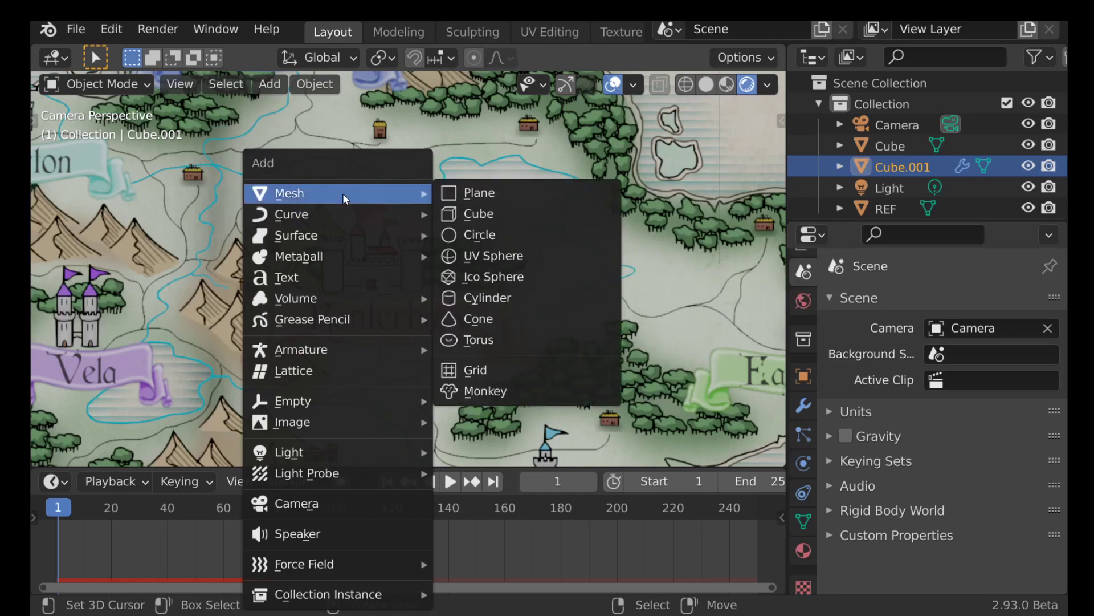
click(473, 194)
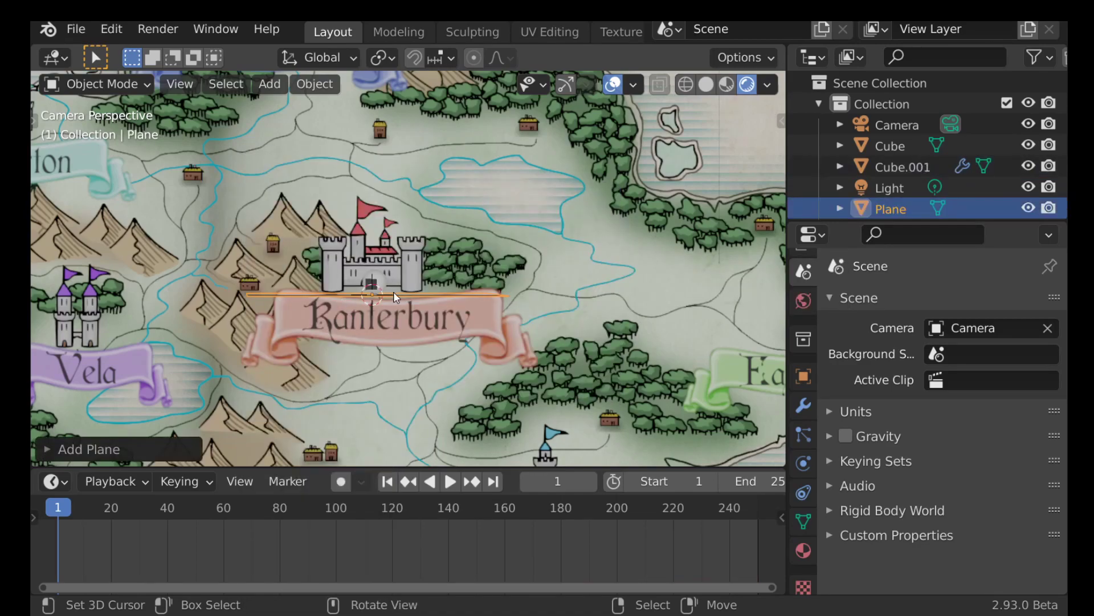
Rotate the plane 90° about X and shift it along Y over the castle
key(r)
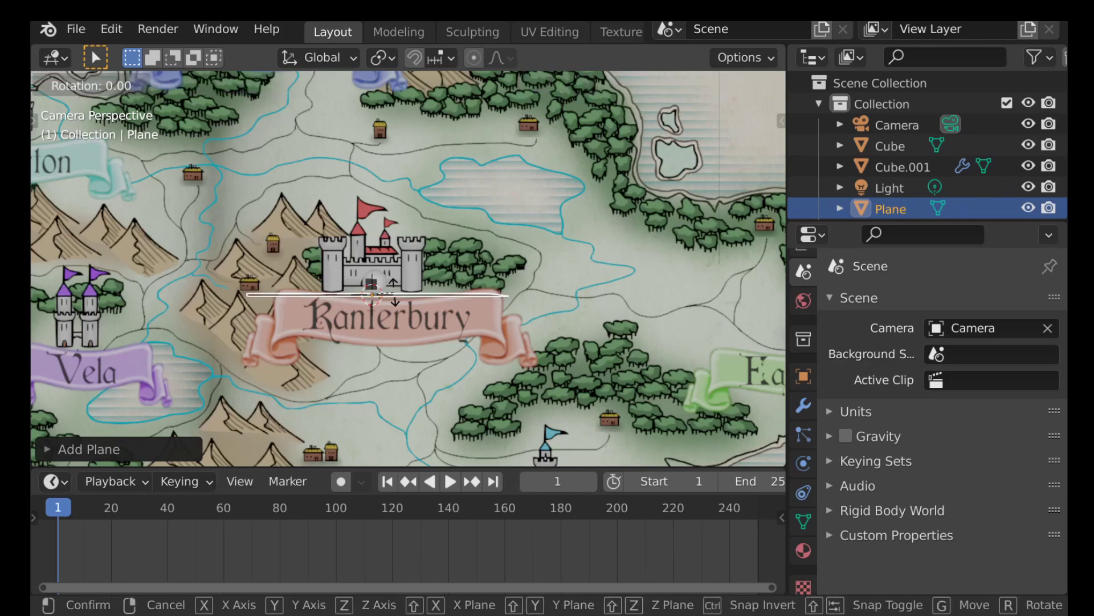
key(x)
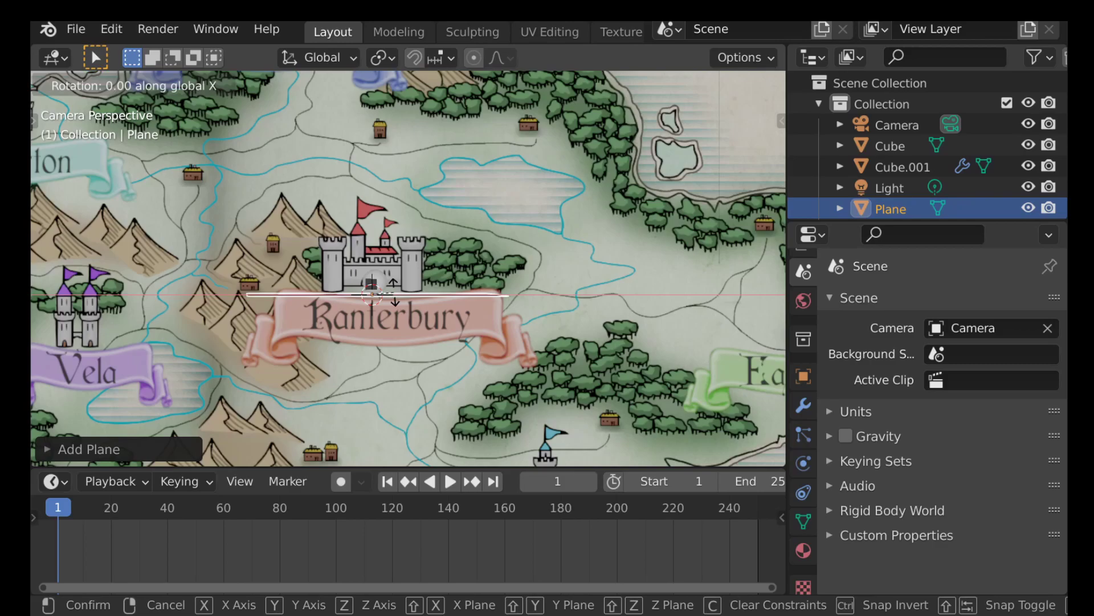
text(90)
key(Return)
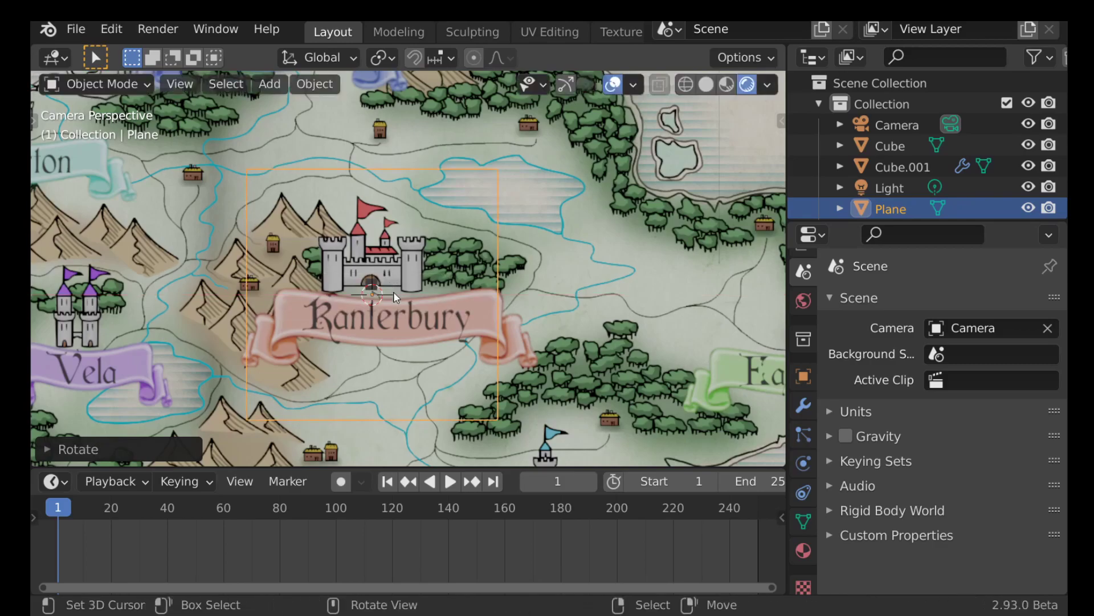
scroll(421, 287, down, 3)
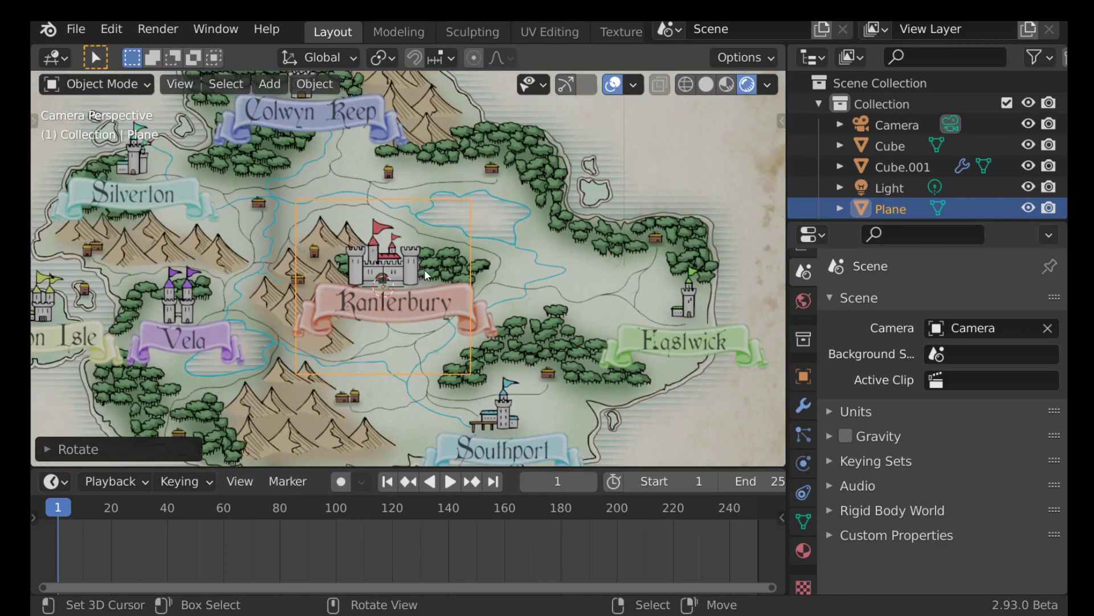
scroll(424, 269, up, 2)
key(g)
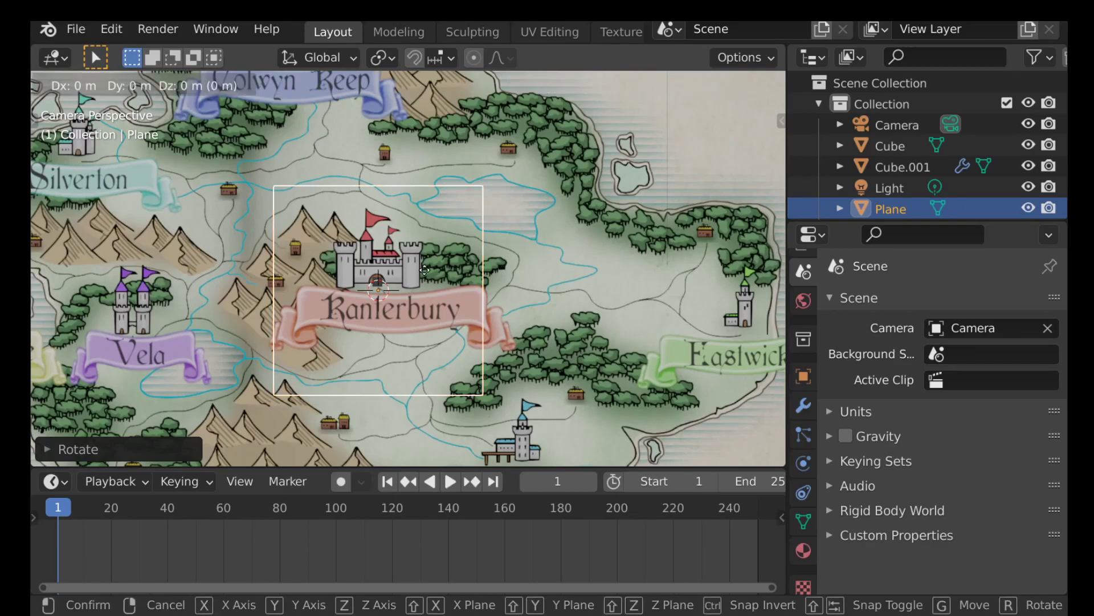
key(y)
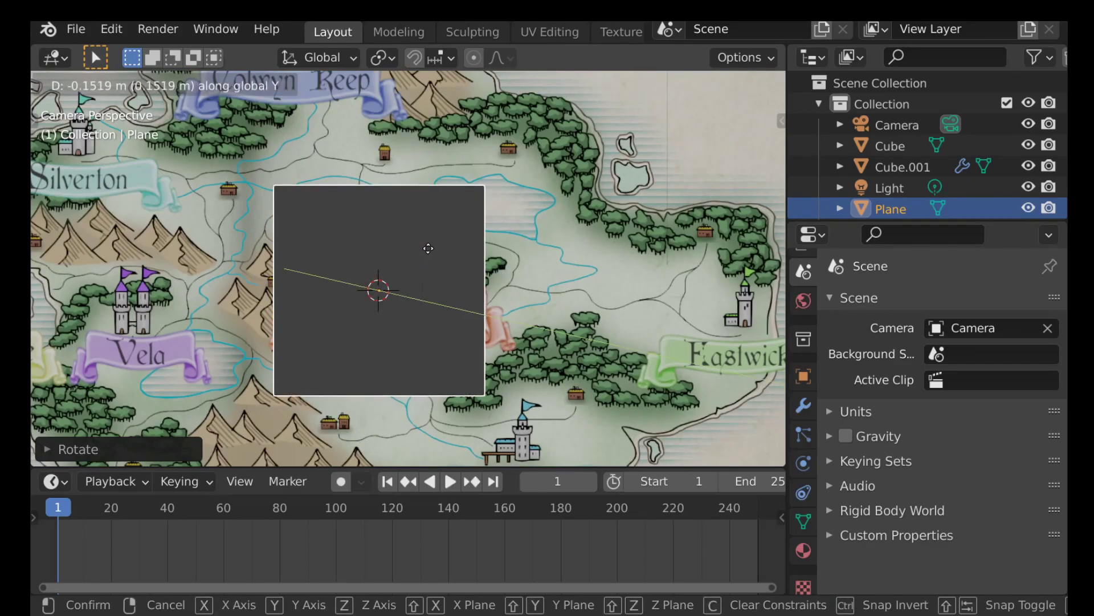
click(428, 269)
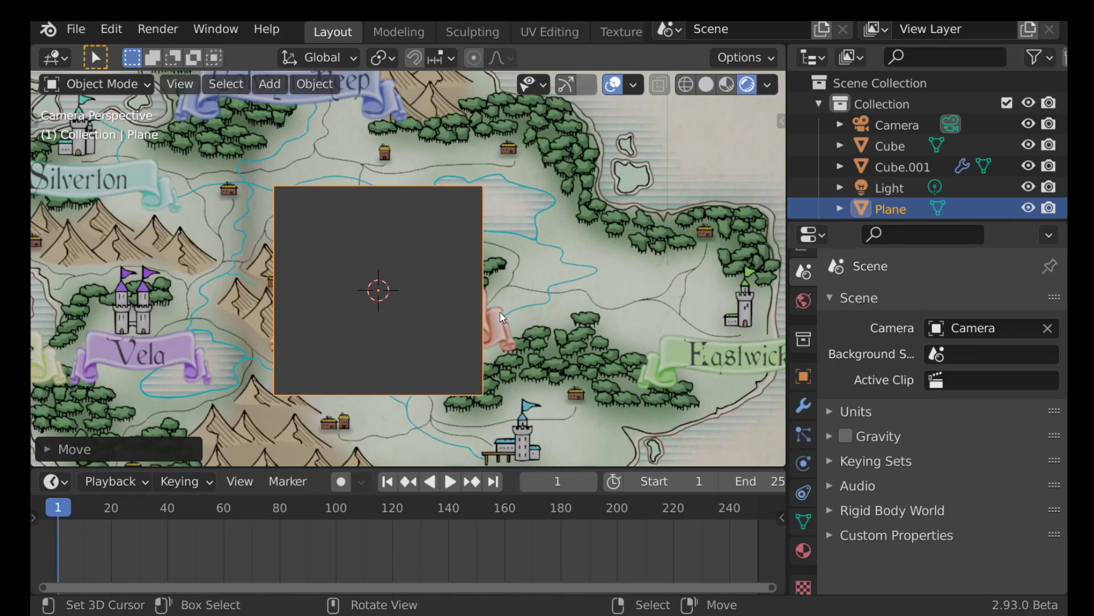
In Edit Mode, delete the plane's extra vertices so only one remains
key(Tab)
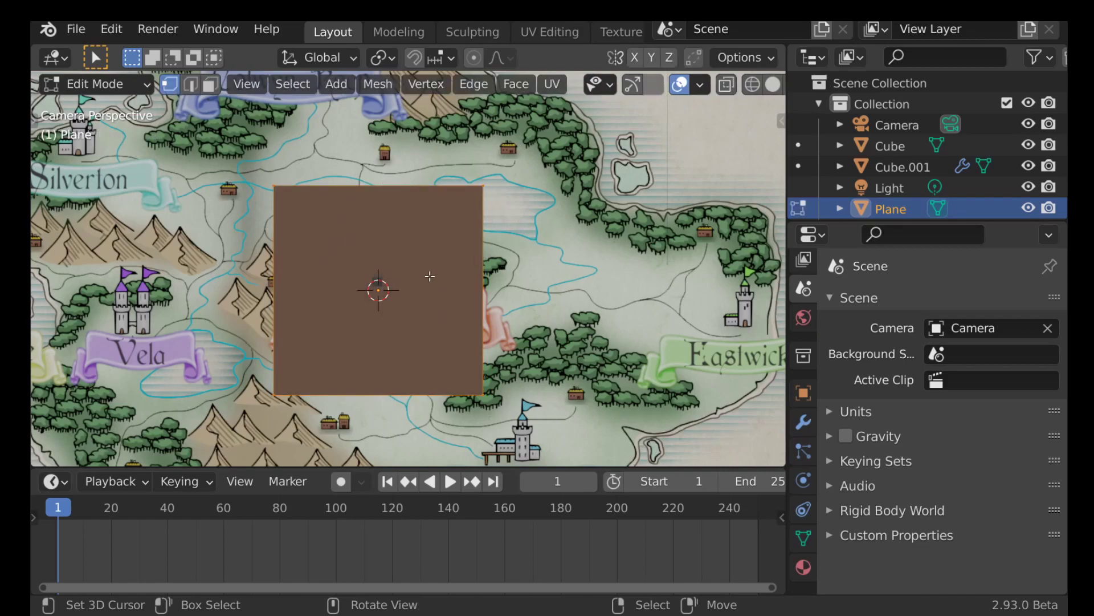
key(alt+a)
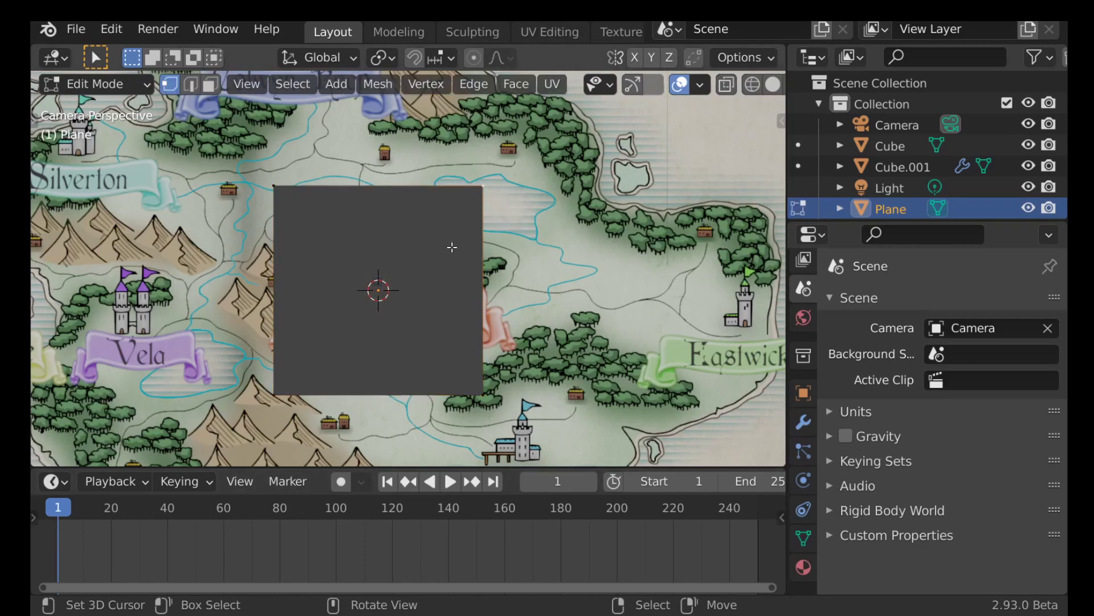
ctrl+click(452, 246)
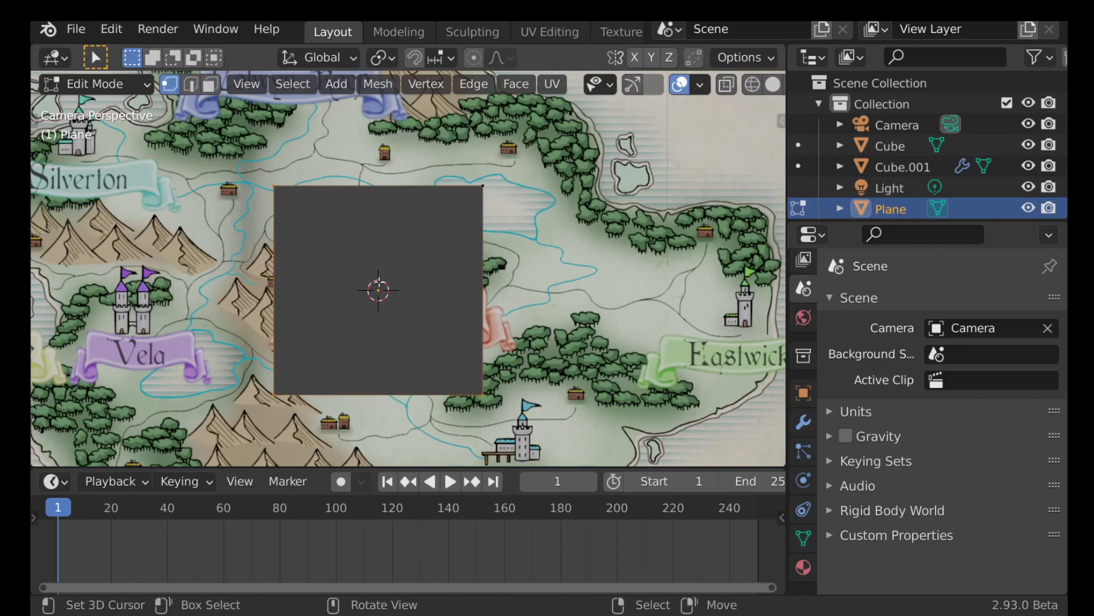
key(g)
right_click(322, 288)
key(x)
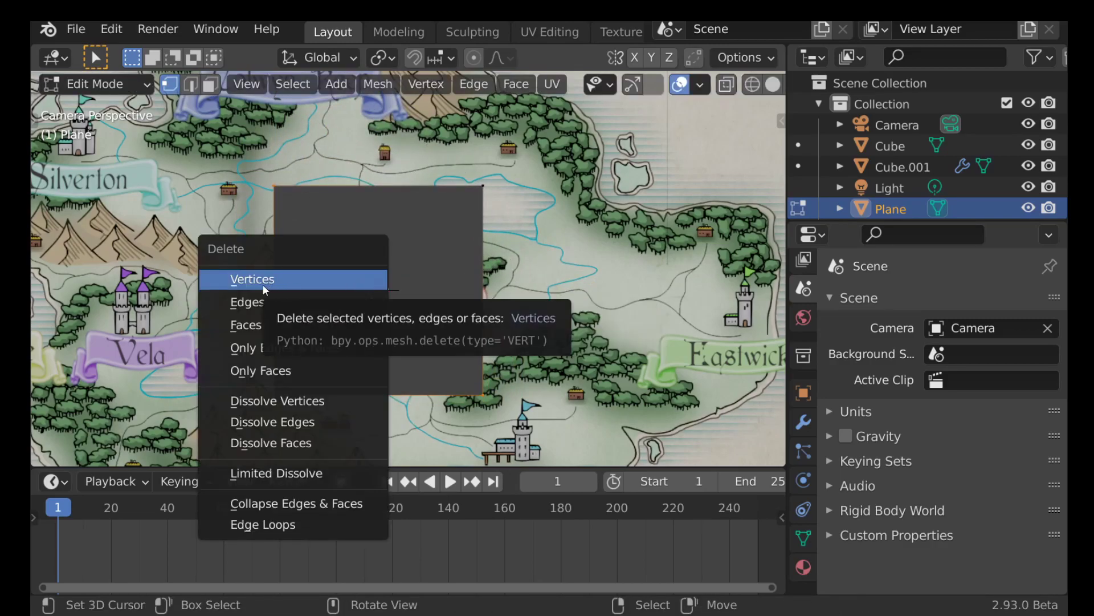
click(333, 283)
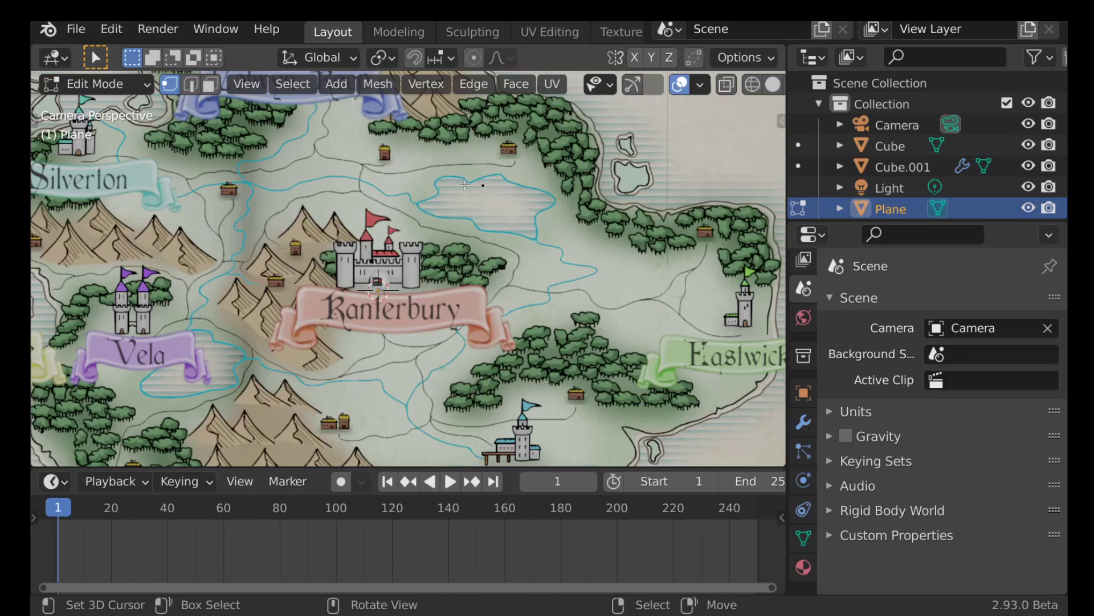
Move the remaining vertex to sit just below Kanterbury castle
scroll(496, 197, up, 1)
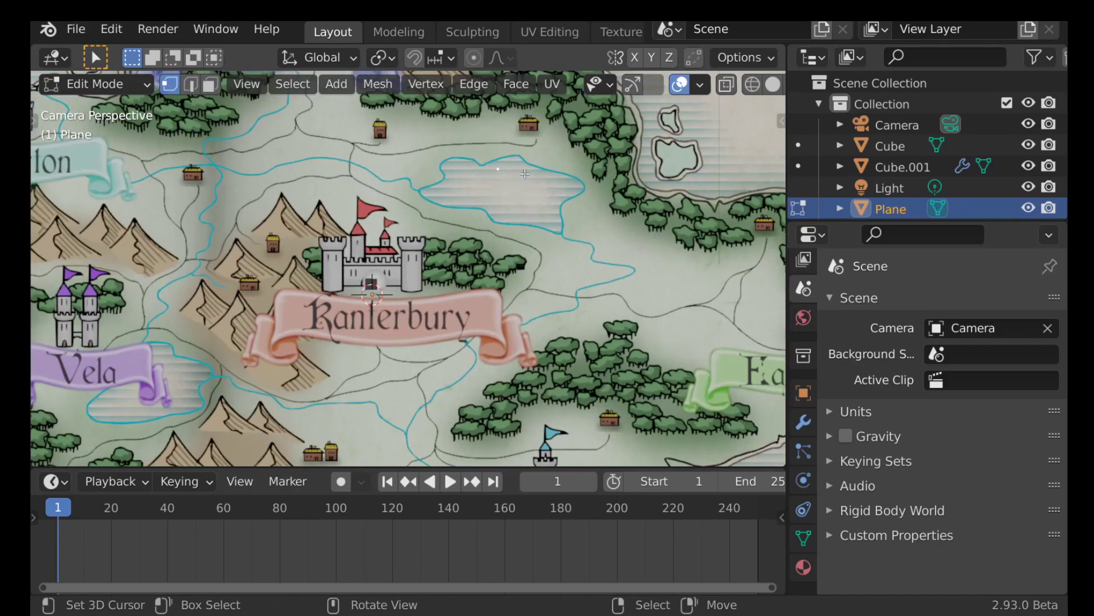
key(g)
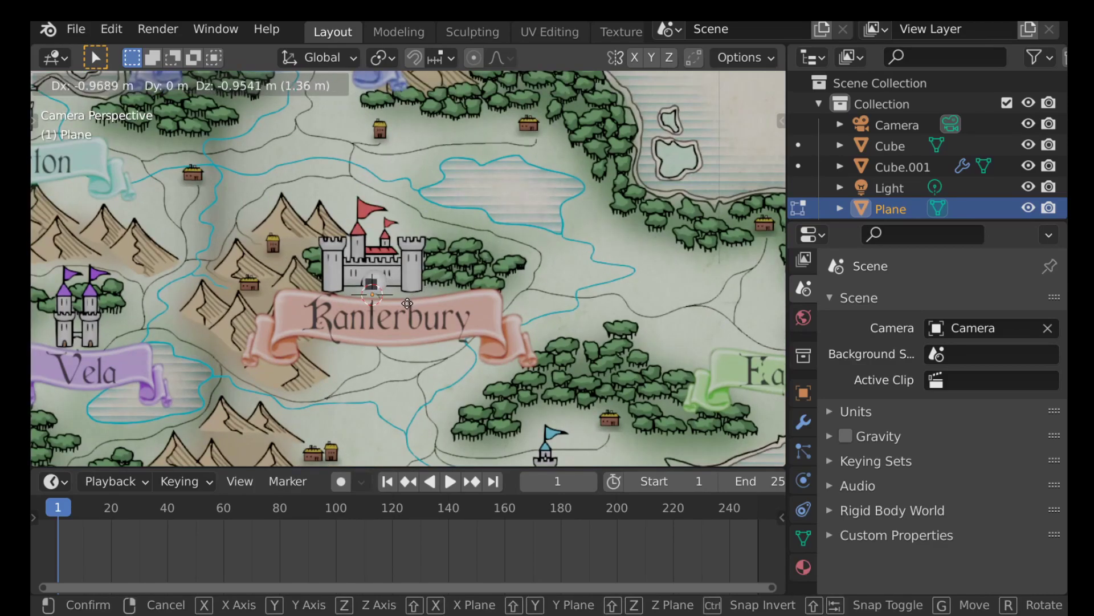
click(406, 298)
scroll(404, 297, up, 3)
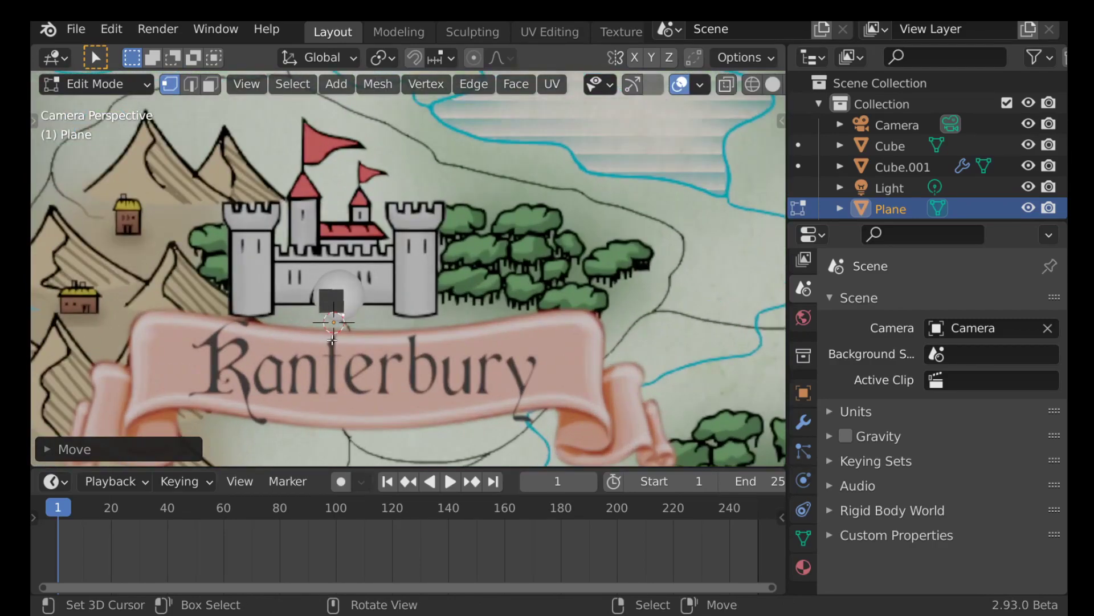
shift+middle_drag(404, 297, 427, 240)
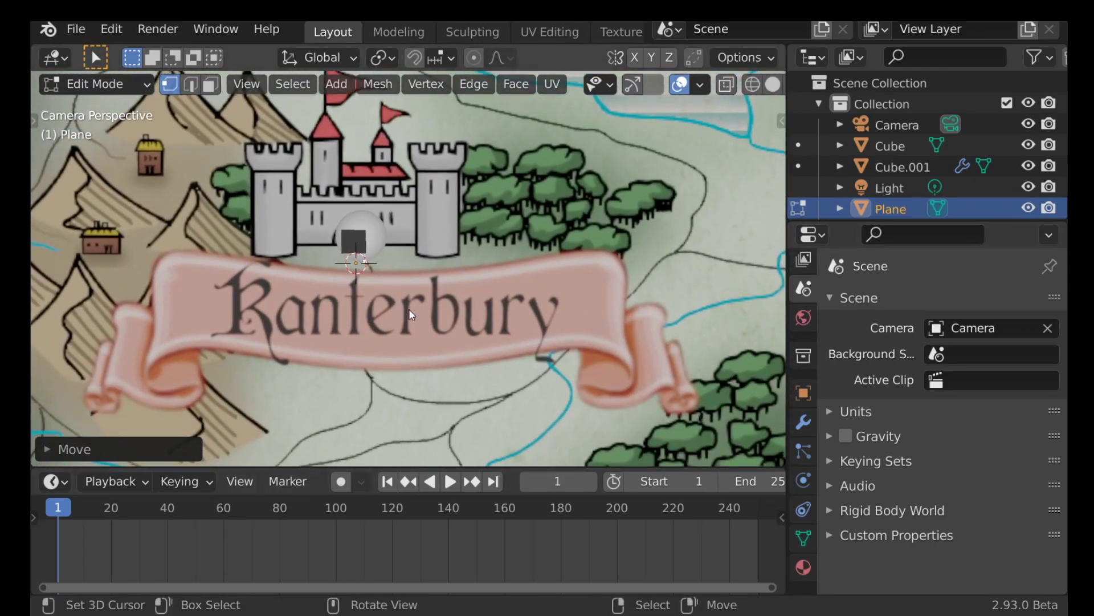
scroll(409, 309, up, 3)
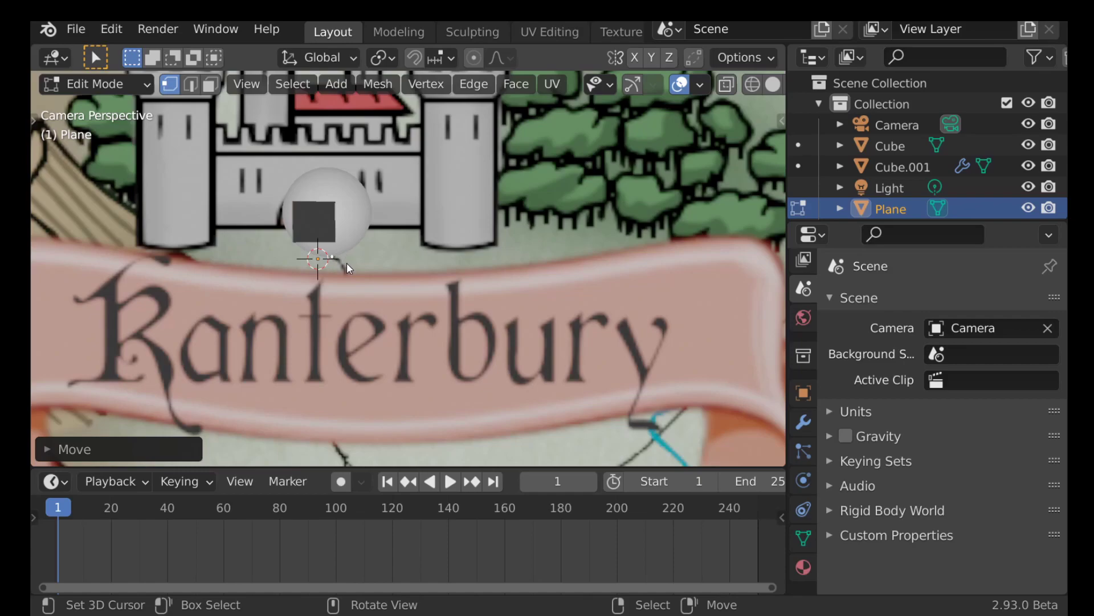
key(g)
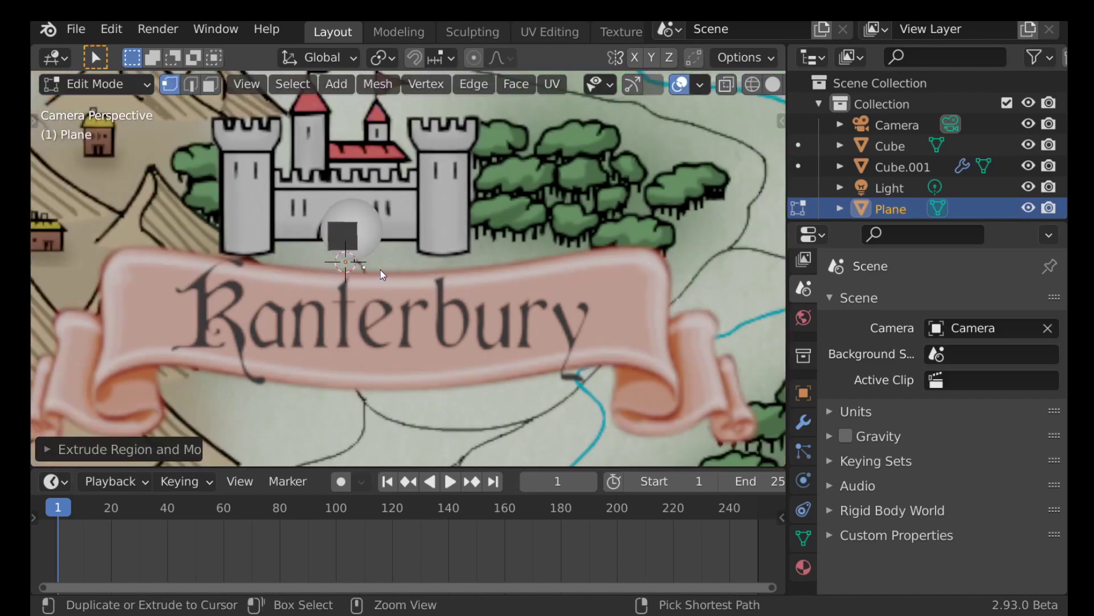
key(g)
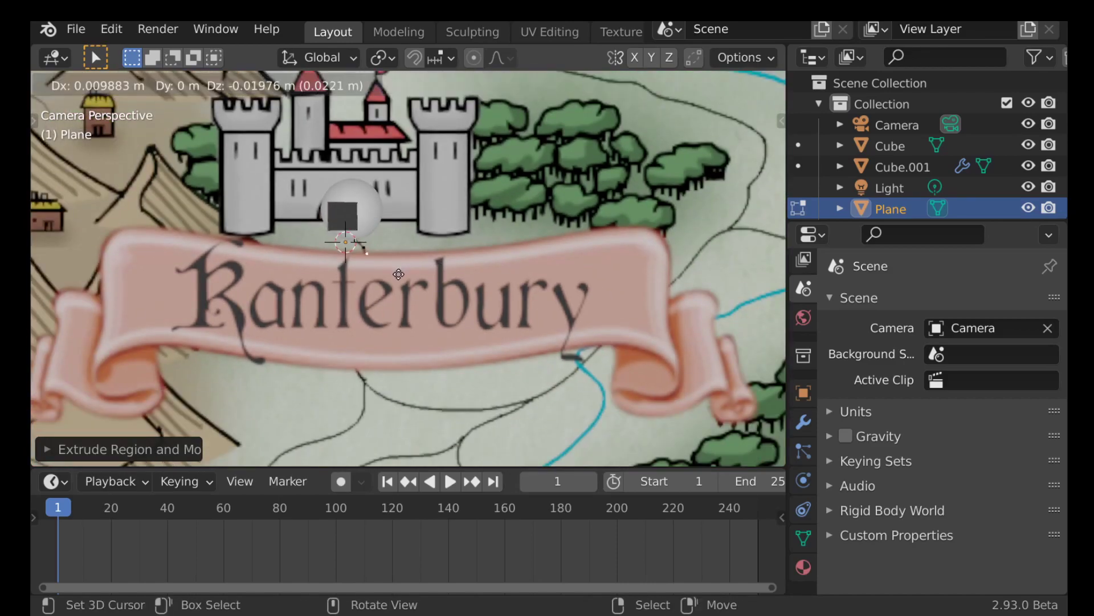
click(397, 282)
Extrude path vertices south from the castle down the road to its bend
key(e)
click(393, 301)
key(e)
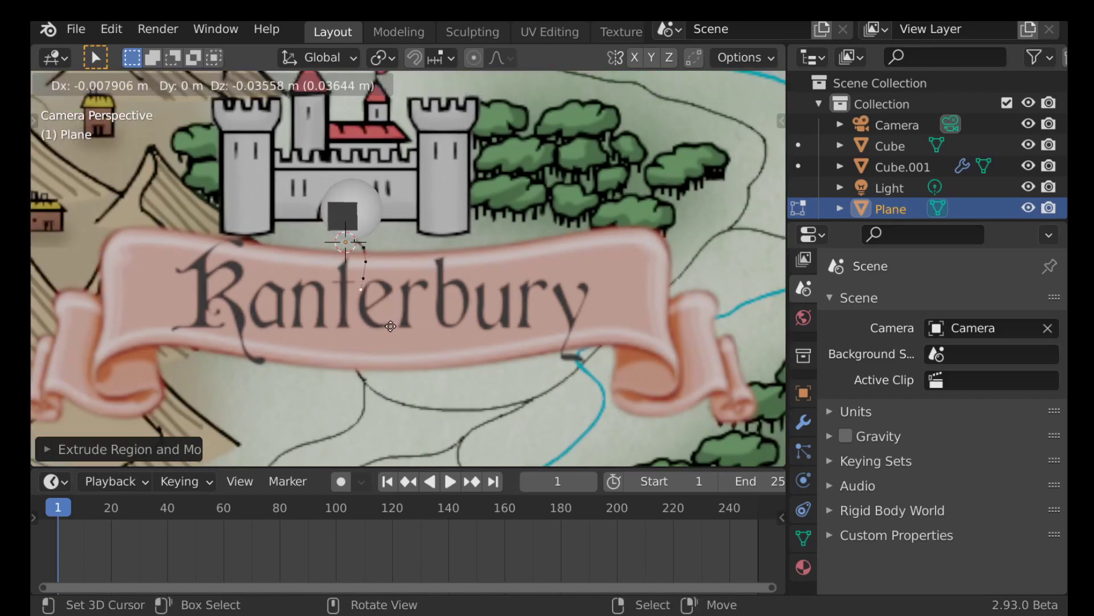
click(389, 336)
key(e)
click(384, 358)
key(e)
click(386, 381)
key(e)
click(388, 406)
key(e)
click(391, 432)
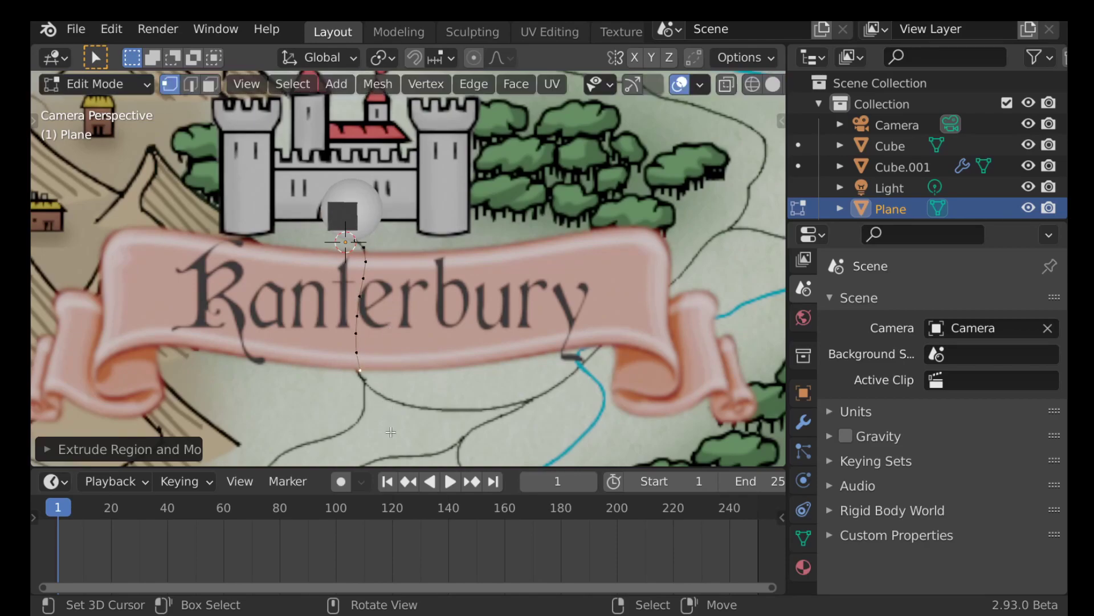
key(e)
click(407, 453)
Continue extruding vertices east along the road to the river crossing
key(e)
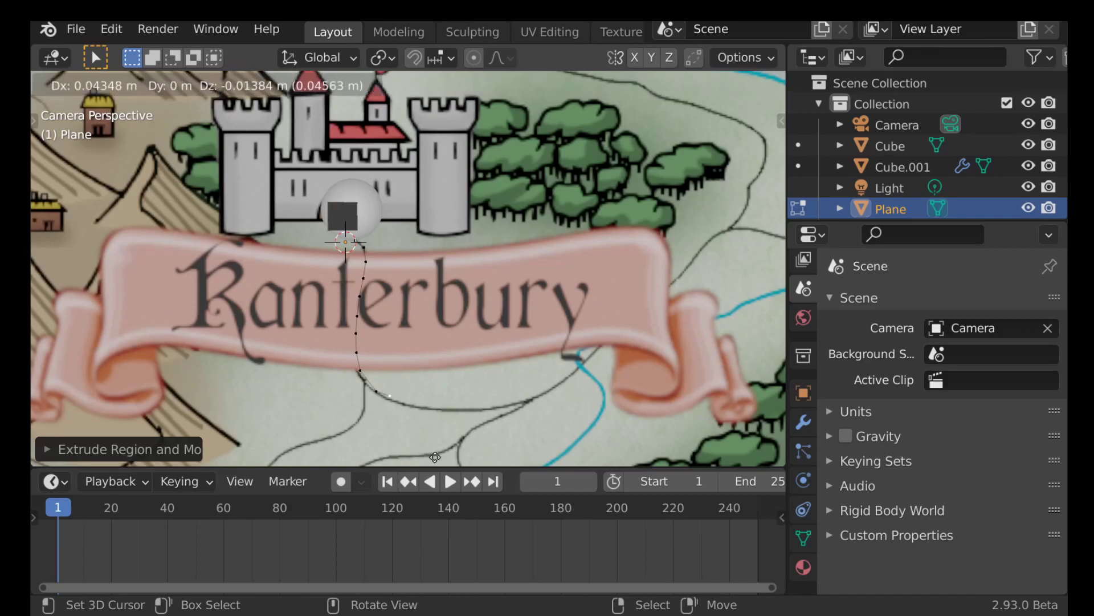
click(446, 416)
key(e)
click(473, 418)
key(e)
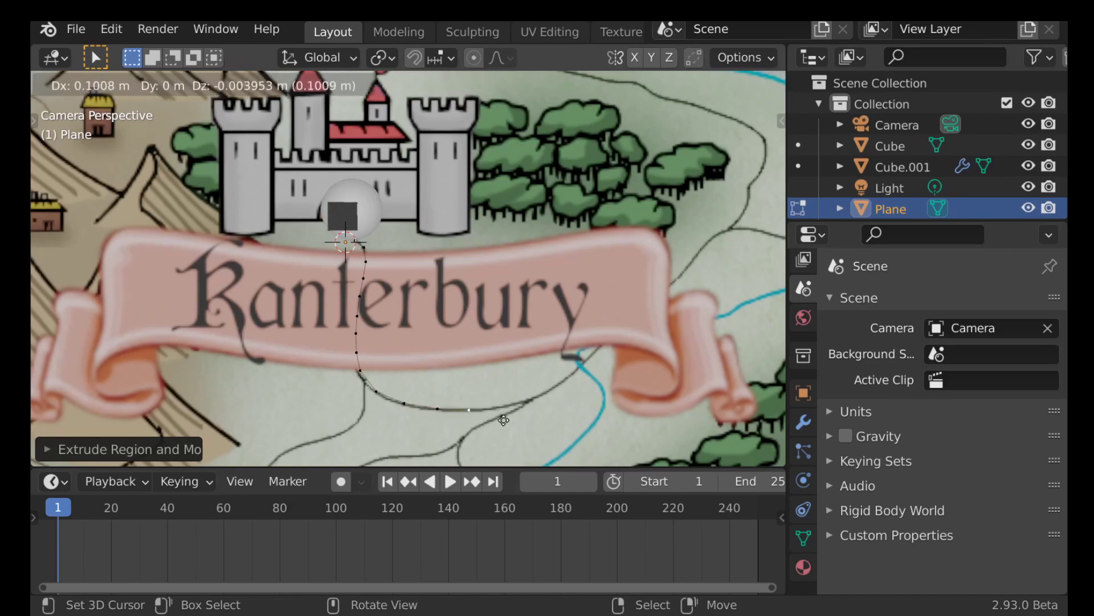
click(505, 420)
key(e)
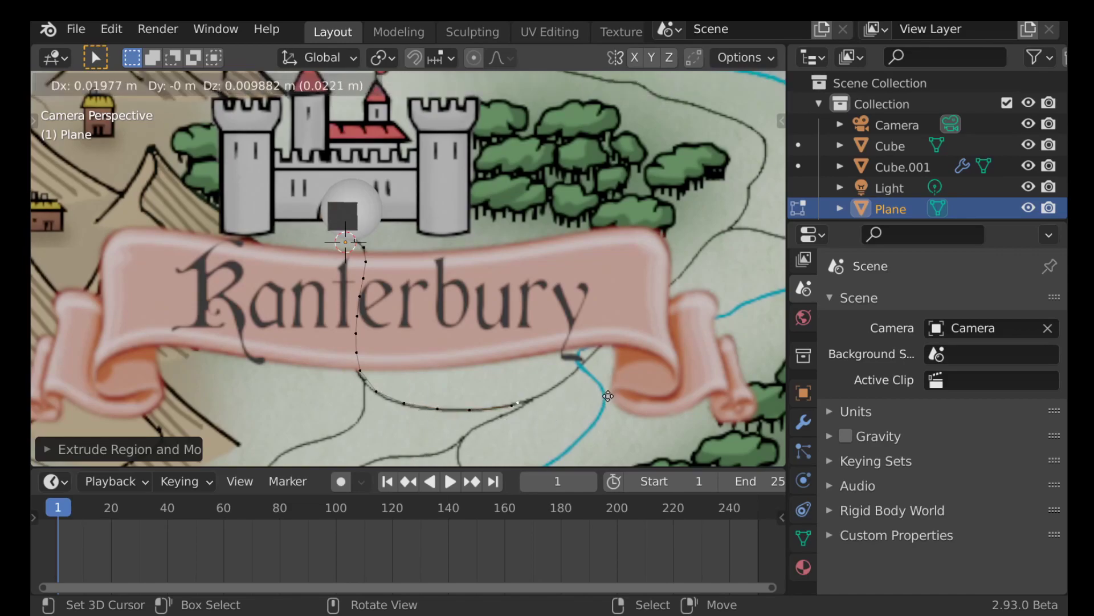
click(631, 389)
Extrude vertices past the banner as the road turns northeast
shift+middle_drag(629, 379, 542, 378)
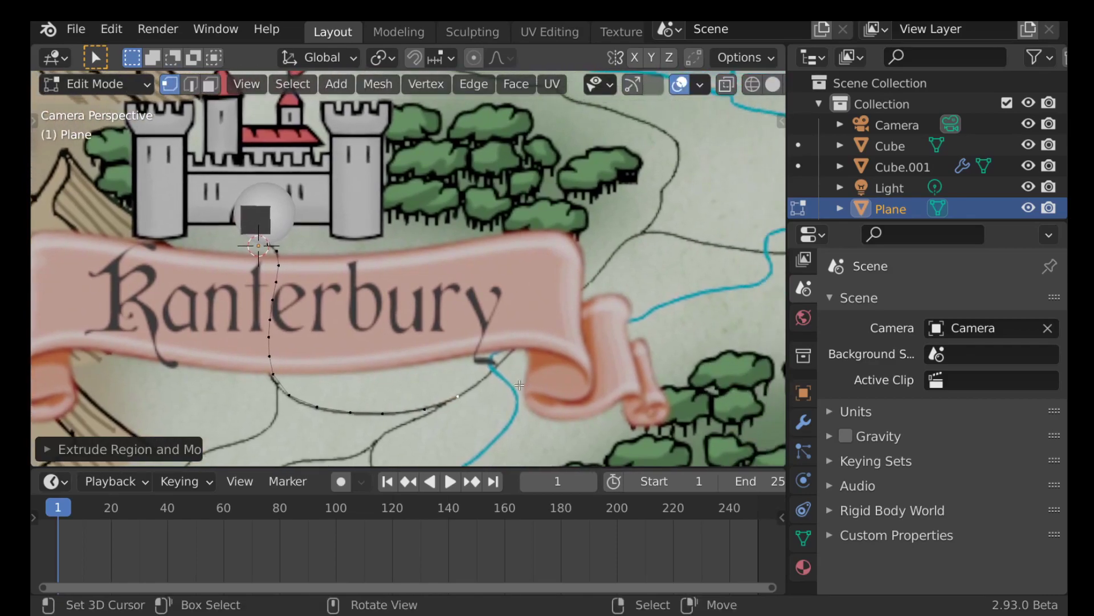
key(e)
click(579, 344)
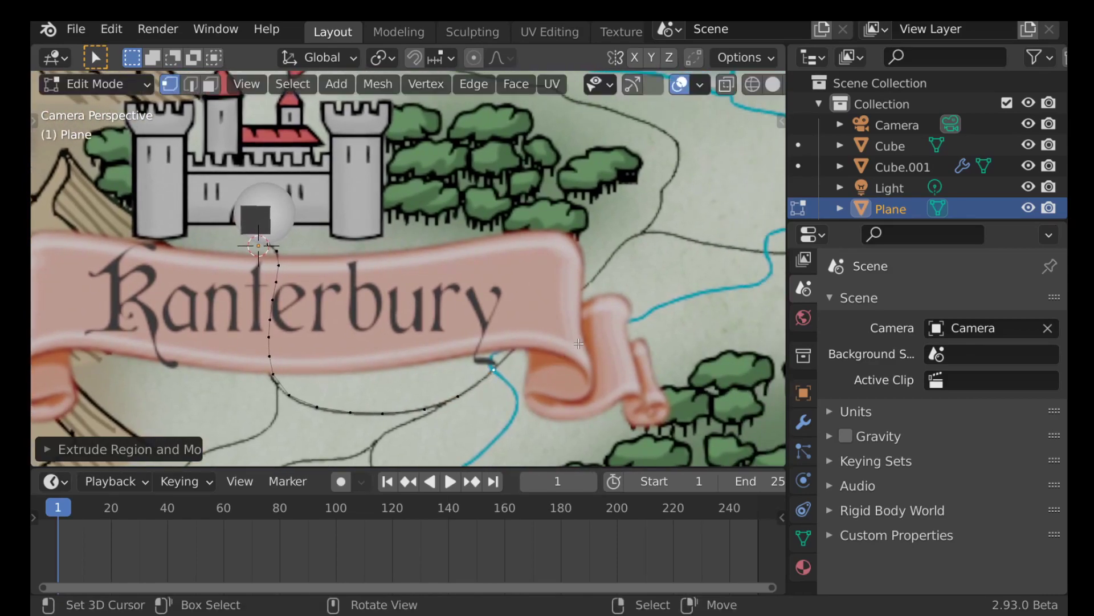
key(e)
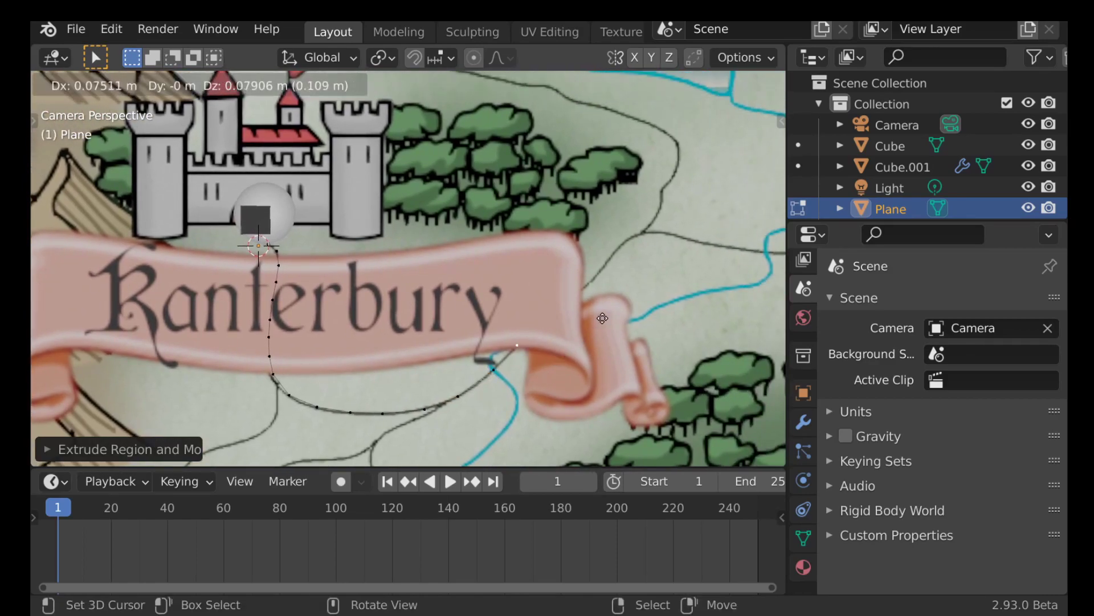
click(605, 325)
key(e)
click(609, 314)
key(e)
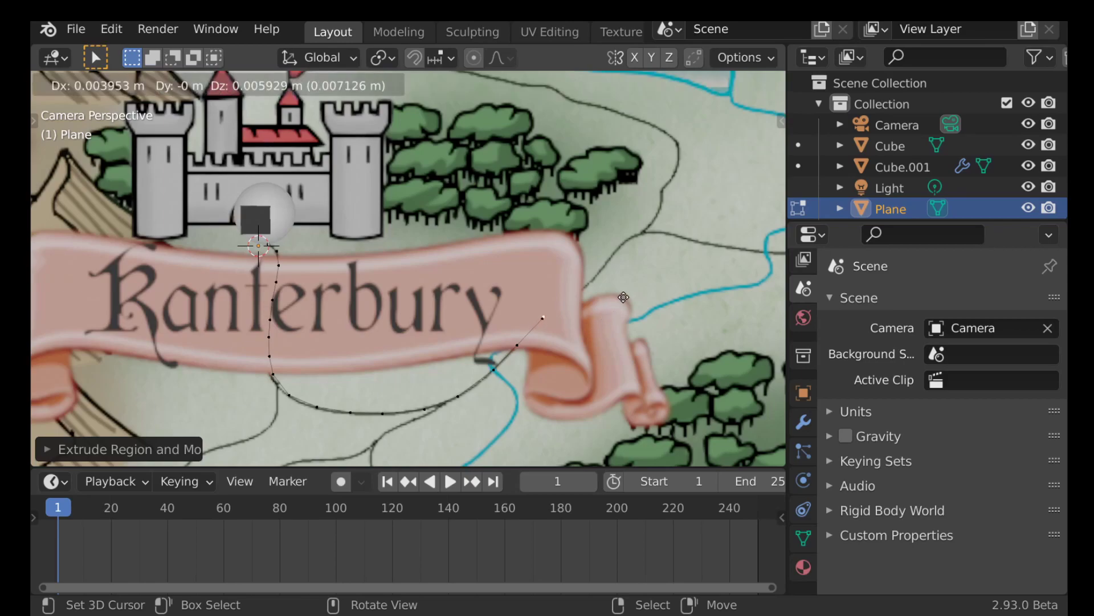
click(614, 294)
key(e)
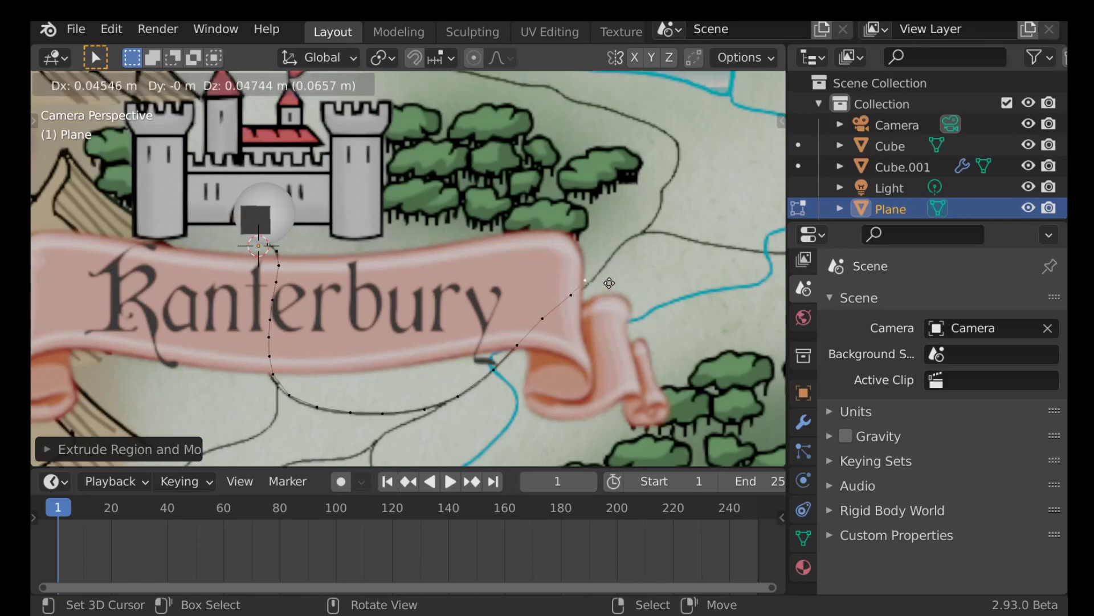
click(621, 278)
Place the final path vertex at Eastwick and return to Object Mode
shift+middle_drag(626, 271, 467, 296)
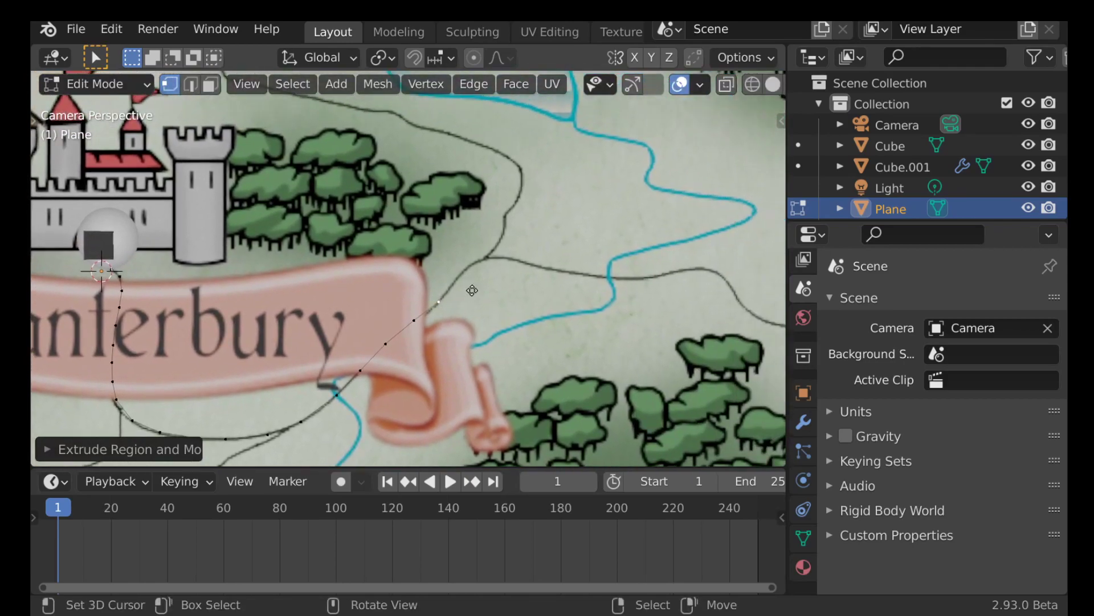
key(e)
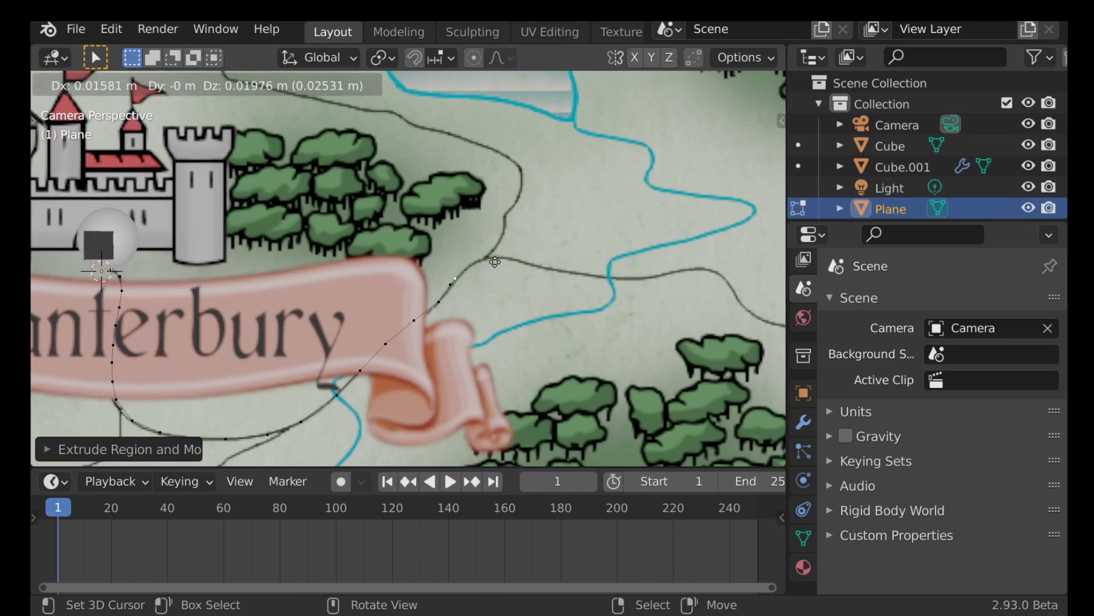
click(504, 256)
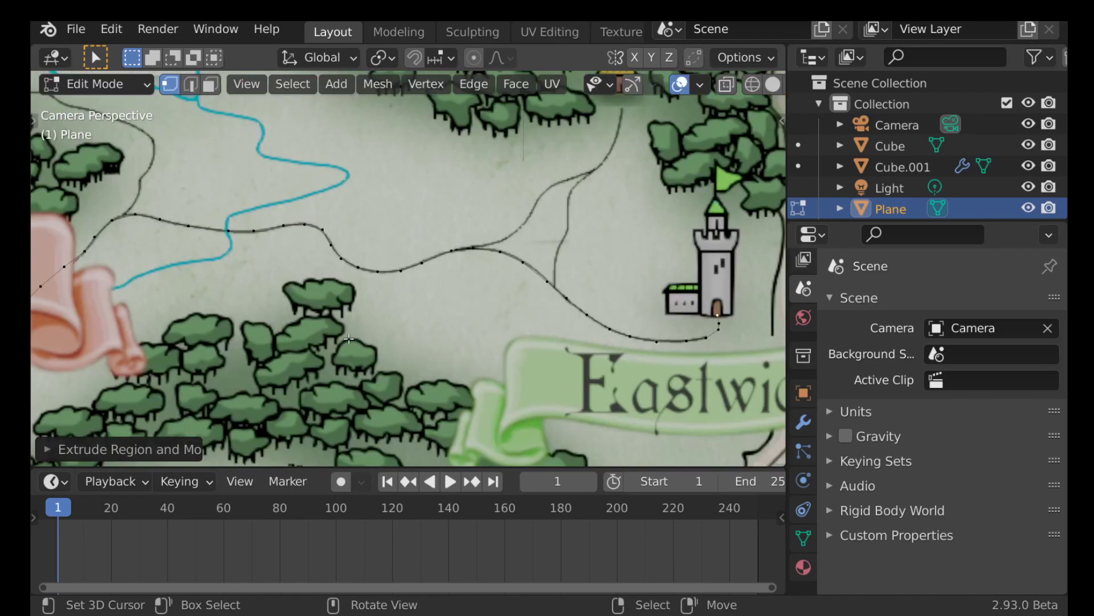
scroll(360, 339, down, 2)
scroll(361, 338, down, 2)
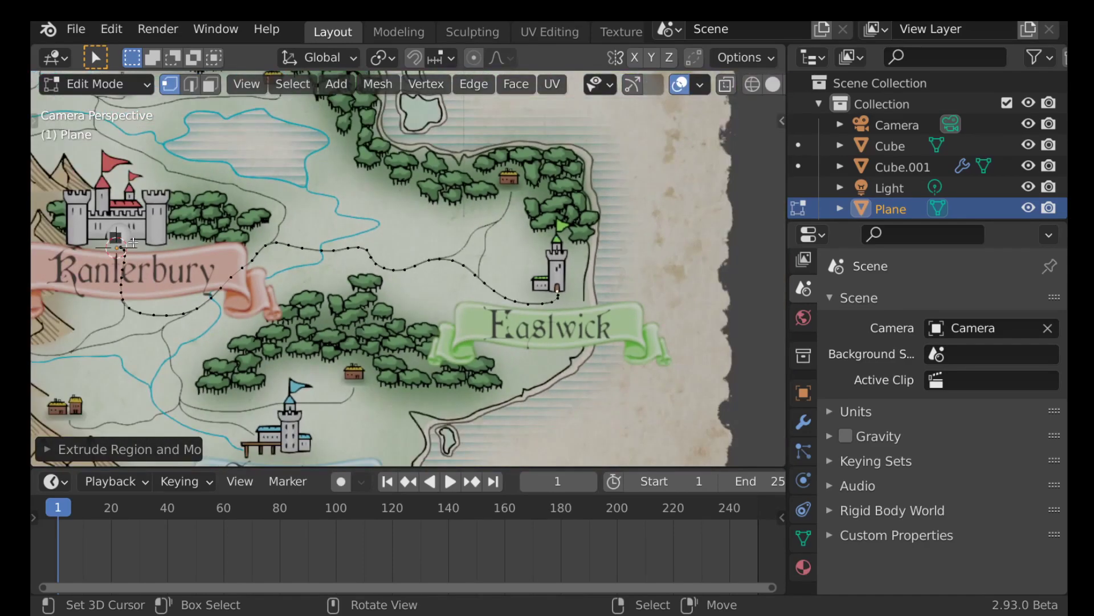
key(Tab)
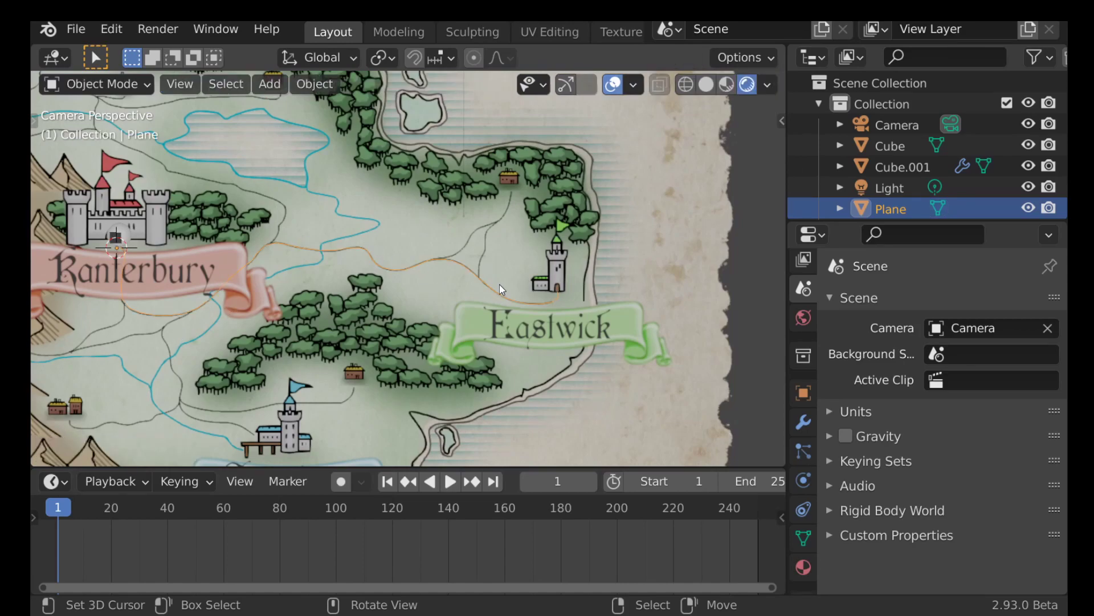
Add a Subdivision Surface modifier to the Plane path and apply it
click(804, 420)
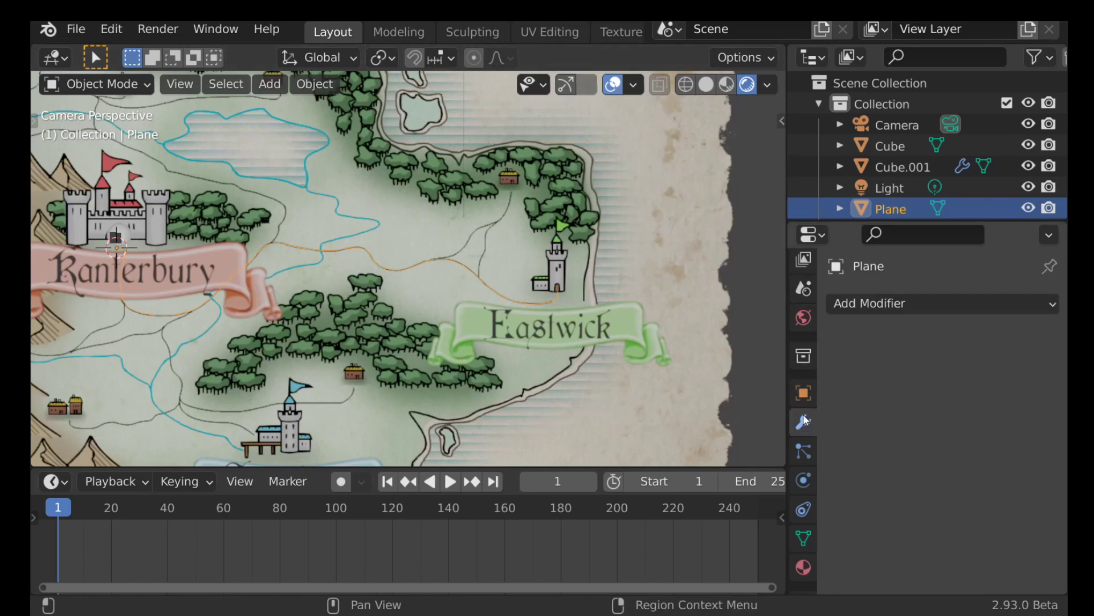
click(855, 302)
scroll(644, 449, down, 5)
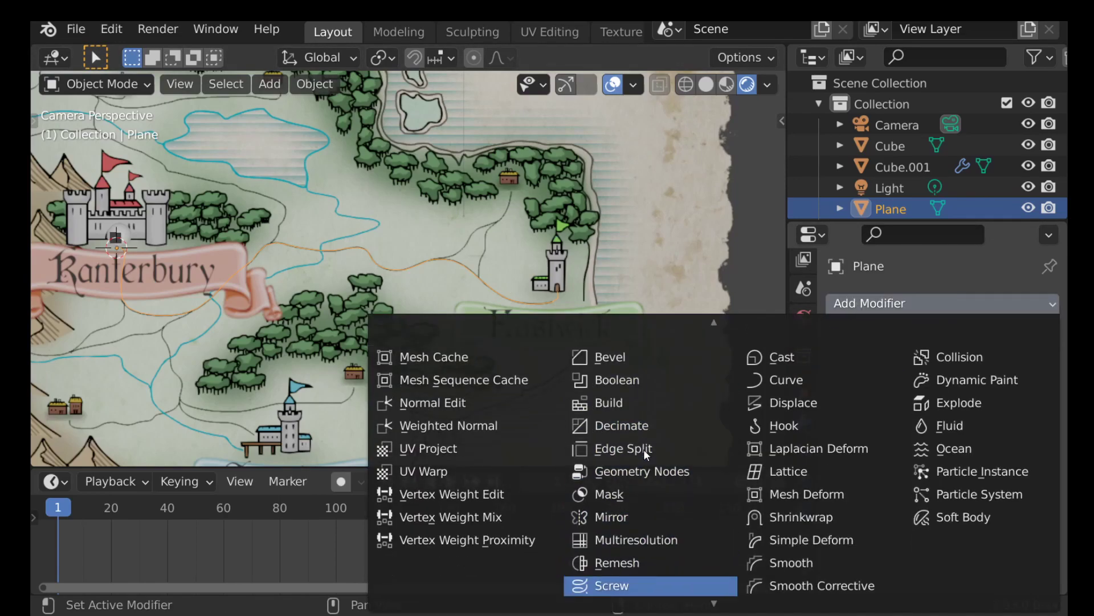
click(688, 556)
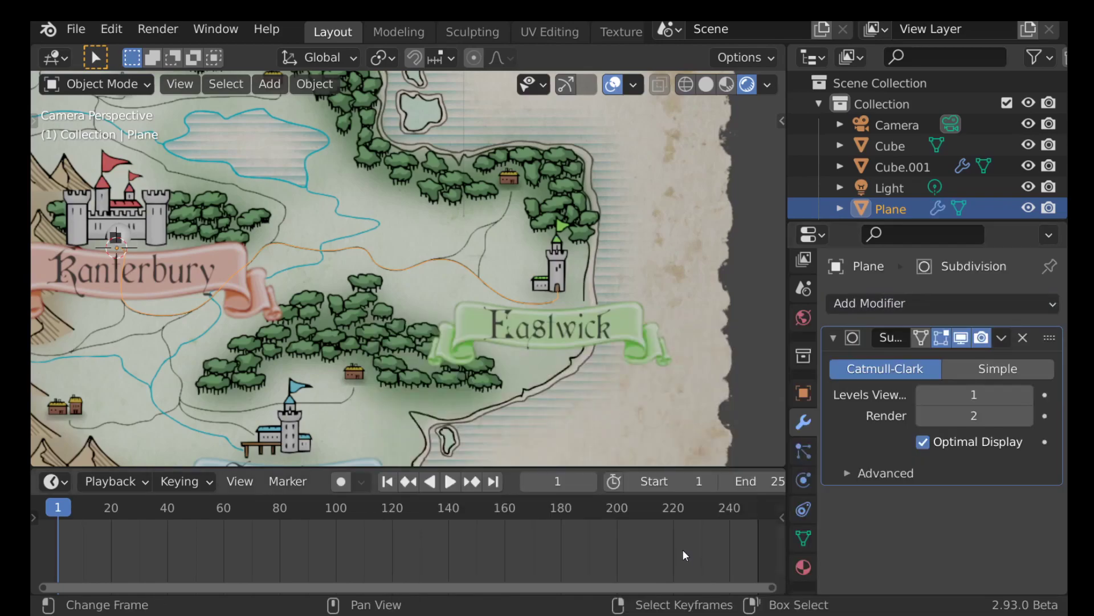
click(1001, 337)
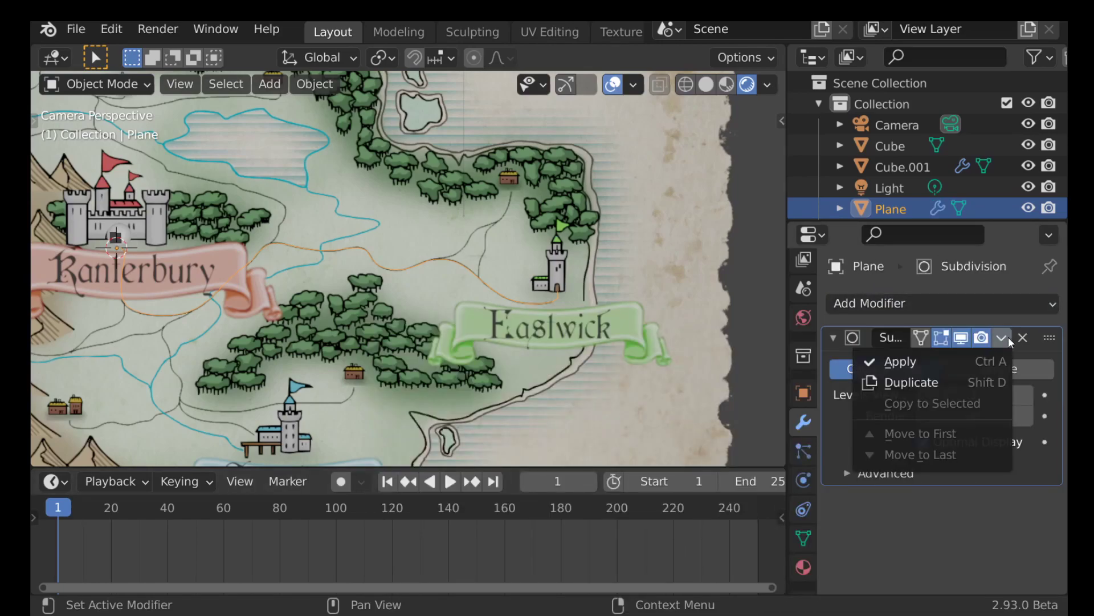
click(904, 362)
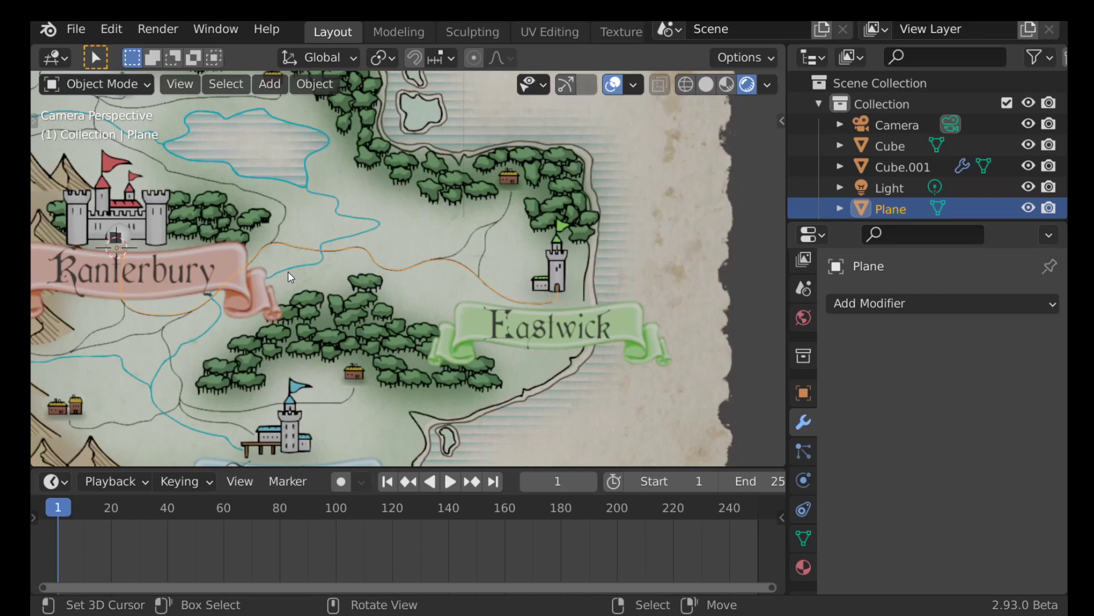
Convert the Plane mesh to a curve using the F3 'convert' search
key(F3)
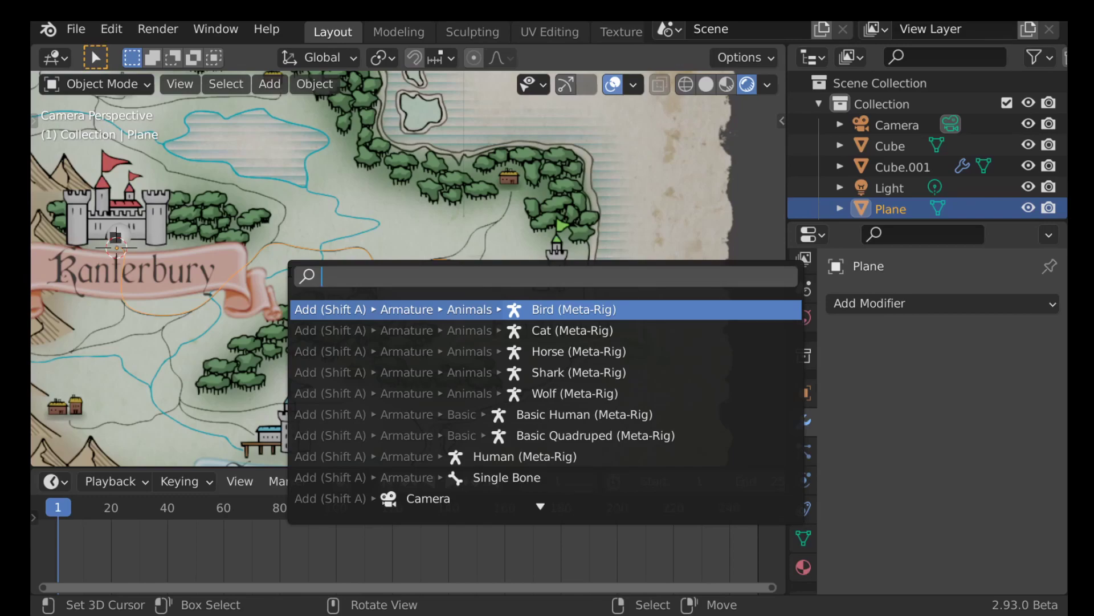
text(convert)
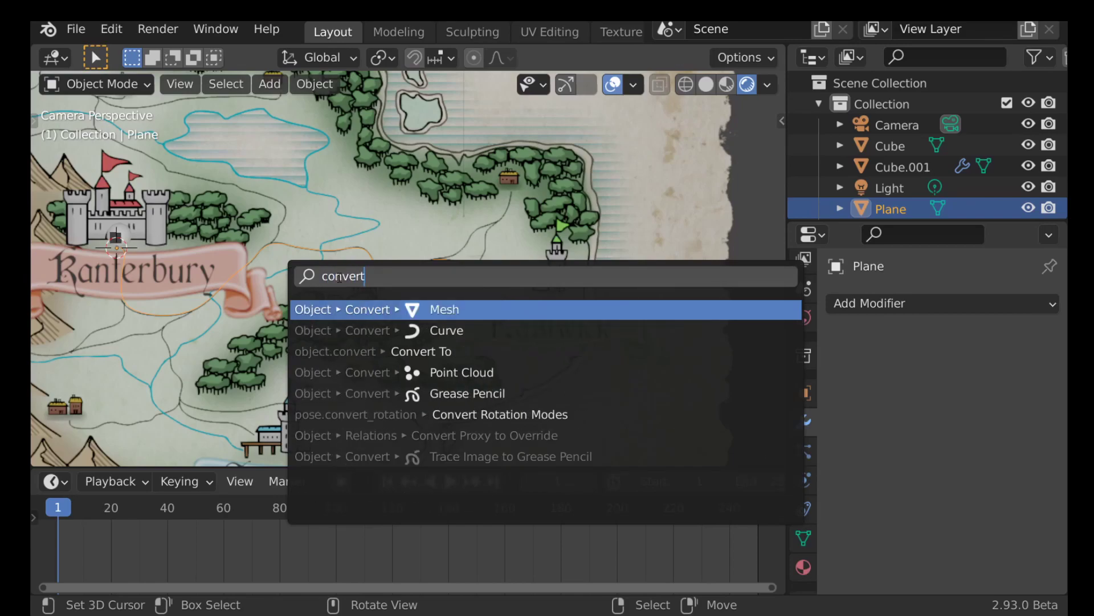
click(456, 335)
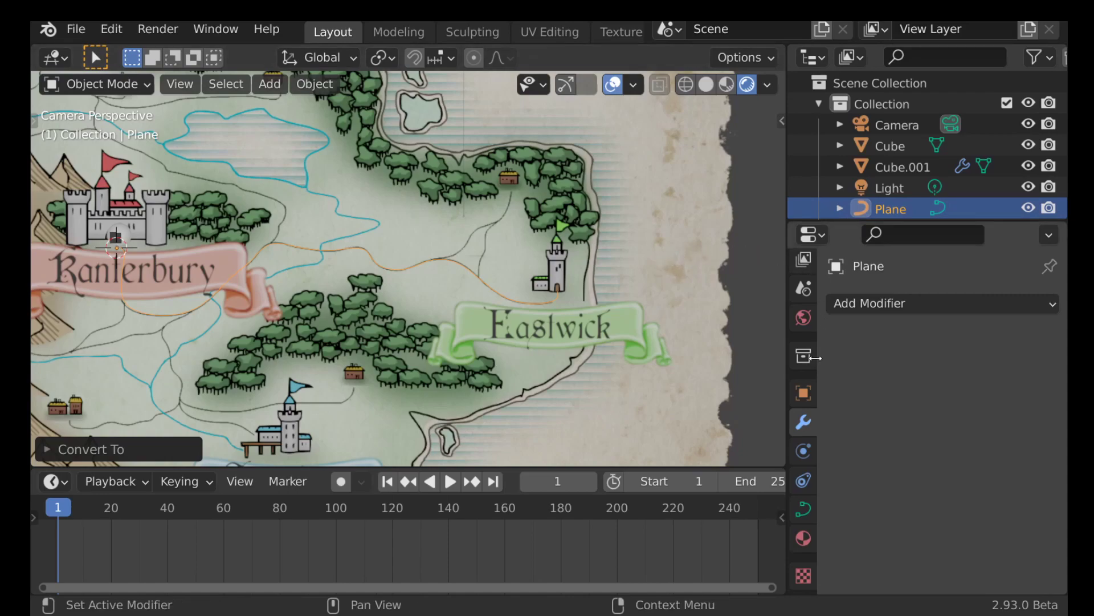
scroll(804, 447, down, 1)
click(804, 442)
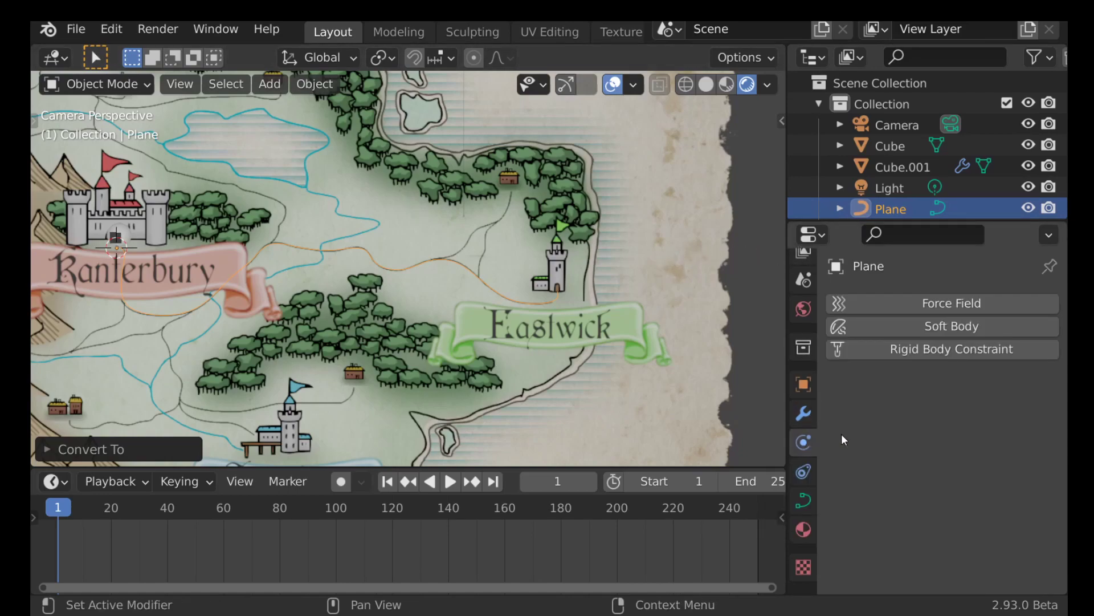
Add a Curve-shaped Force Field to the Plane and preview the particles
click(945, 305)
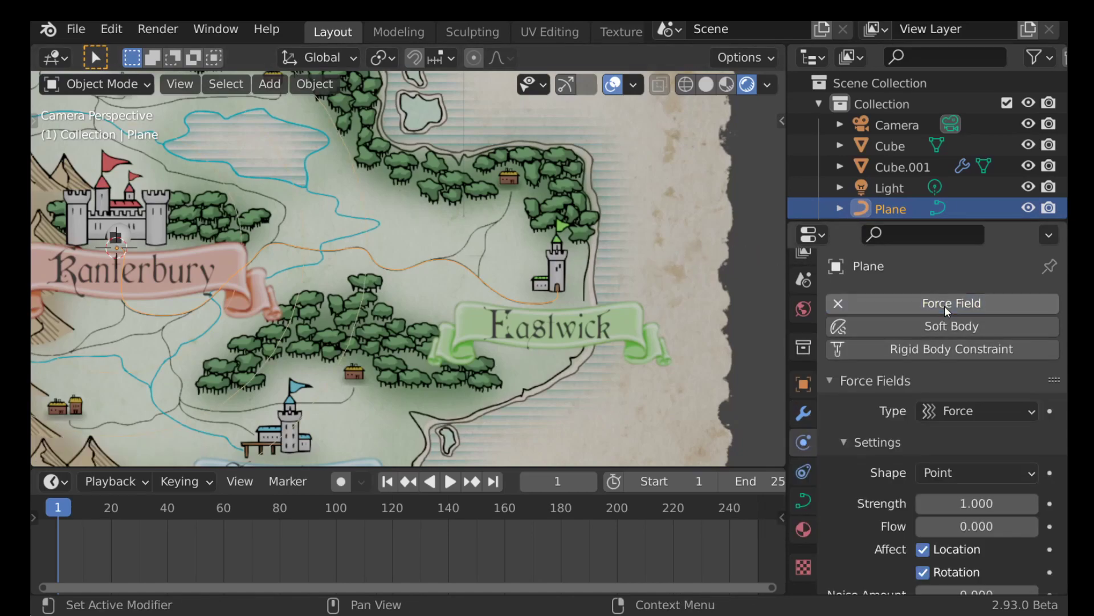
scroll(945, 305, down, 3)
scroll(929, 335, down, 1)
click(973, 350)
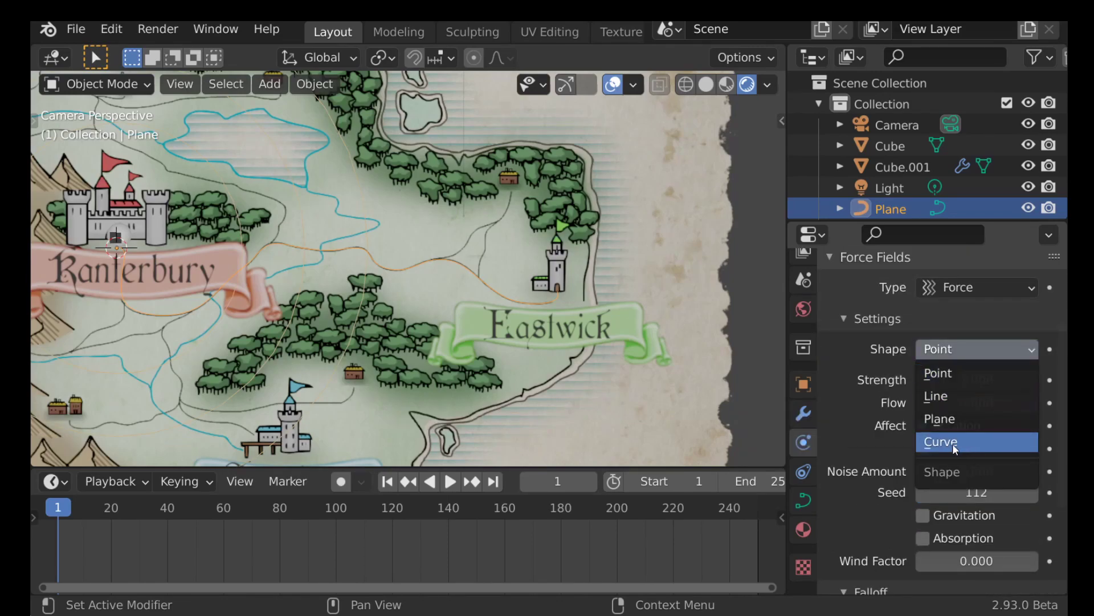
click(969, 442)
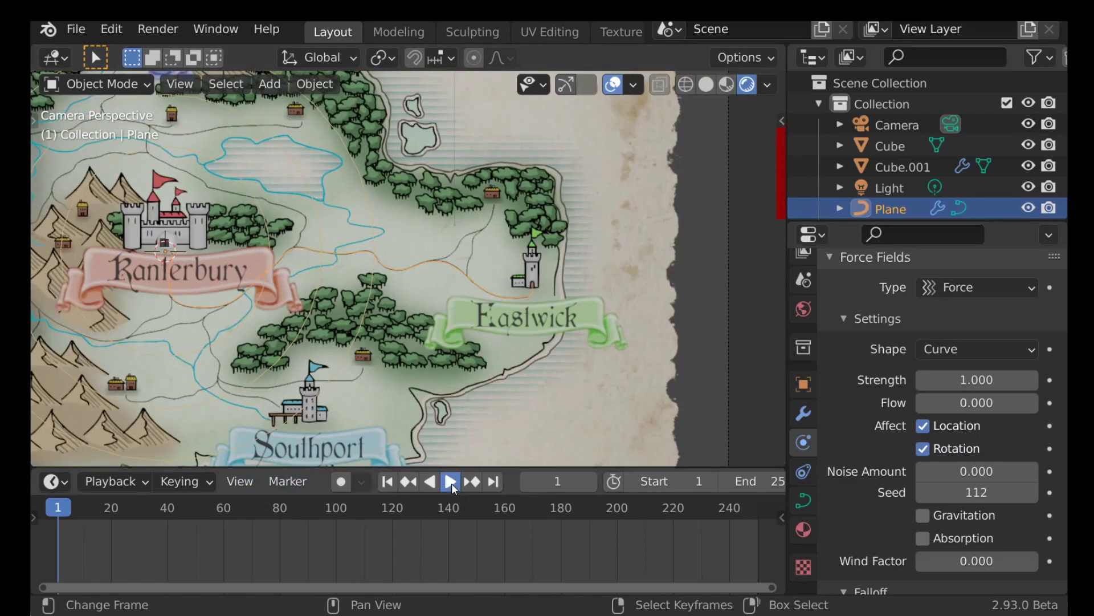
click(450, 482)
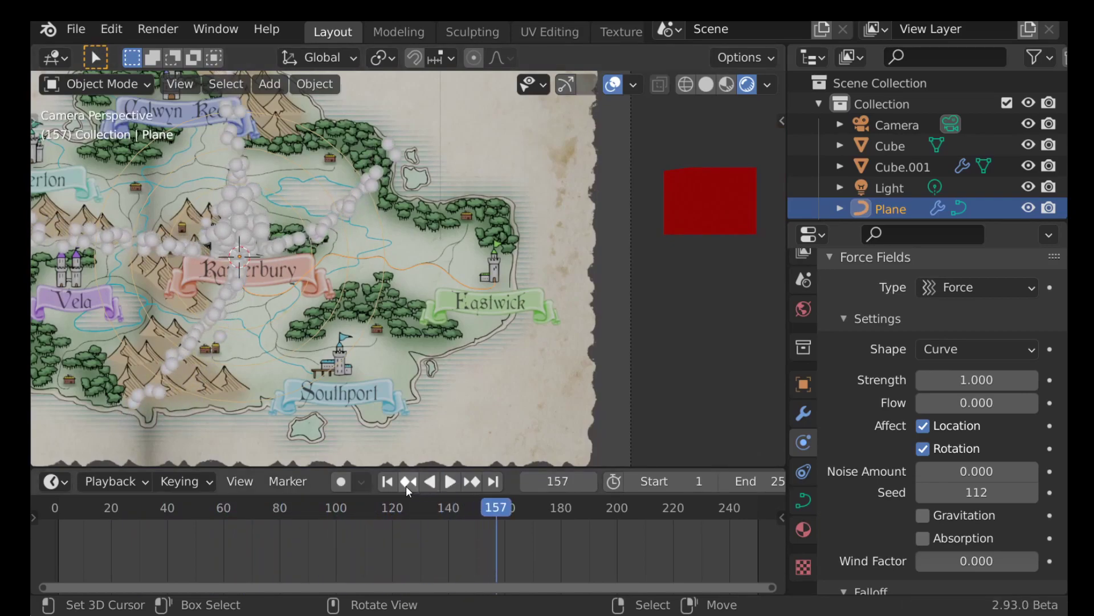
key(Escape)
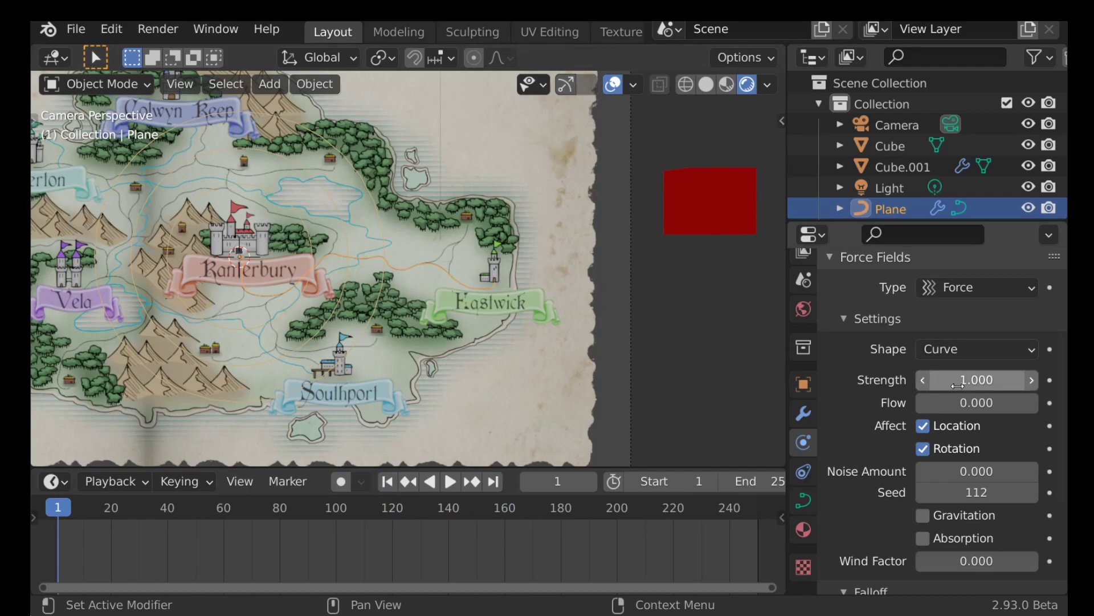
Raise the force field Strength slightly and preview the particles from frame 1
drag(969, 380, 977, 379)
click(449, 482)
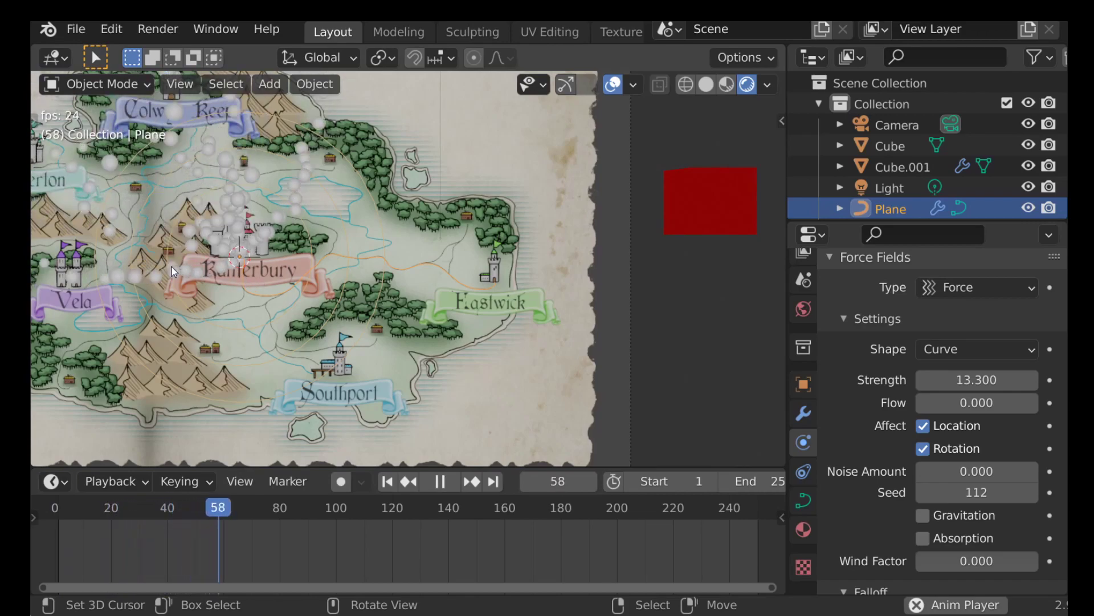
click(439, 481)
click(387, 482)
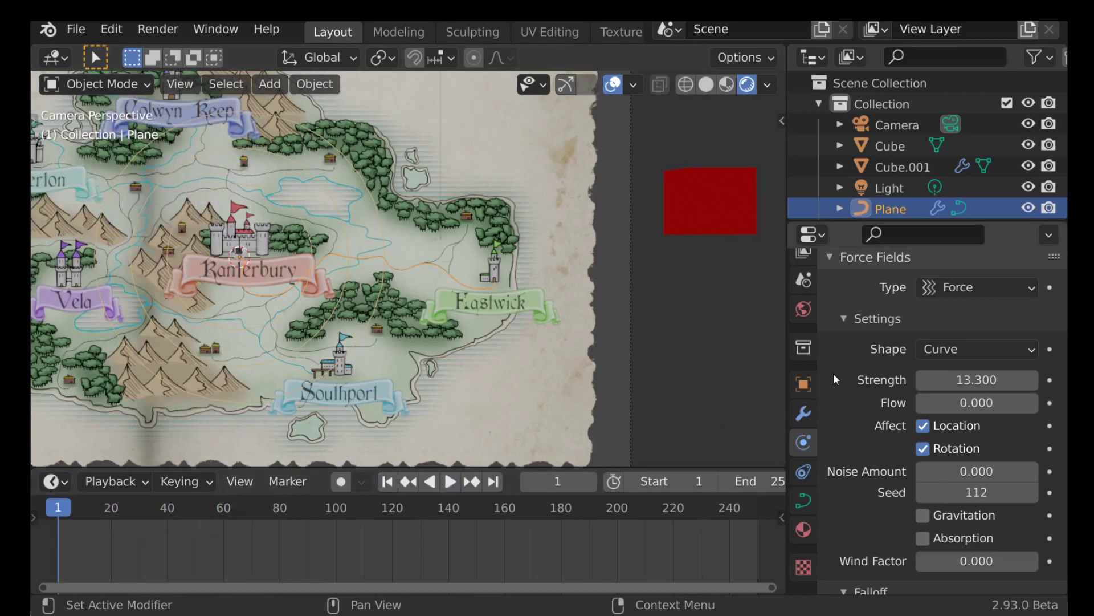
Lower the Strength to -20.2, checking the particle flow, and begin increasing Flow
drag(977, 379, 890, 380)
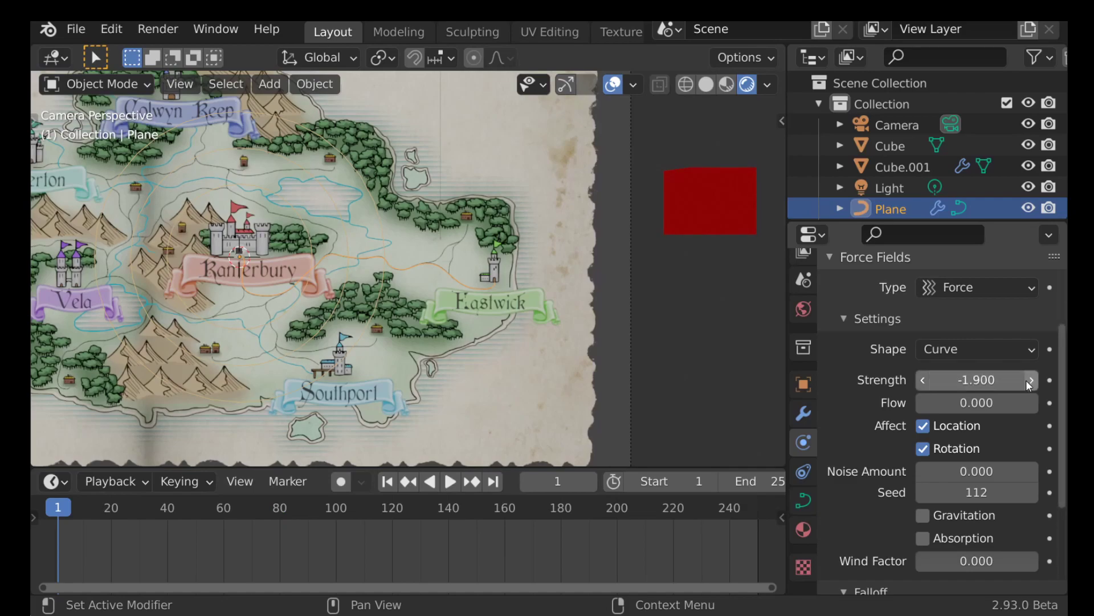
click(450, 482)
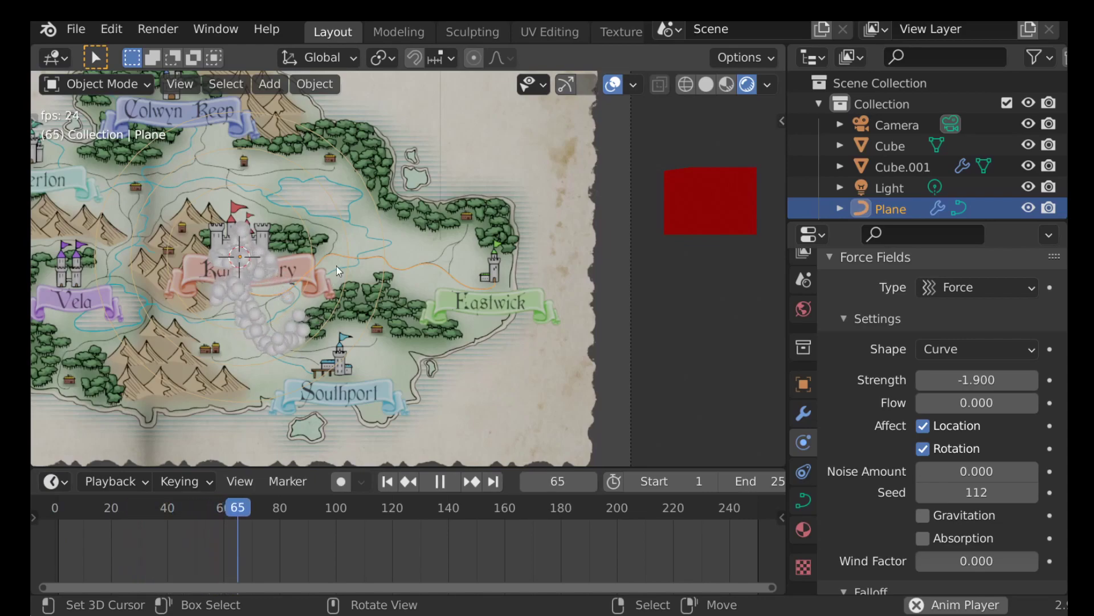
key(Escape)
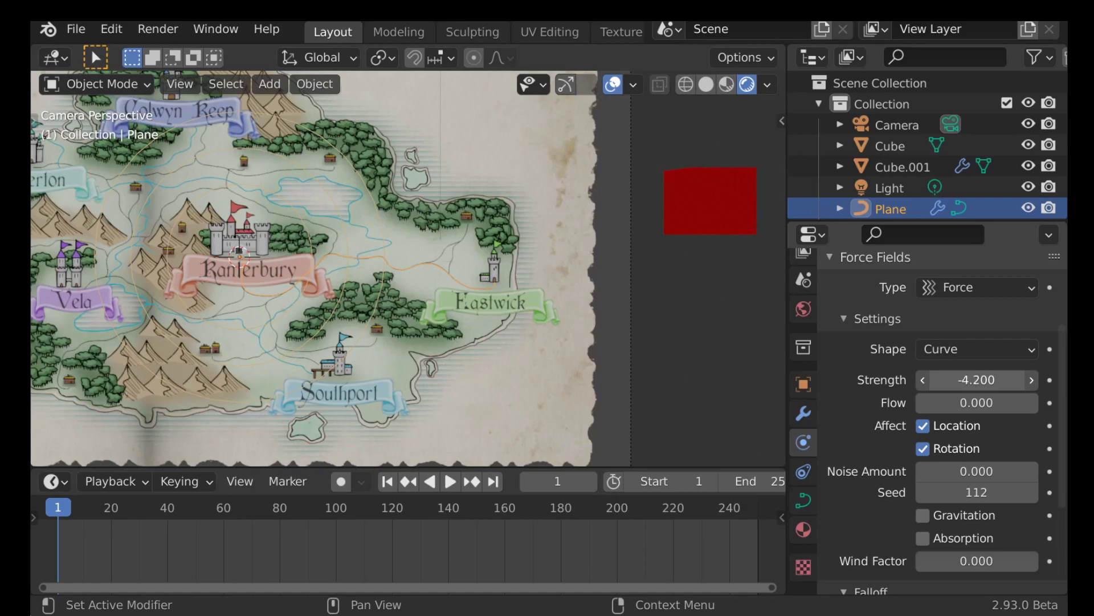
drag(976, 379, 903, 379)
click(451, 481)
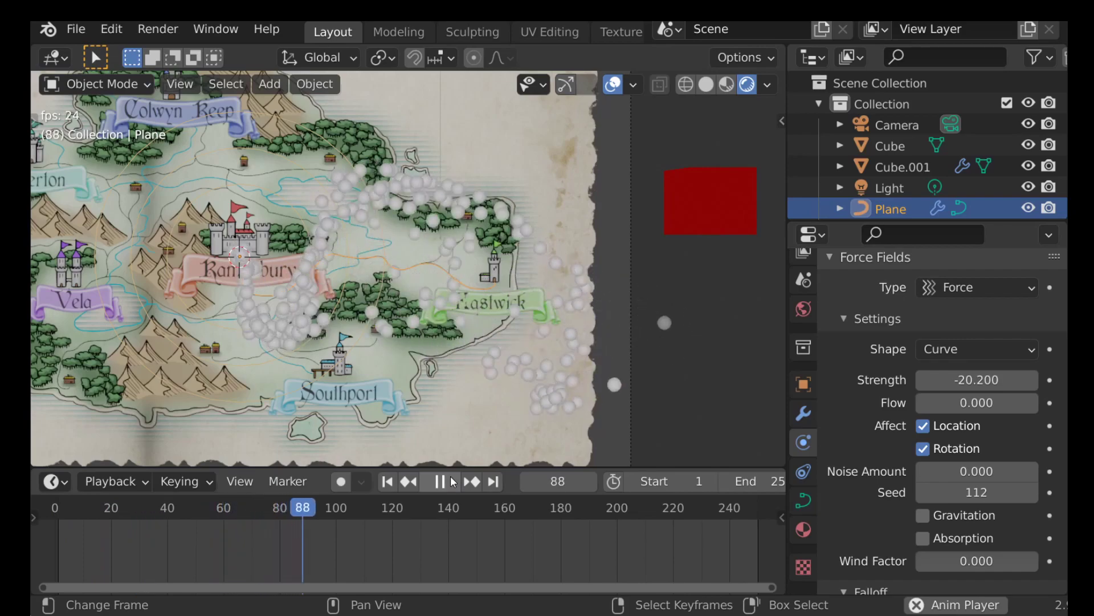
click(450, 482)
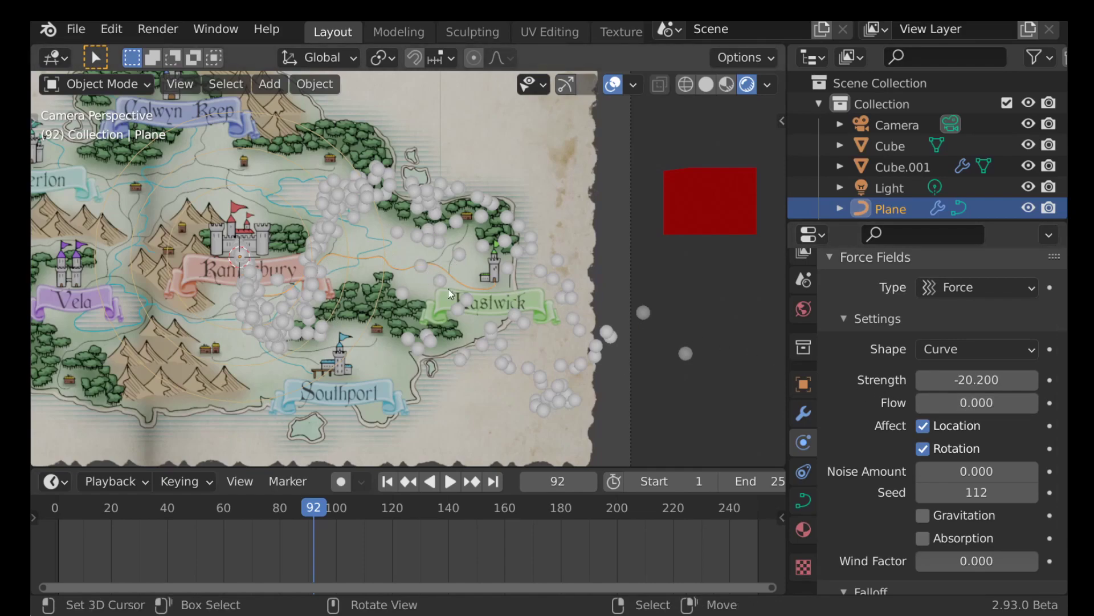
drag(969, 402, 992, 402)
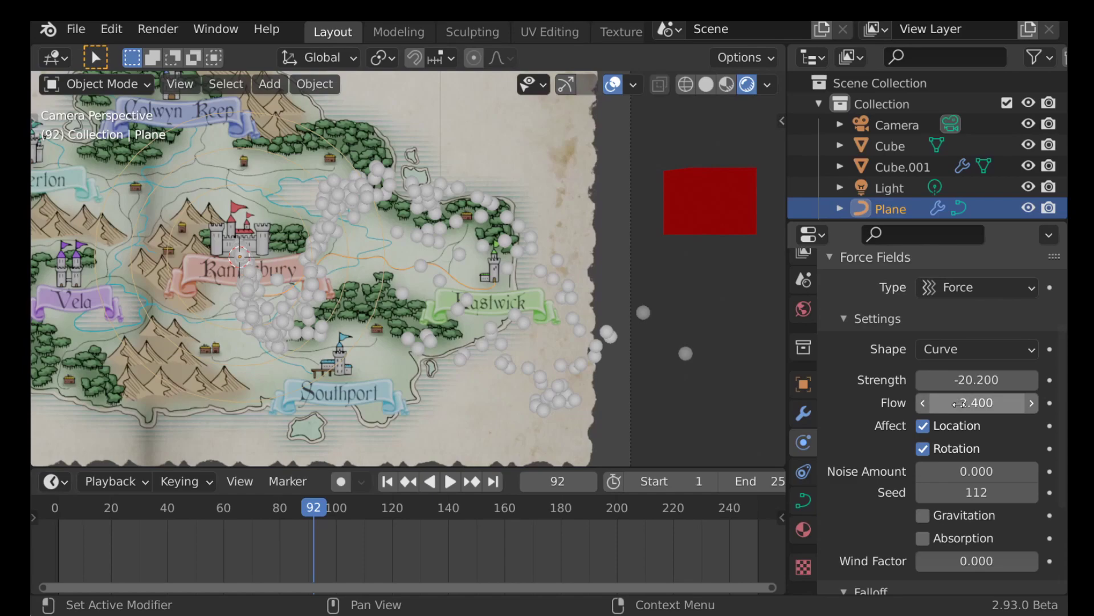
Set Flow to 10 and replay from frame 1 to watch the particle stream
click(387, 482)
key(space)
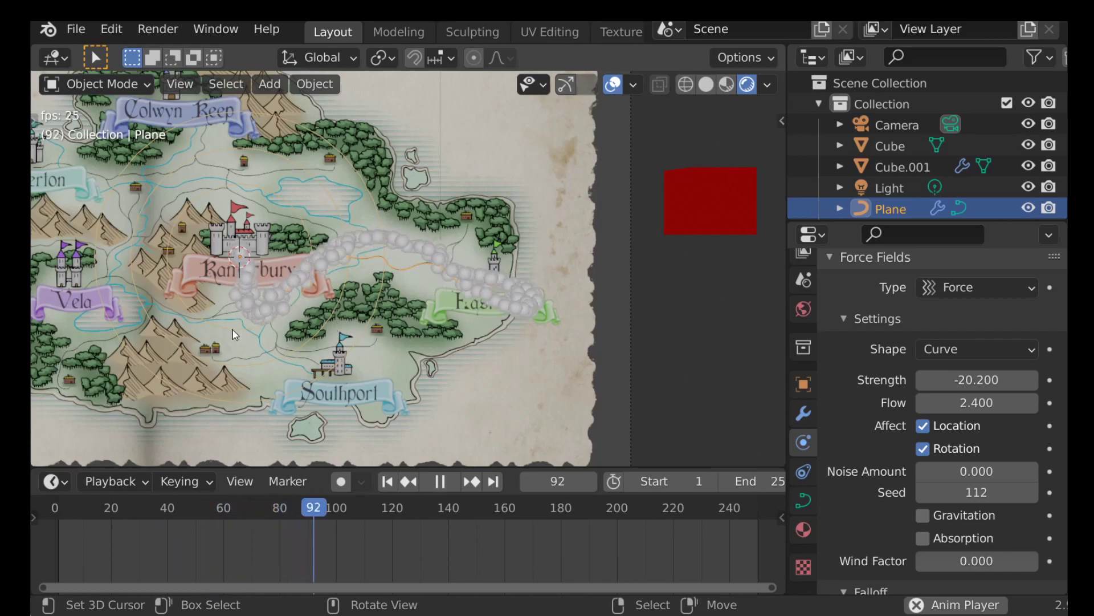
click(330, 508)
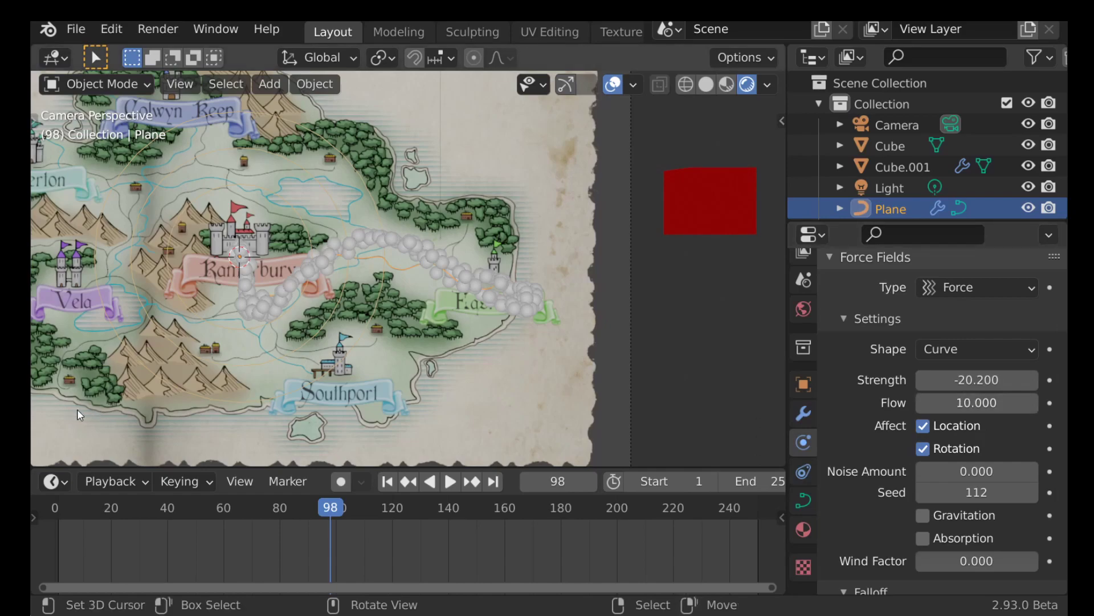
click(386, 482)
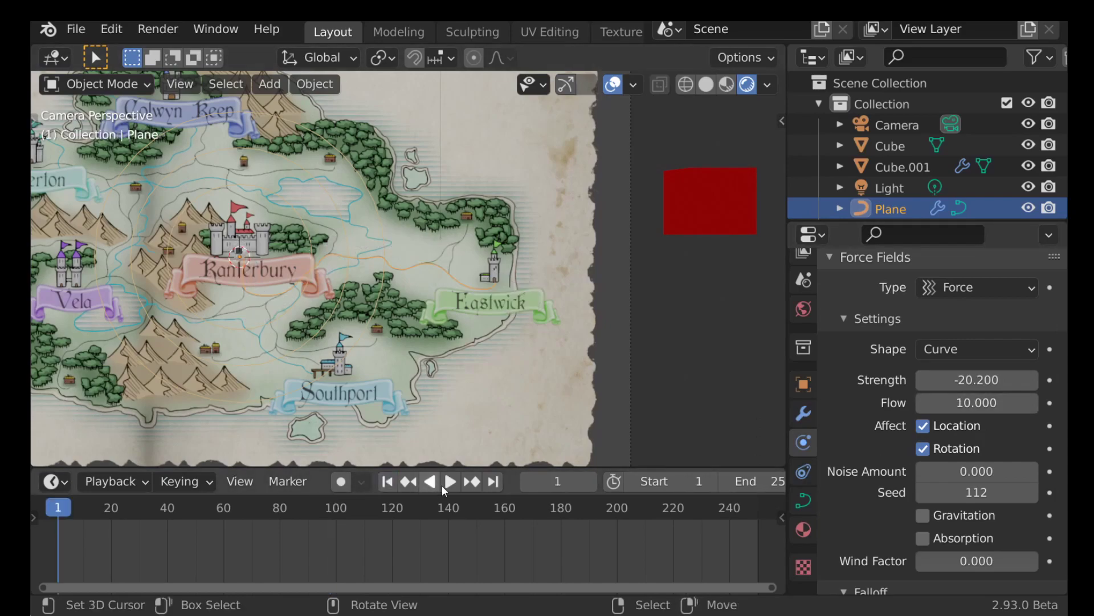
click(450, 483)
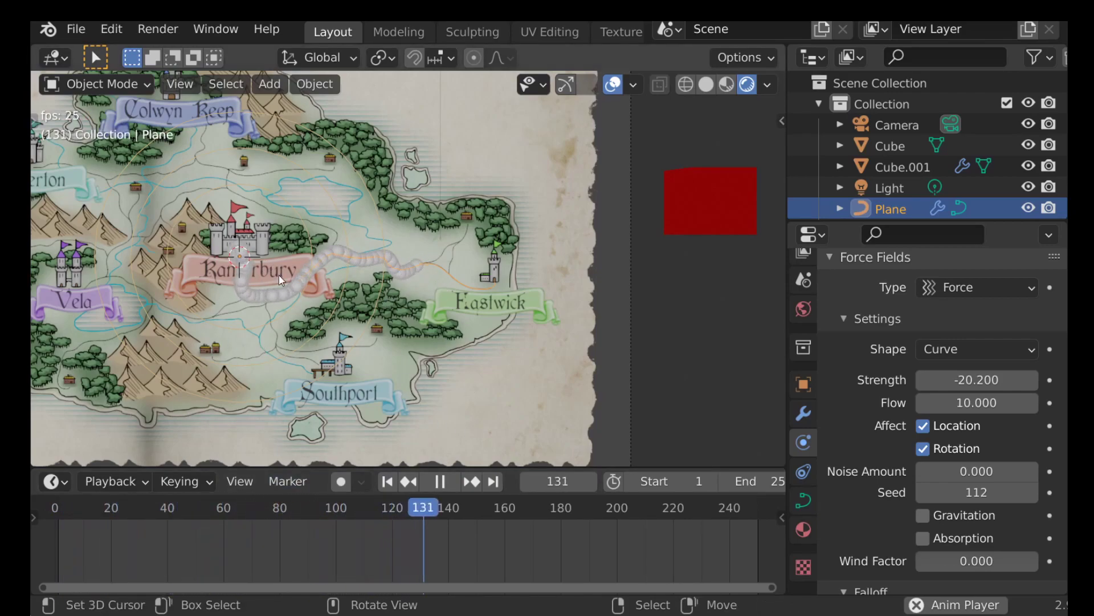
key(space)
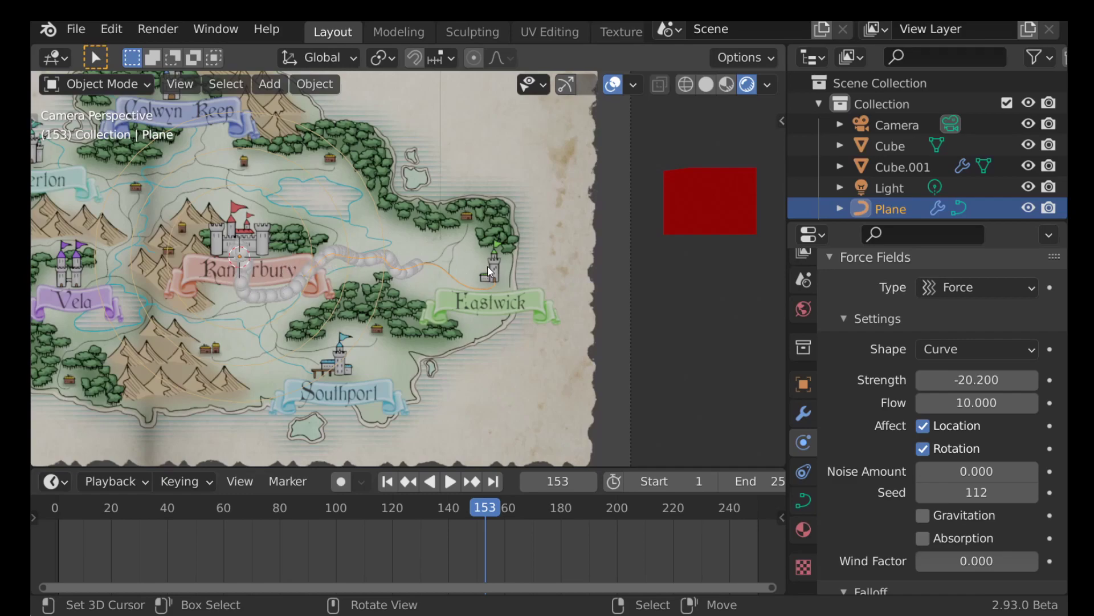
key(Home)
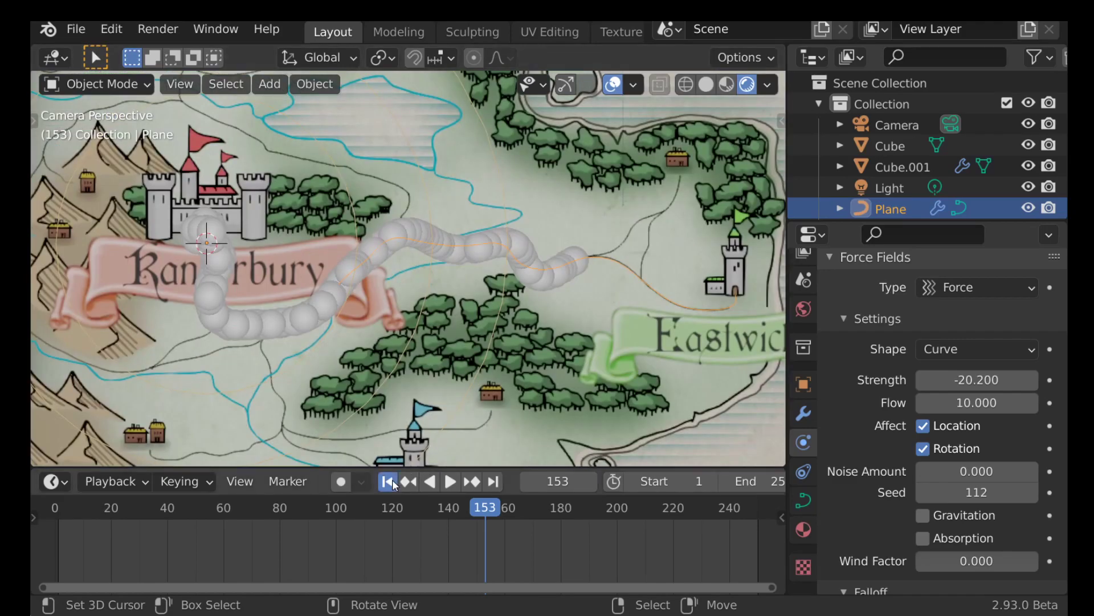
Select Cube.001 and set its emitter to 100 particles ending at frame 18
click(387, 482)
click(207, 233)
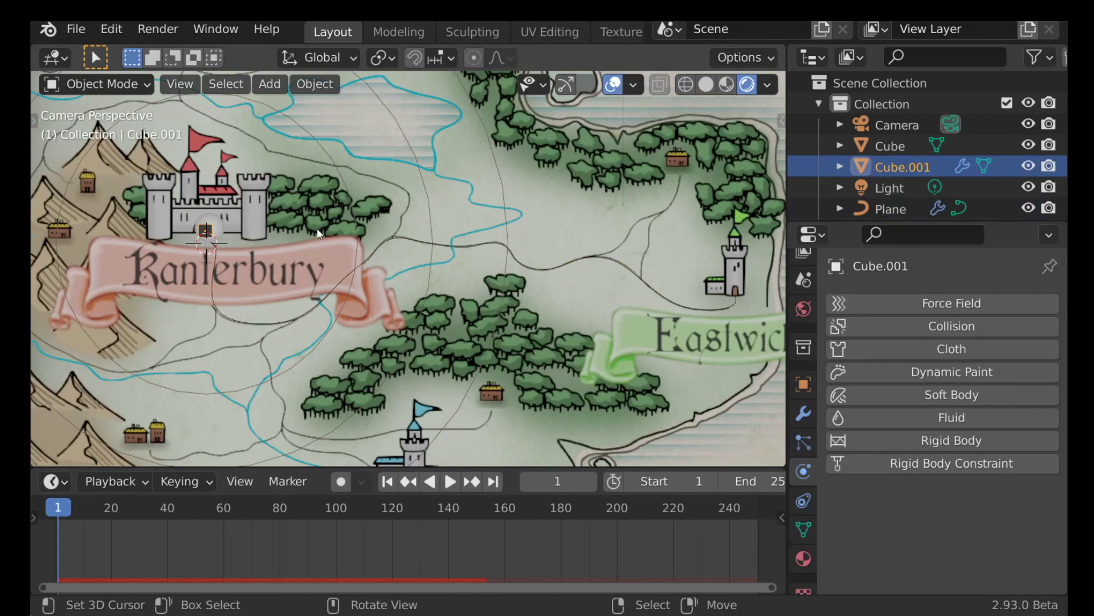
click(803, 443)
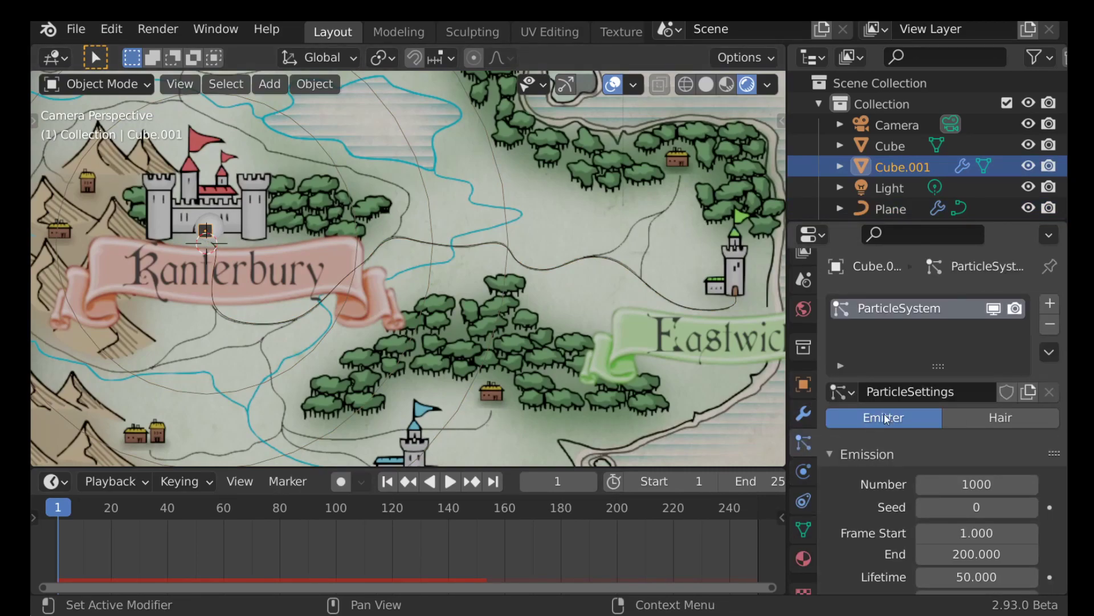
scroll(884, 413, down, 5)
click(988, 340)
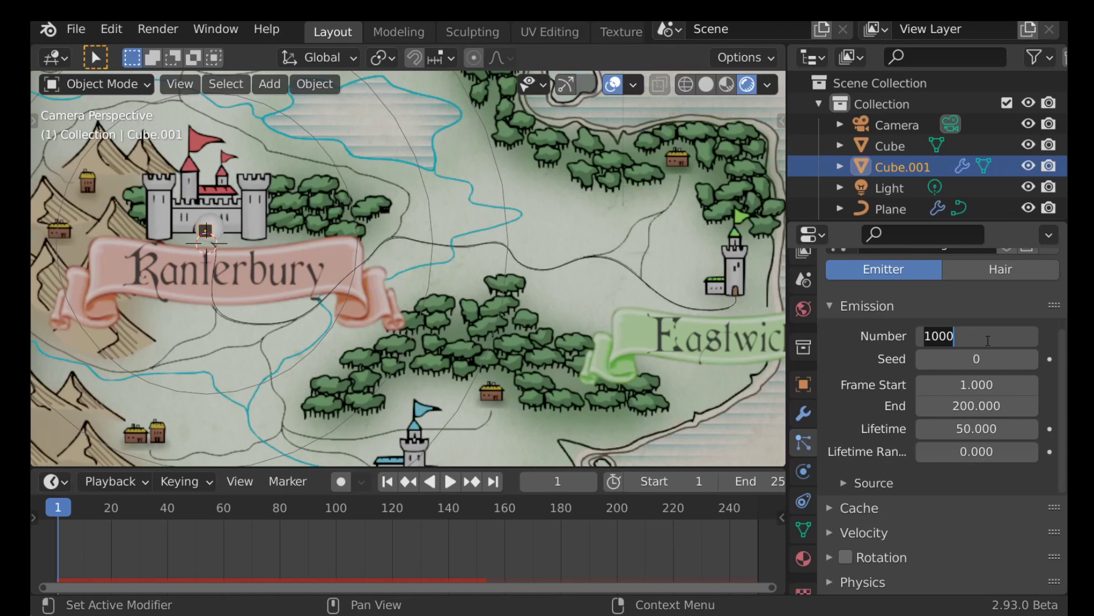
text(10)
key(Return)
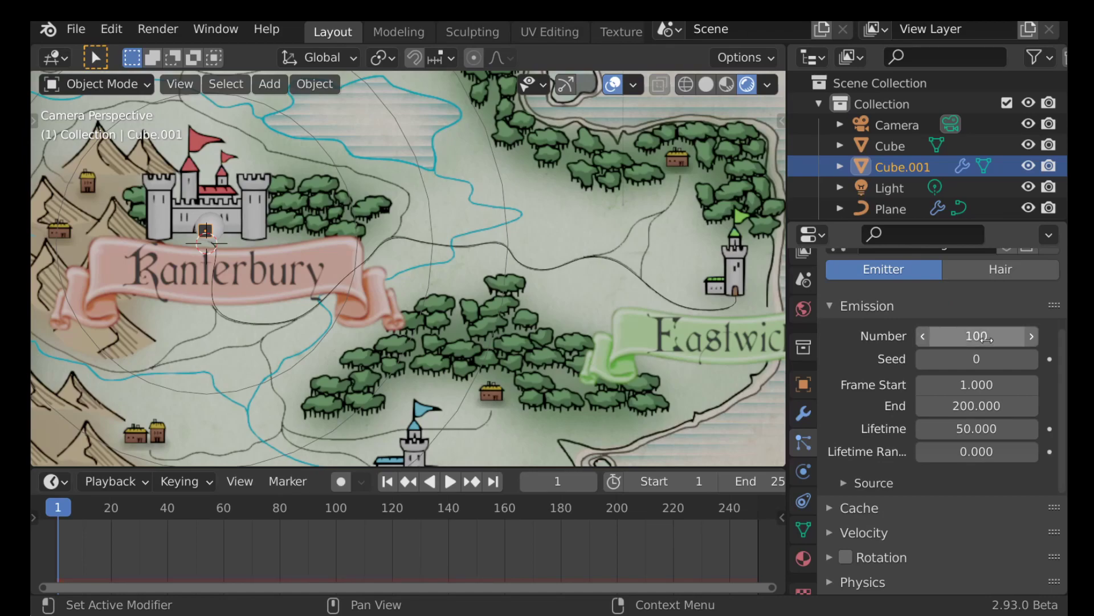
scroll(987, 342, down, 1)
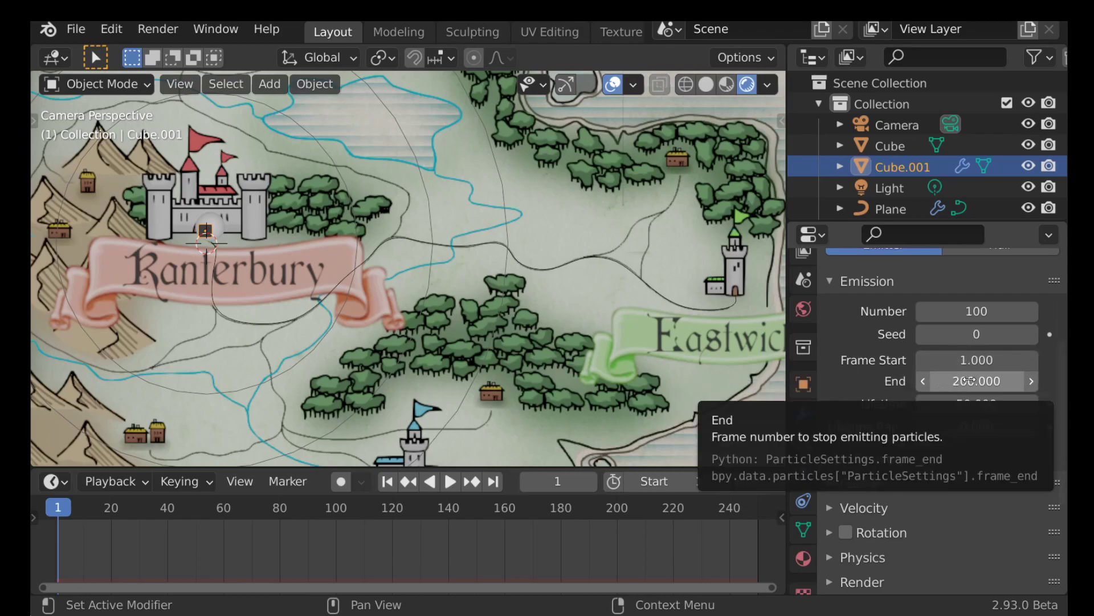
click(970, 381)
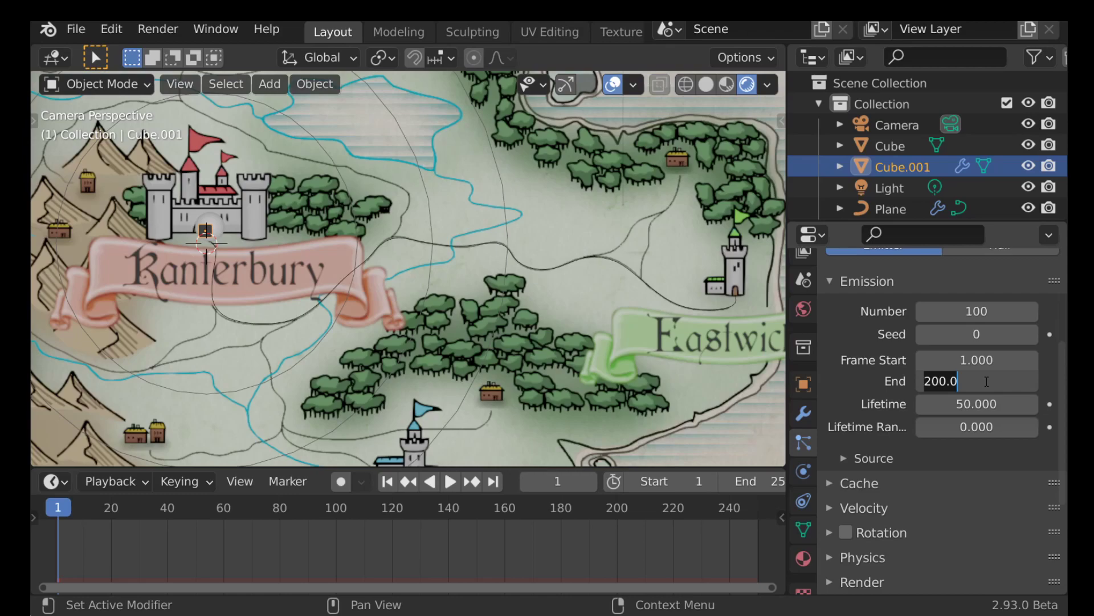
text(18)
key(Return)
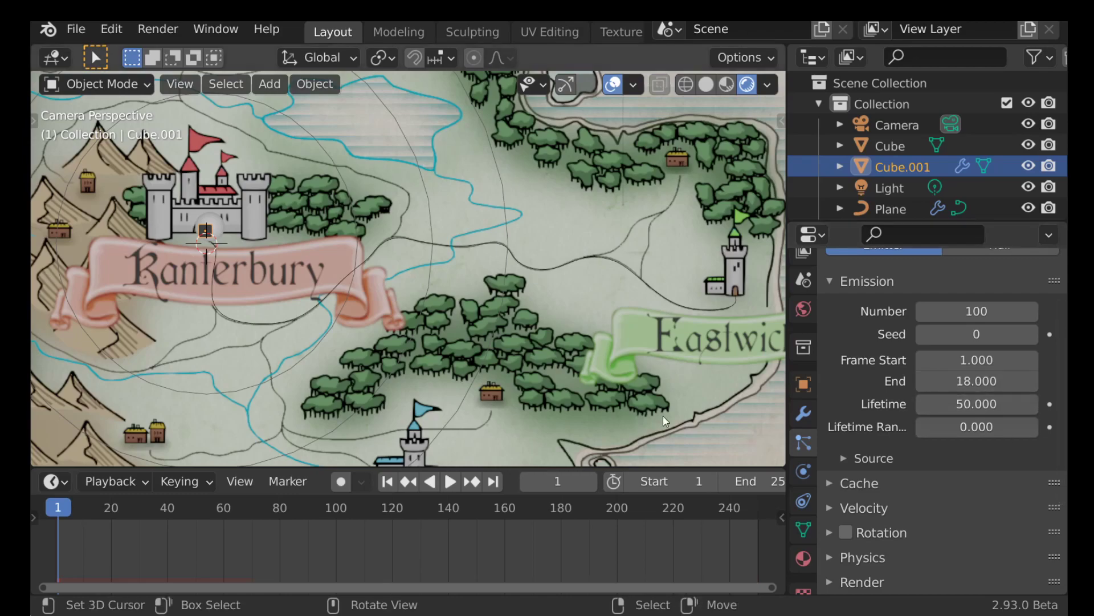
Try a particle Lifetime of 130, then settle on 70 and replay the animation
scroll(512, 339, down, 1)
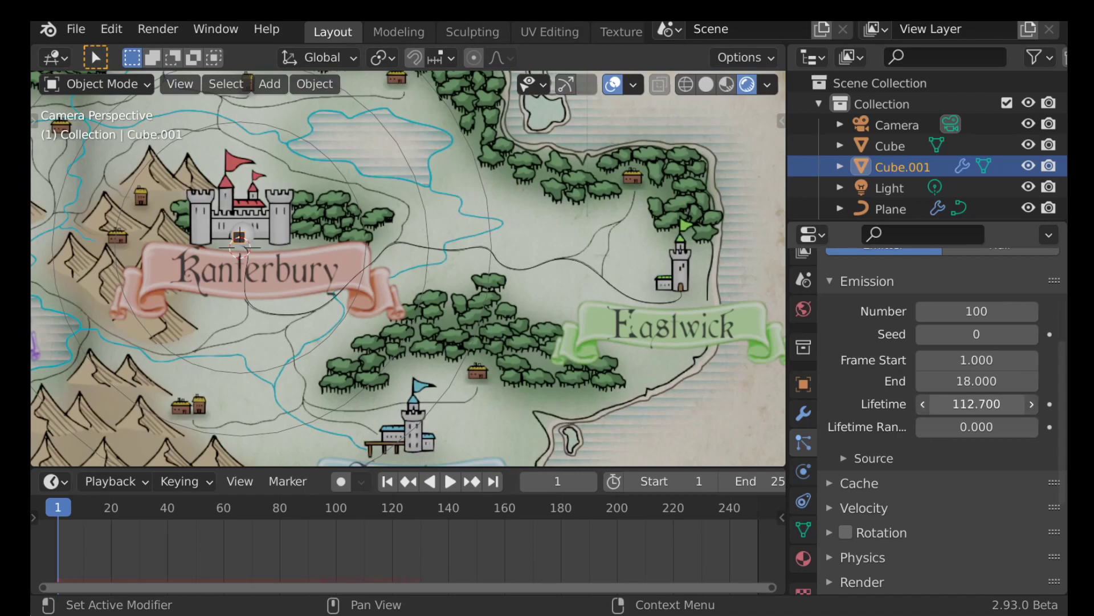
double_click(993, 404)
text(130)
key(Return)
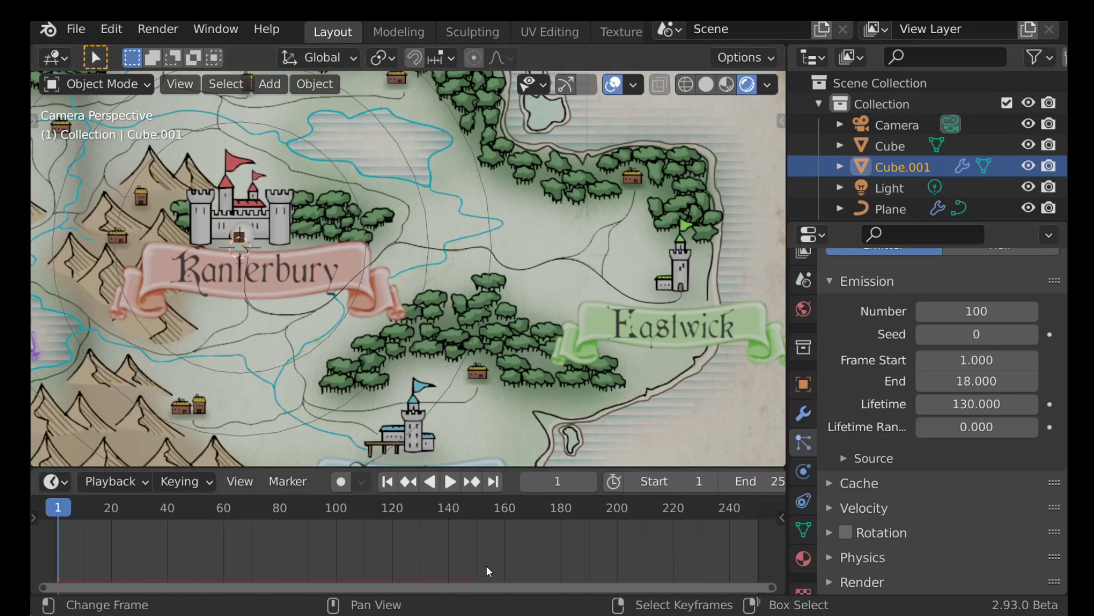
click(454, 485)
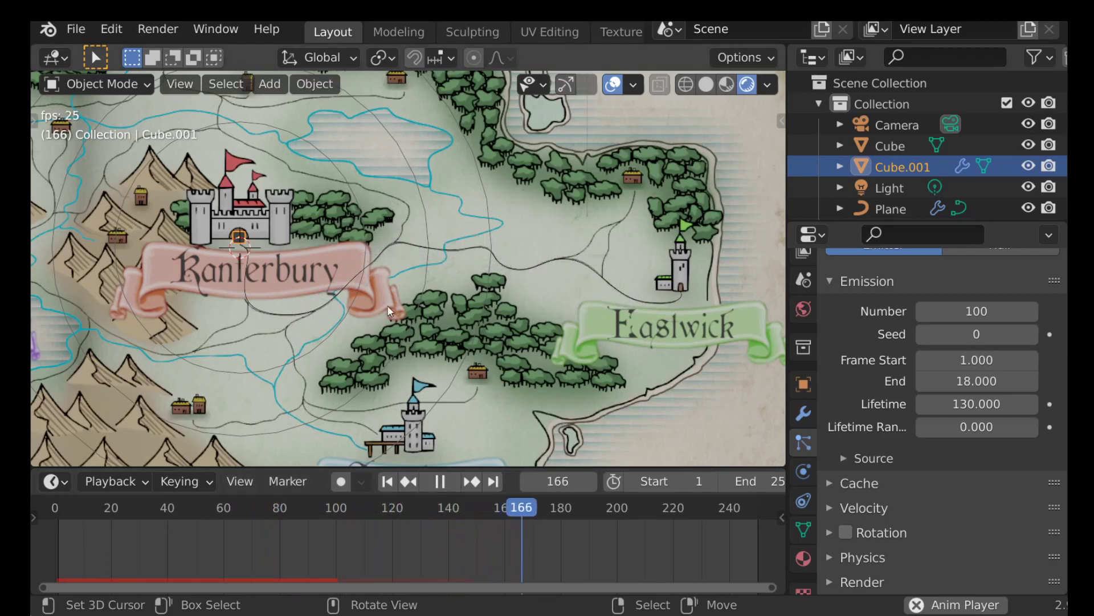
drag(563, 560, 254, 566)
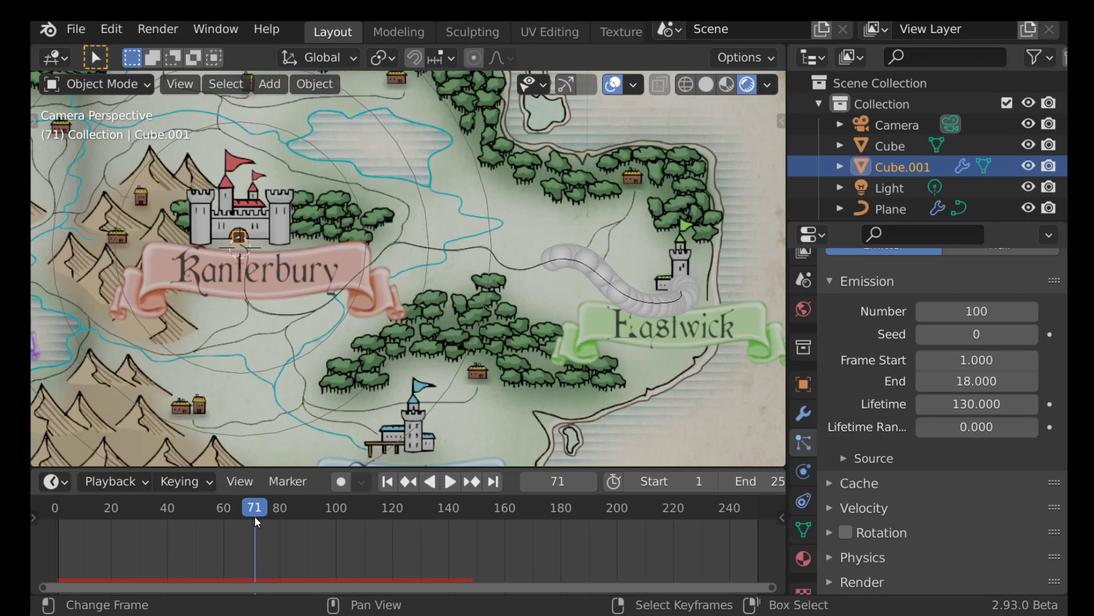
click(965, 404)
text(70)
key(Return)
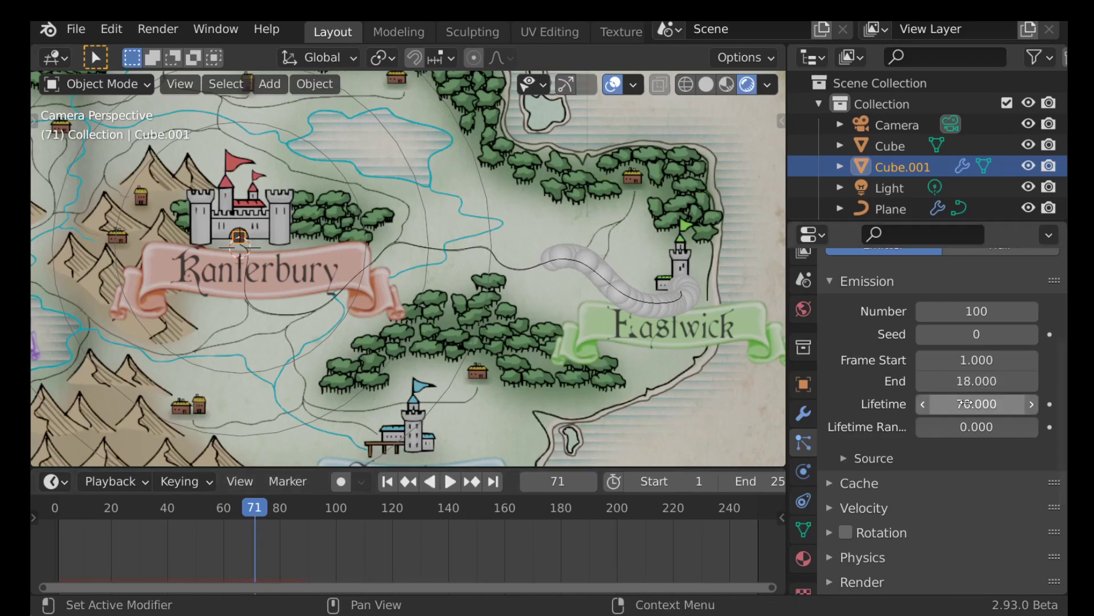
click(387, 482)
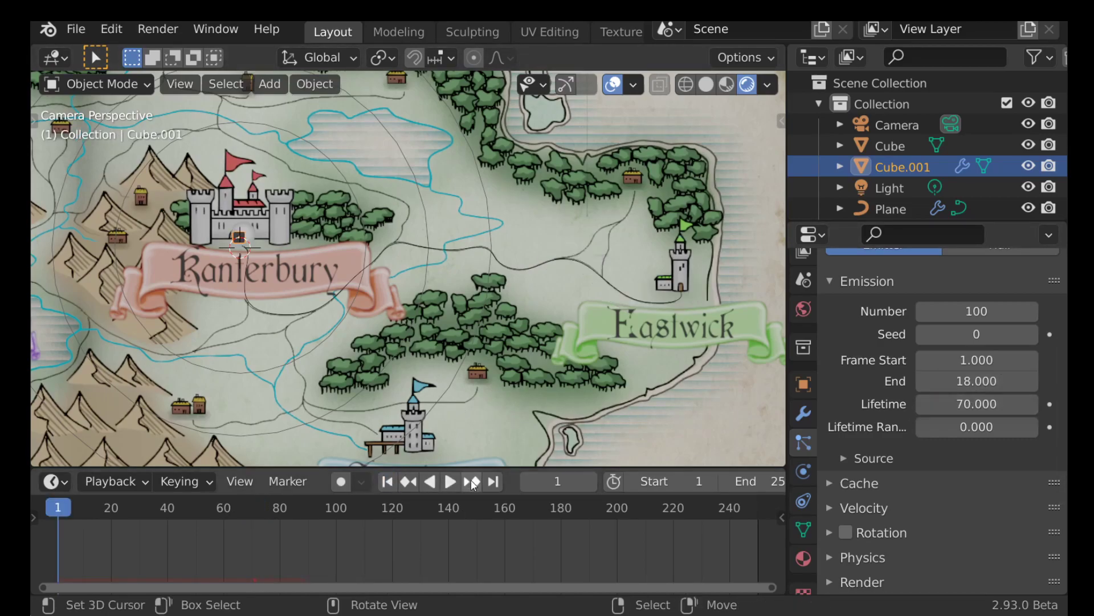
click(450, 481)
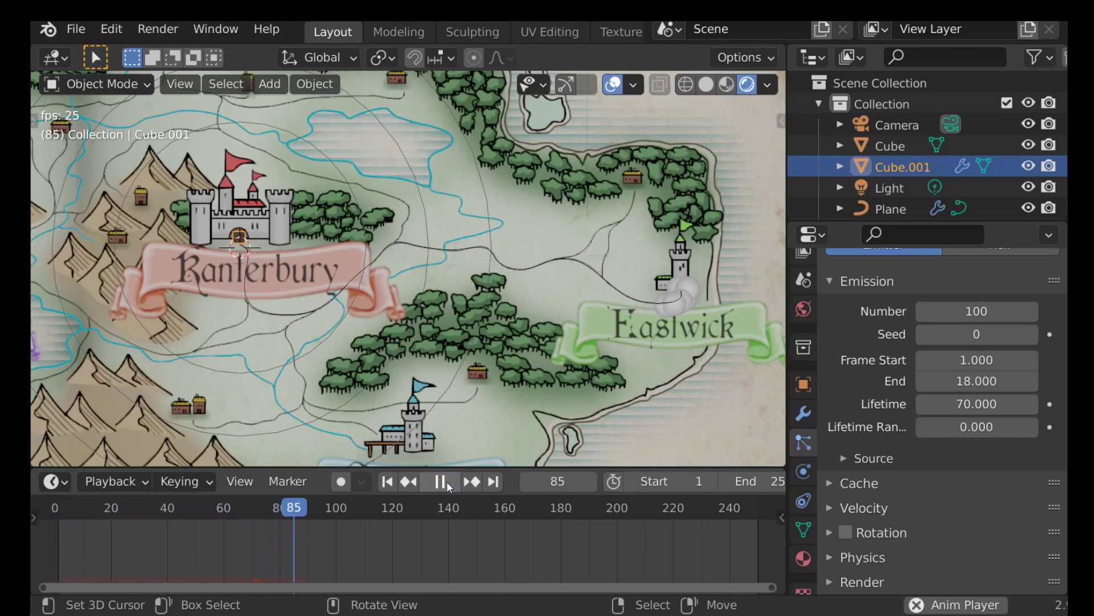
key(space)
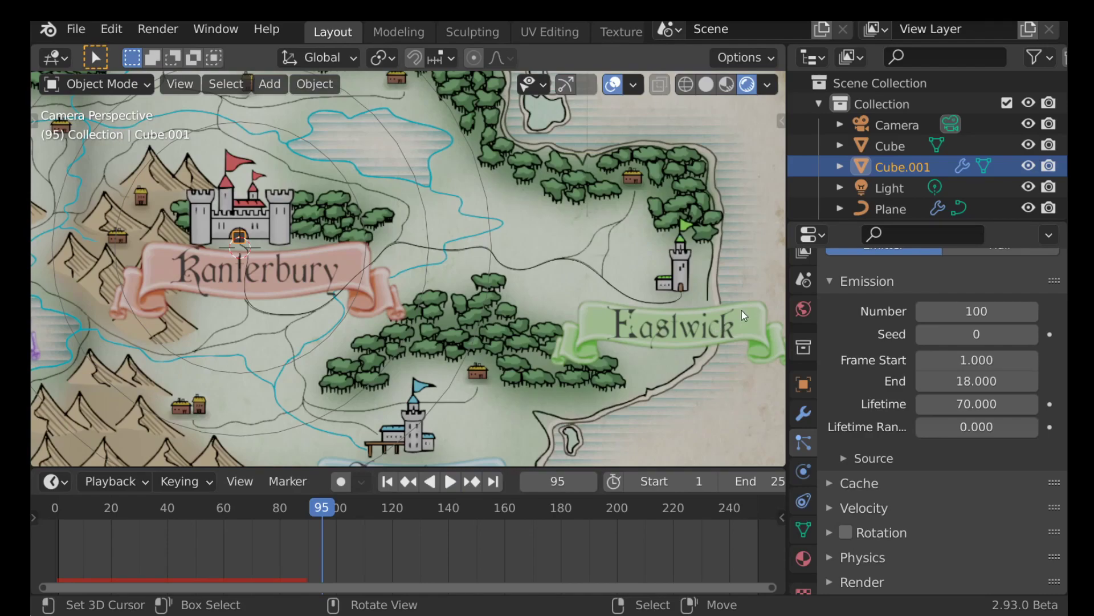
Switch the particle Render As type to Object
scroll(841, 352, down, 5)
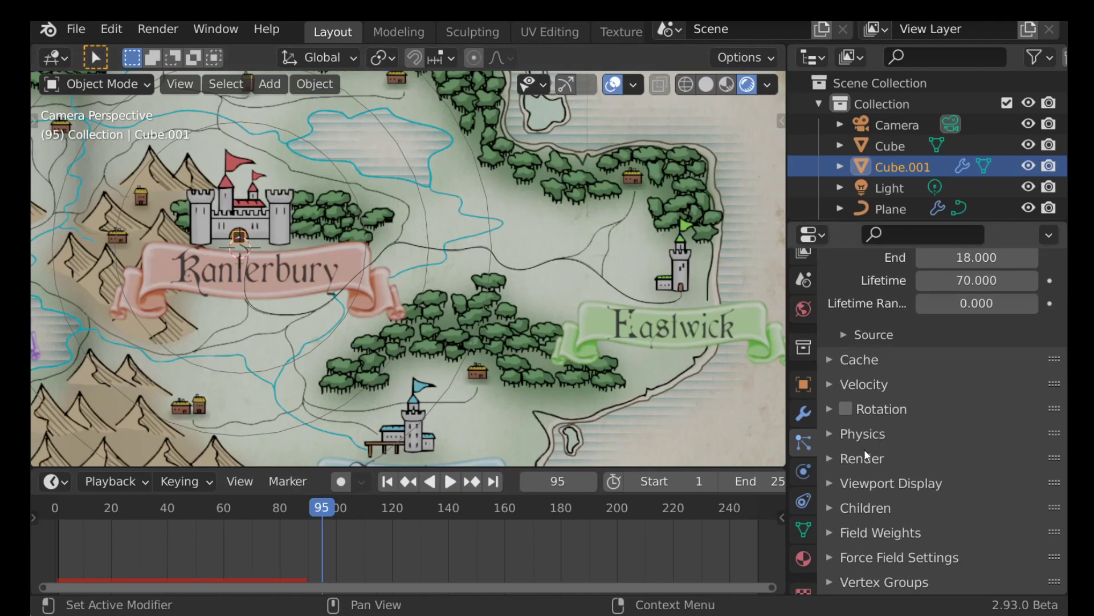
click(848, 459)
scroll(849, 457, down, 4)
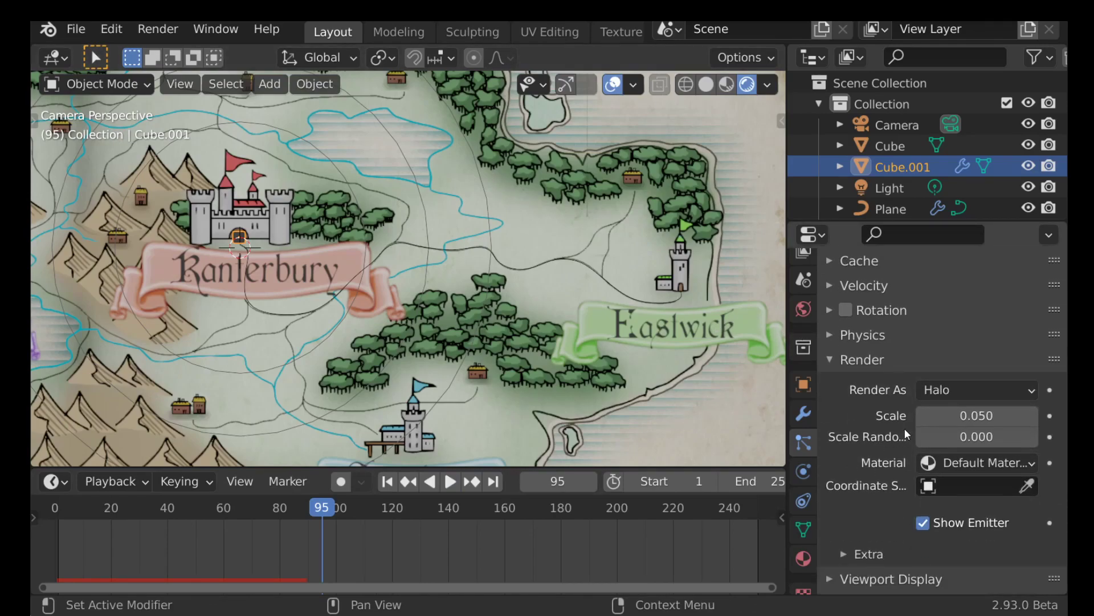
click(955, 383)
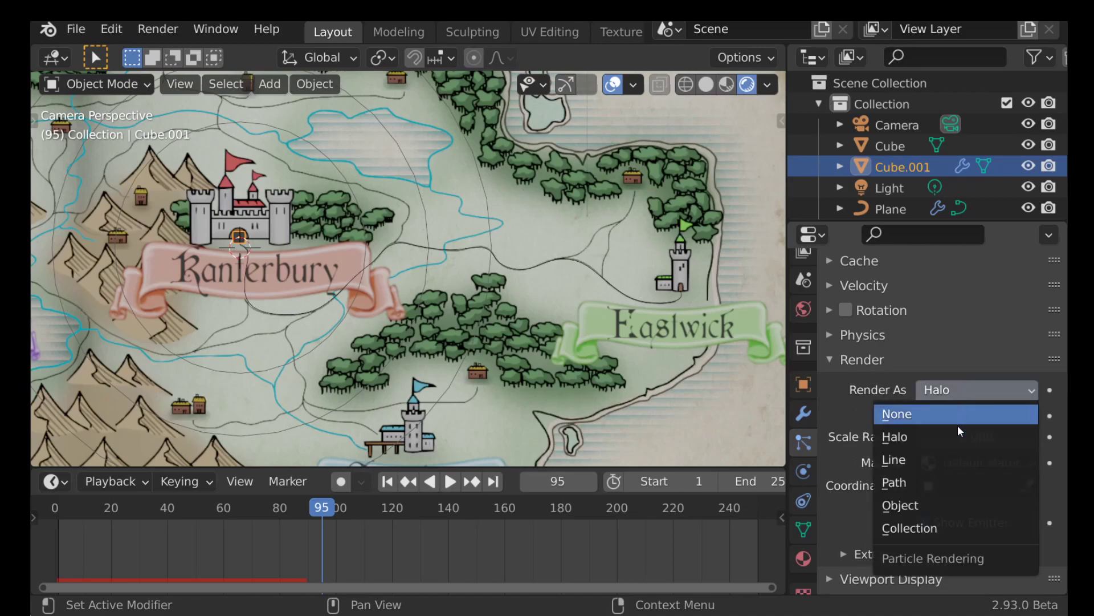
click(908, 502)
Use the red Cube as the instance object and preview the animation
scroll(872, 402, down, 4)
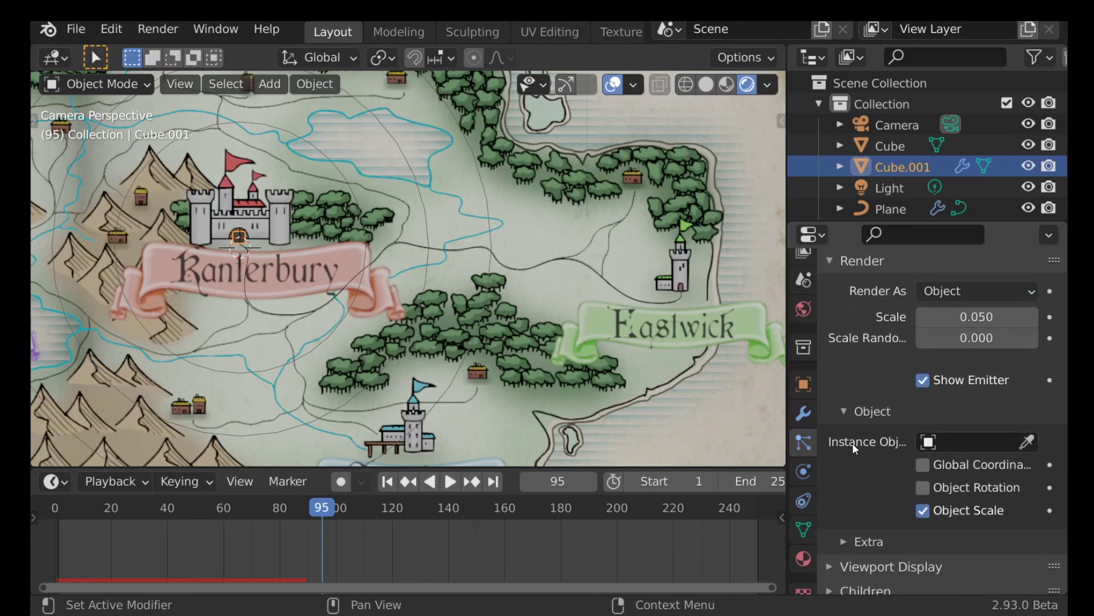
click(963, 441)
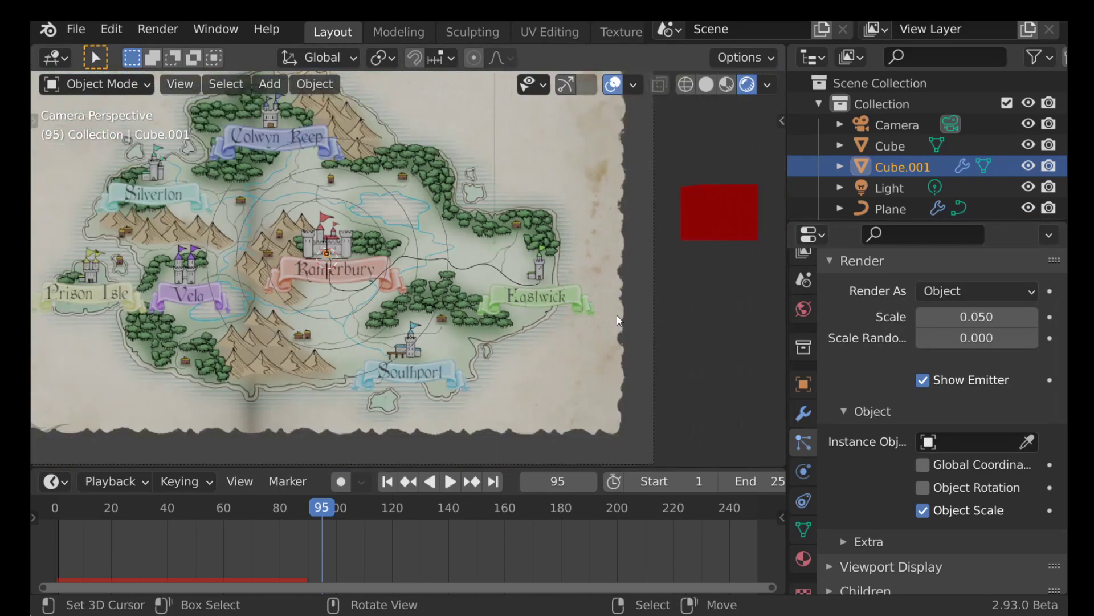
click(1026, 443)
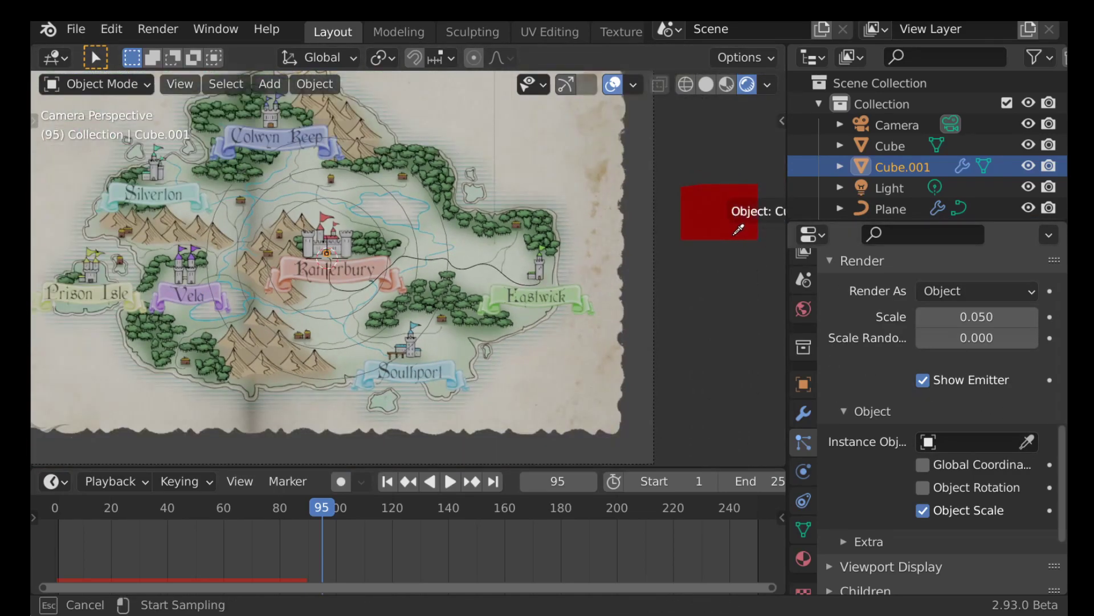
click(701, 208)
key(shift+Left)
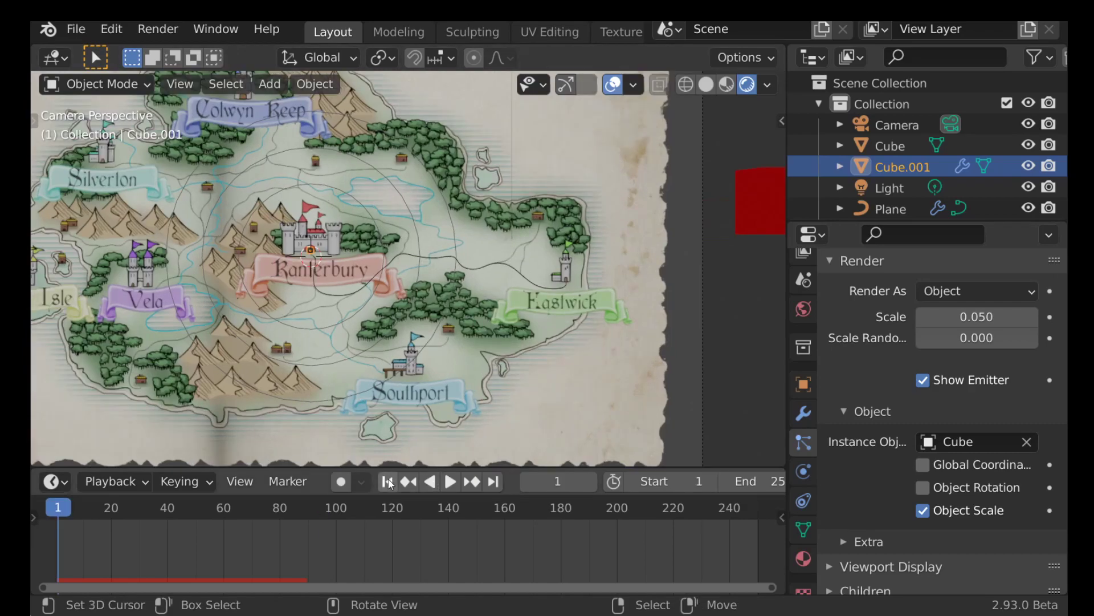
click(451, 481)
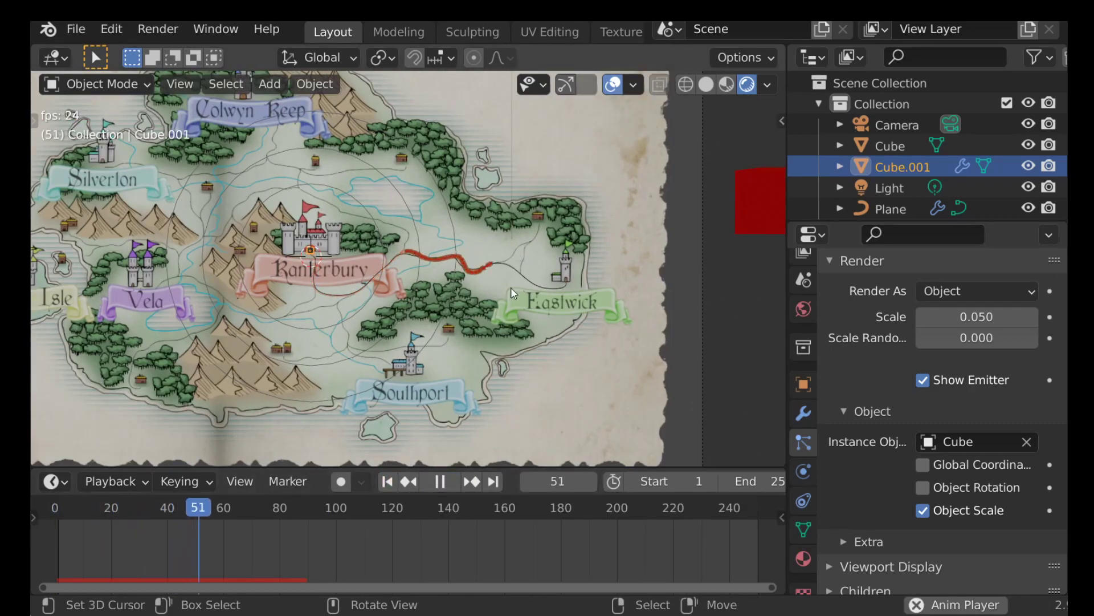
click(445, 482)
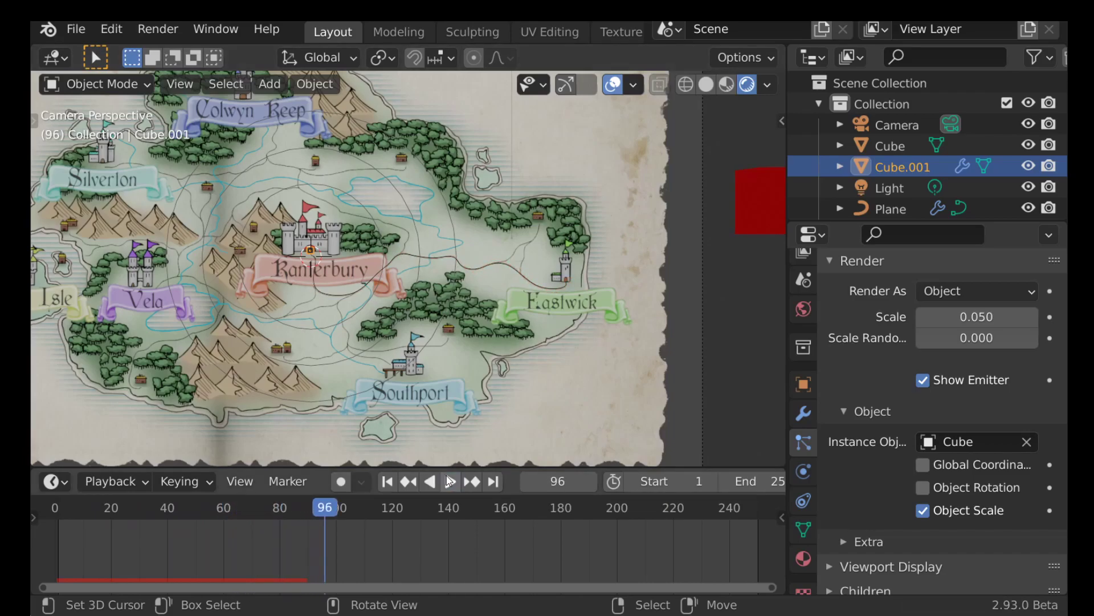
Bake Cube.001's particle cache and scrub to frame 51 to check the red cube trail
scroll(325, 291, up, 3)
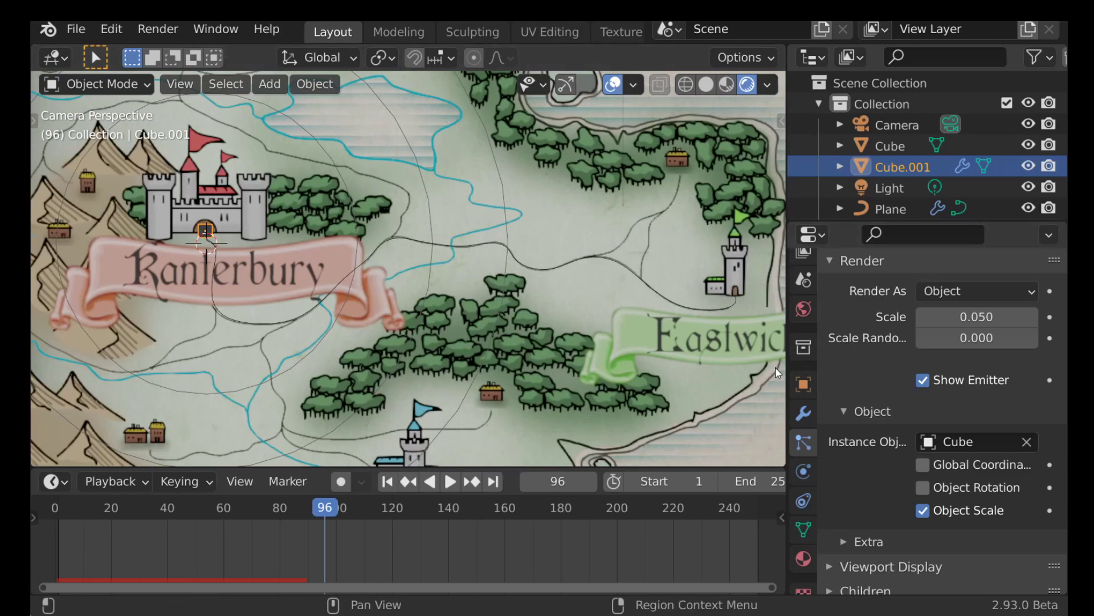
scroll(865, 470, down, 2)
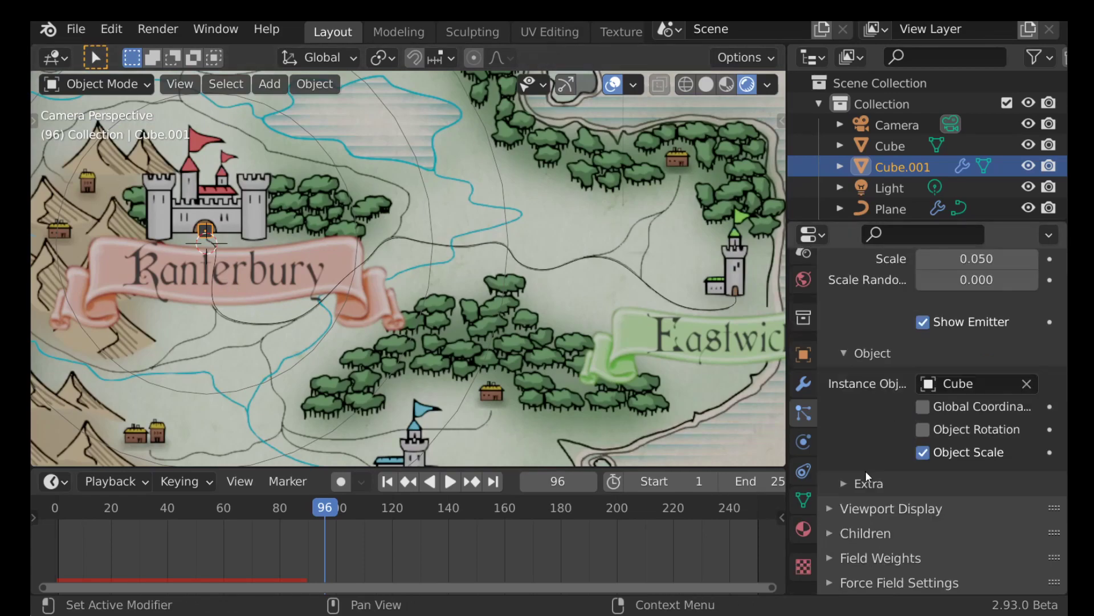
scroll(865, 472, up, 8)
scroll(864, 472, up, 1)
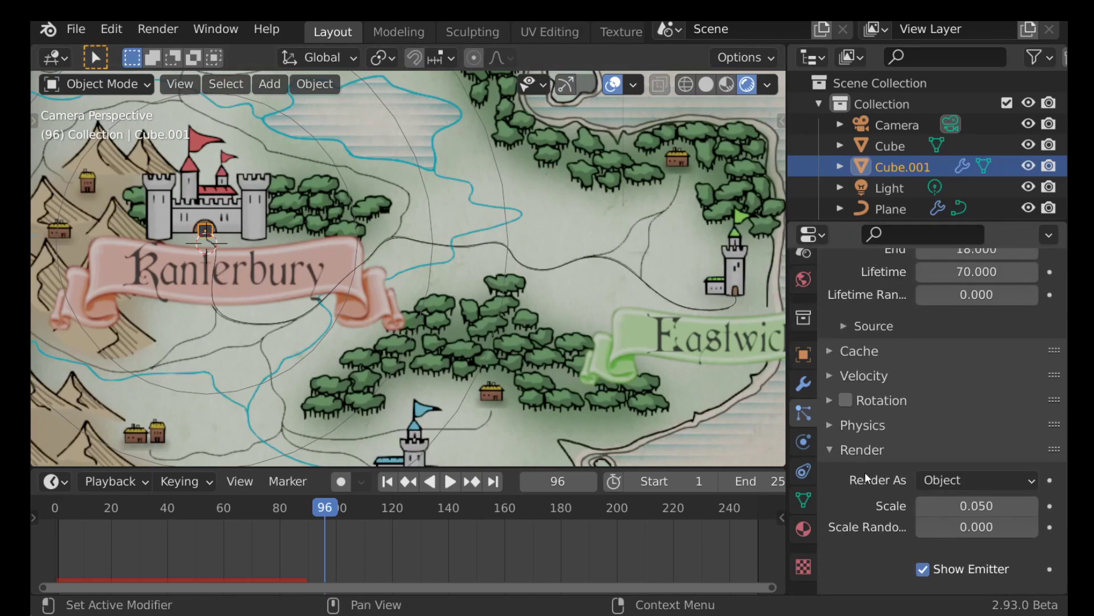
click(861, 350)
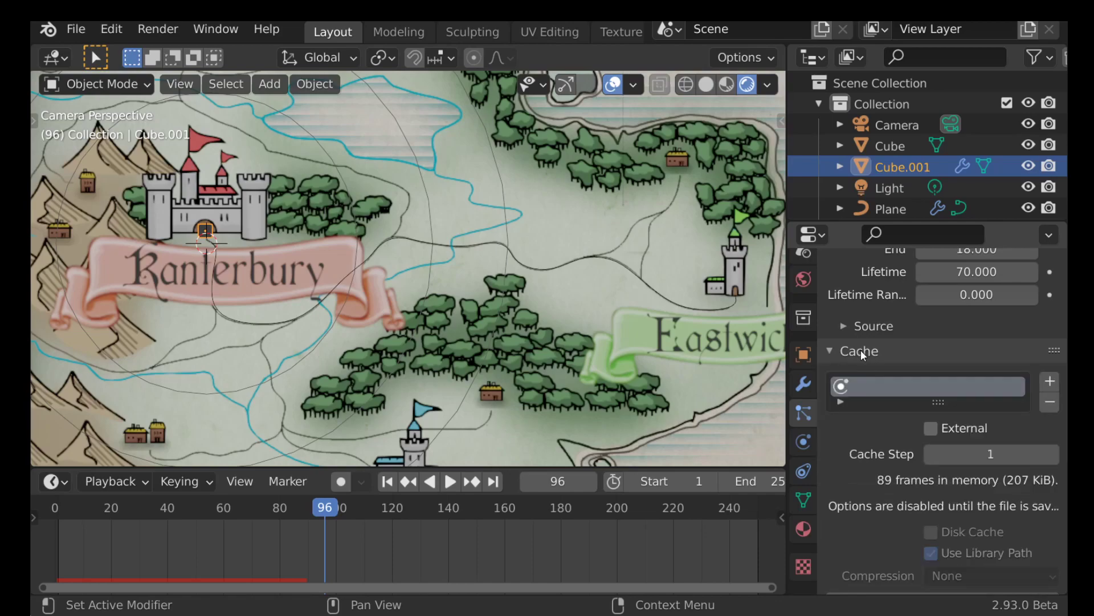
scroll(861, 350, down, 6)
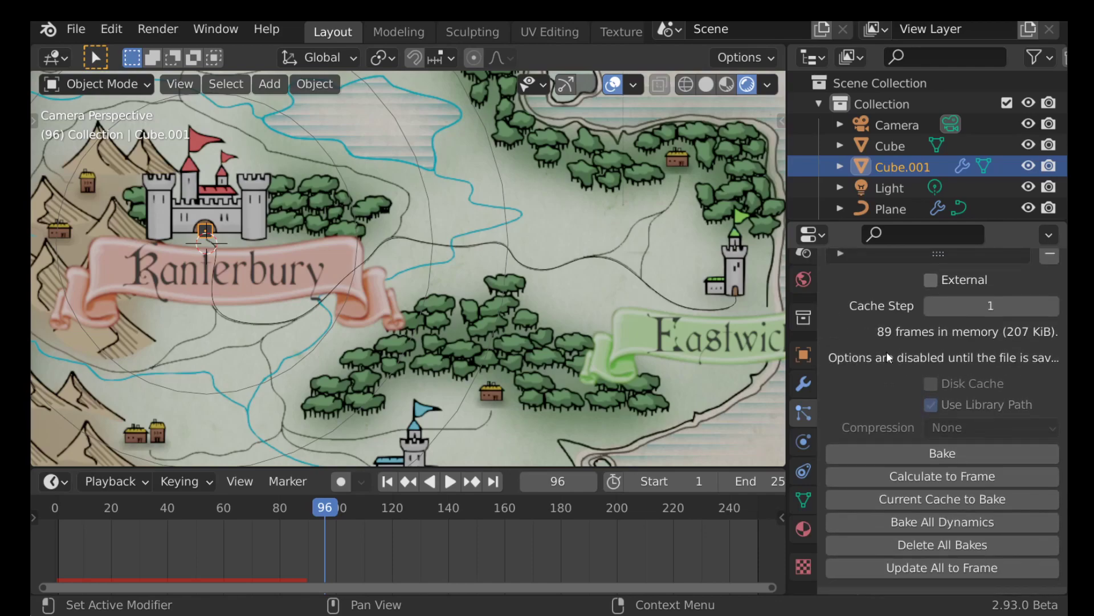
click(936, 448)
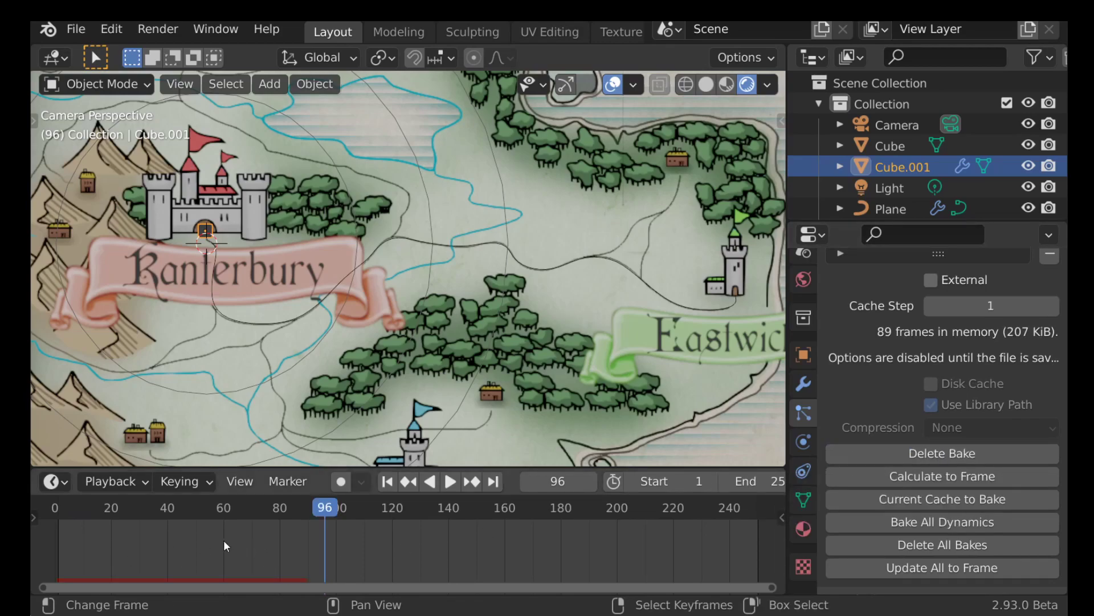
drag(224, 541, 200, 564)
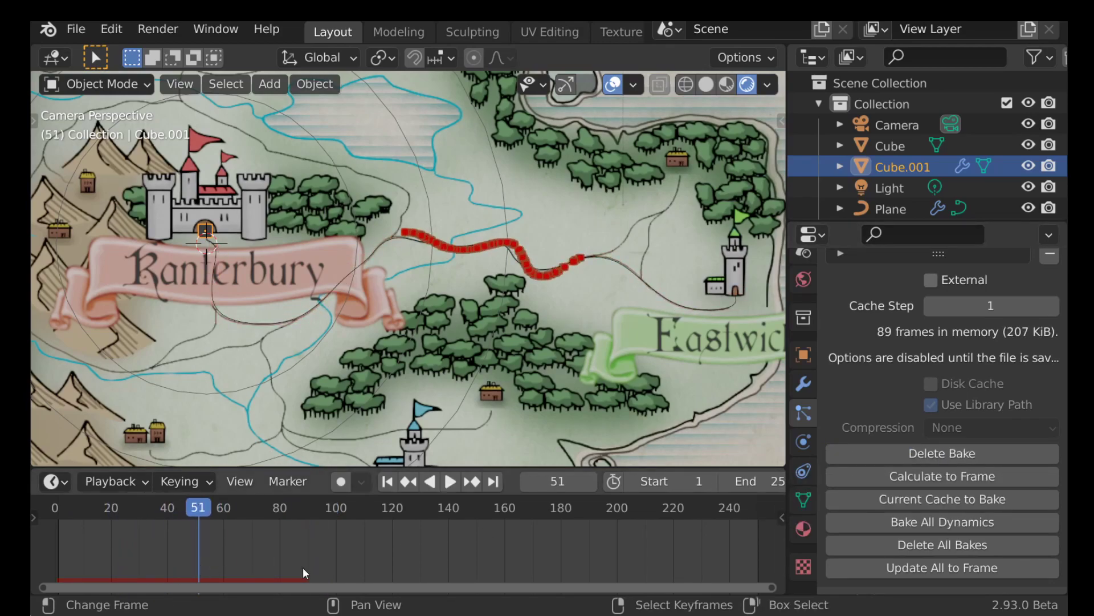
scroll(301, 560, down, 1)
scroll(324, 344, down, 5)
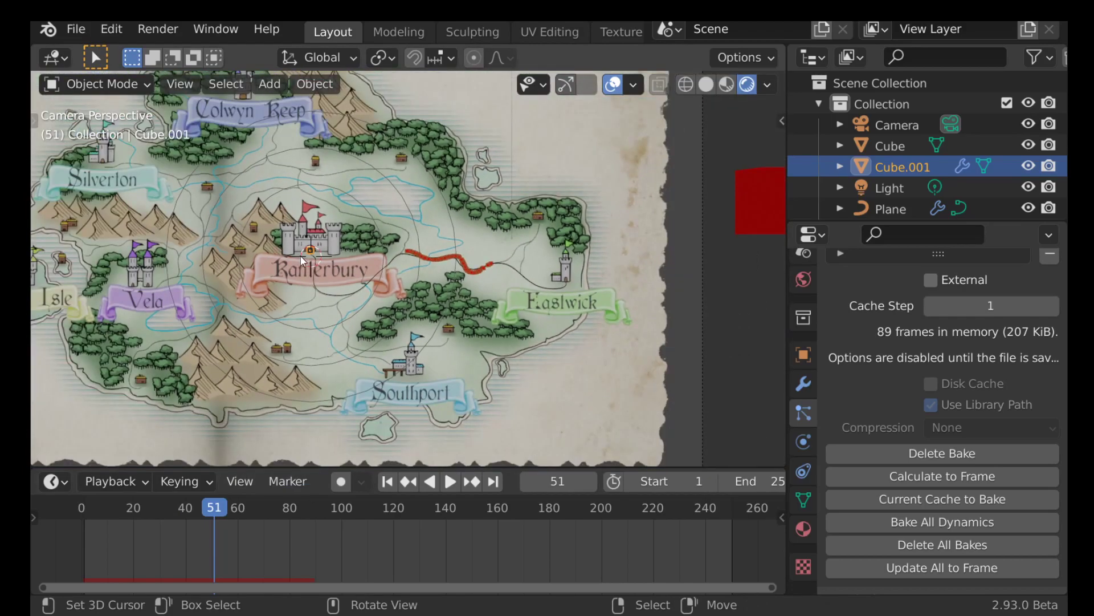
Move the emitter cube Cube.001 and the spiral guide curve off the map
key(g)
click(717, 289)
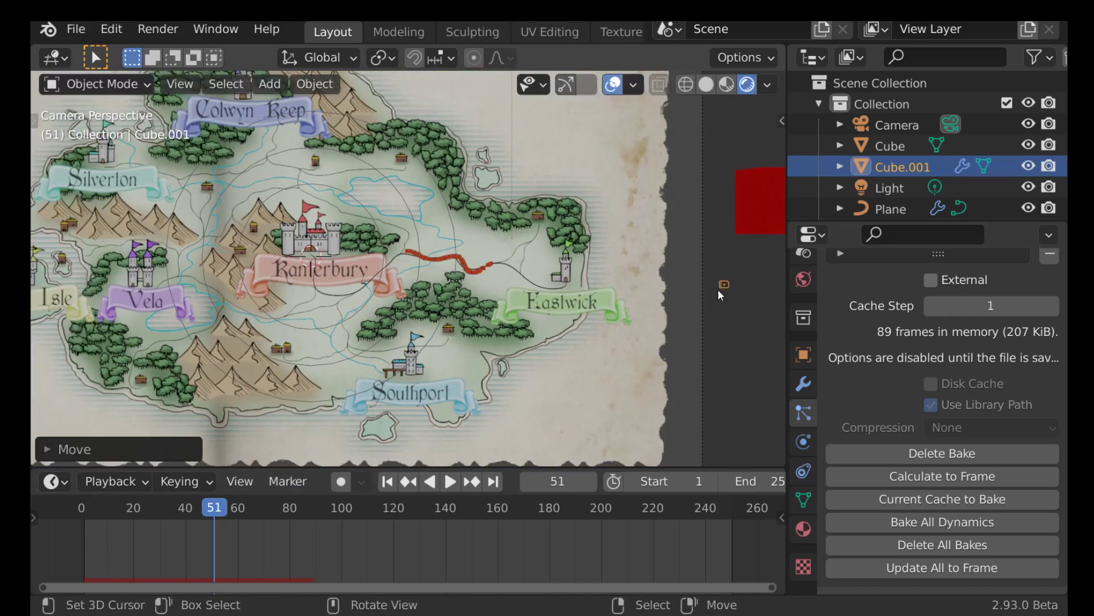
click(215, 200)
key(g)
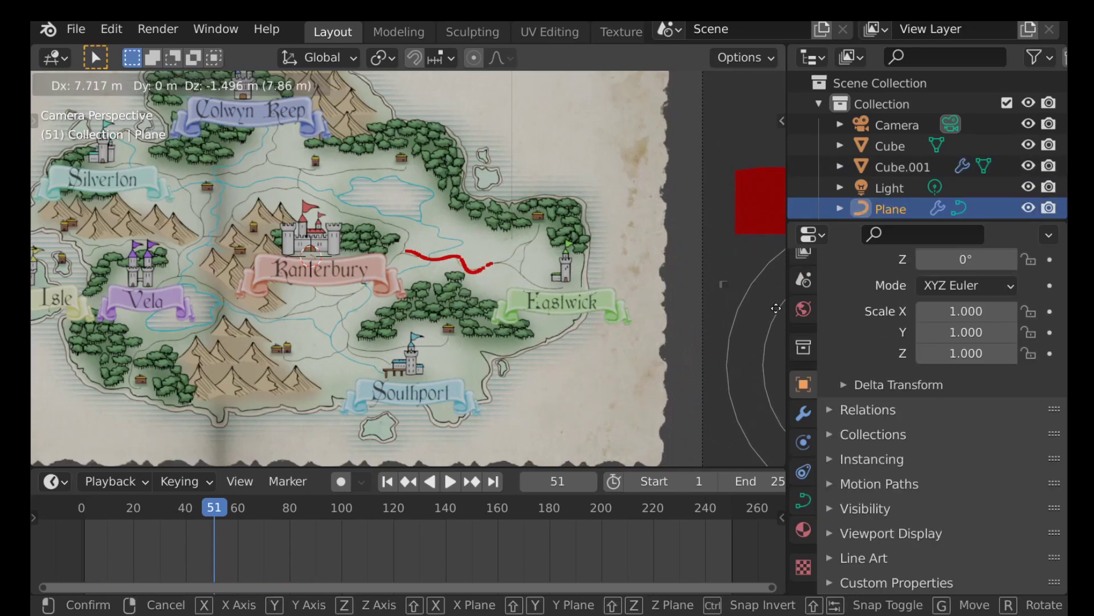
click(746, 302)
Test-render frame 55 to check the red particle trail, then return to the 3D view
key(shift+ctrl+space)
drag(153, 587, 224, 590)
key(F12)
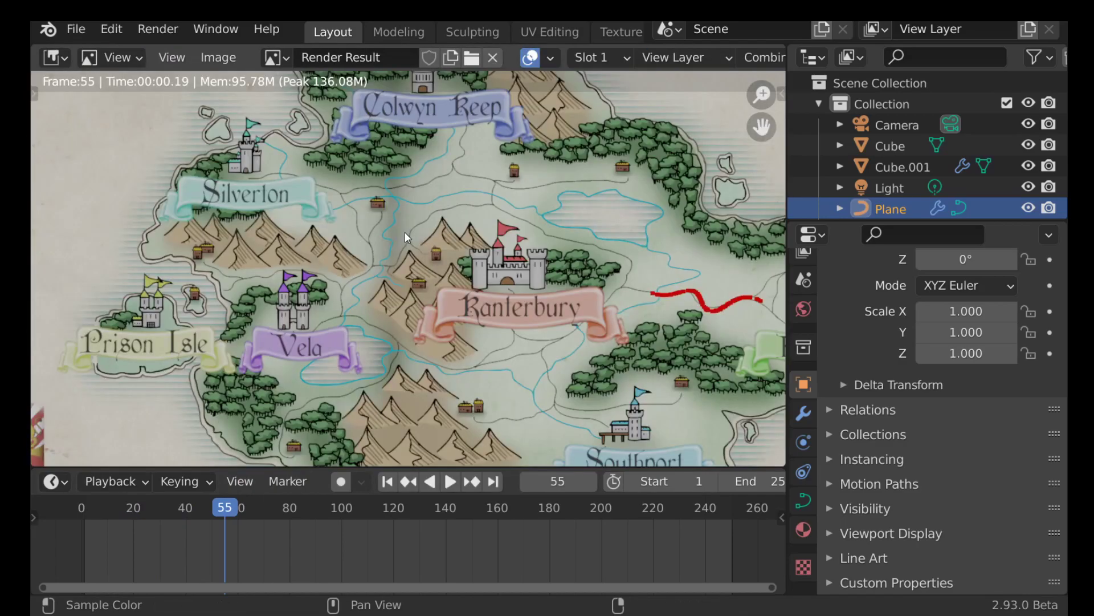
scroll(562, 333, down, 1)
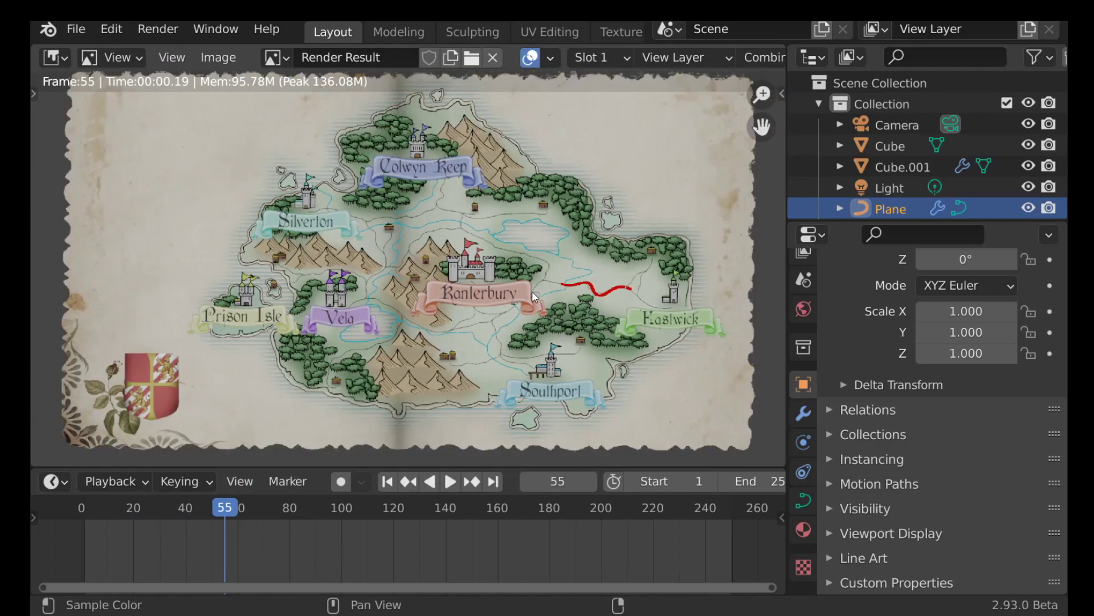
scroll(532, 291, down, 1)
scroll(529, 289, up, 1)
key(Escape)
scroll(276, 234, down, 2)
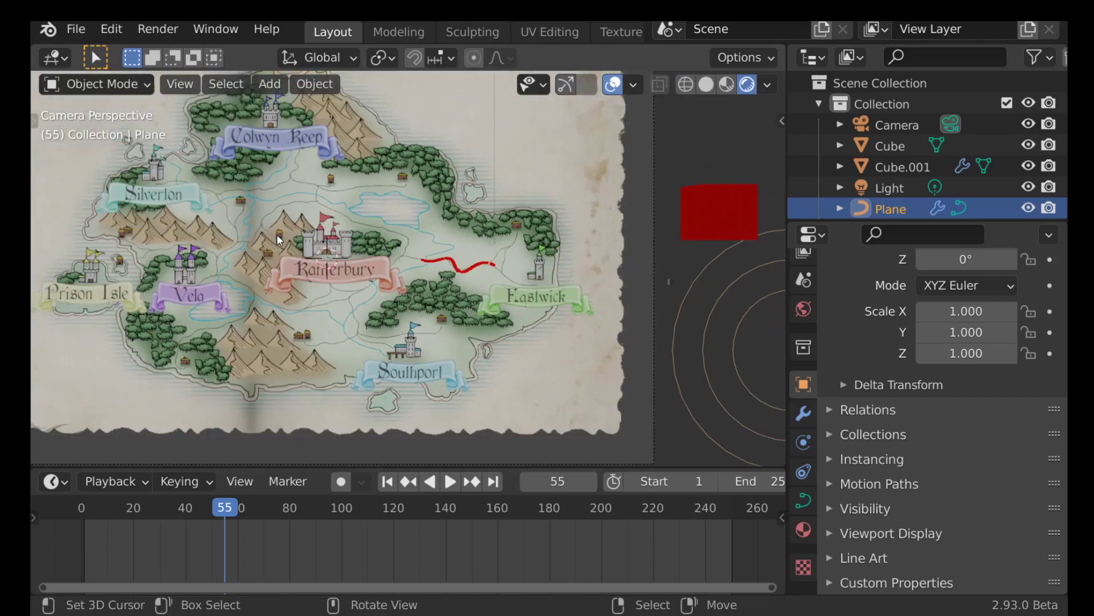
In Output Properties, set the output file format to FFmpeg Video
scroll(804, 342, up, 4)
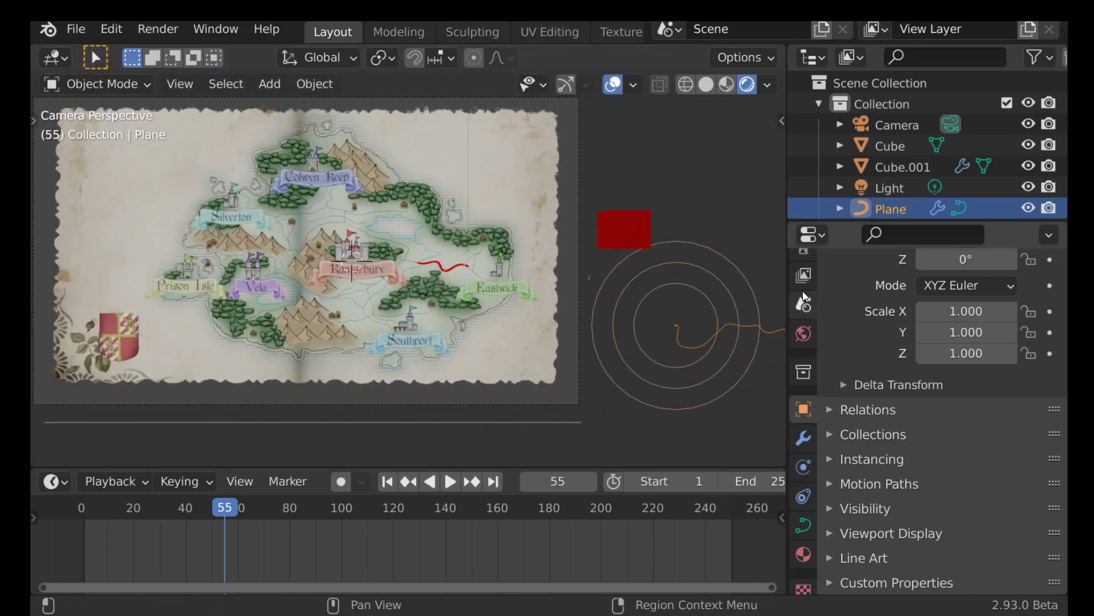
click(805, 335)
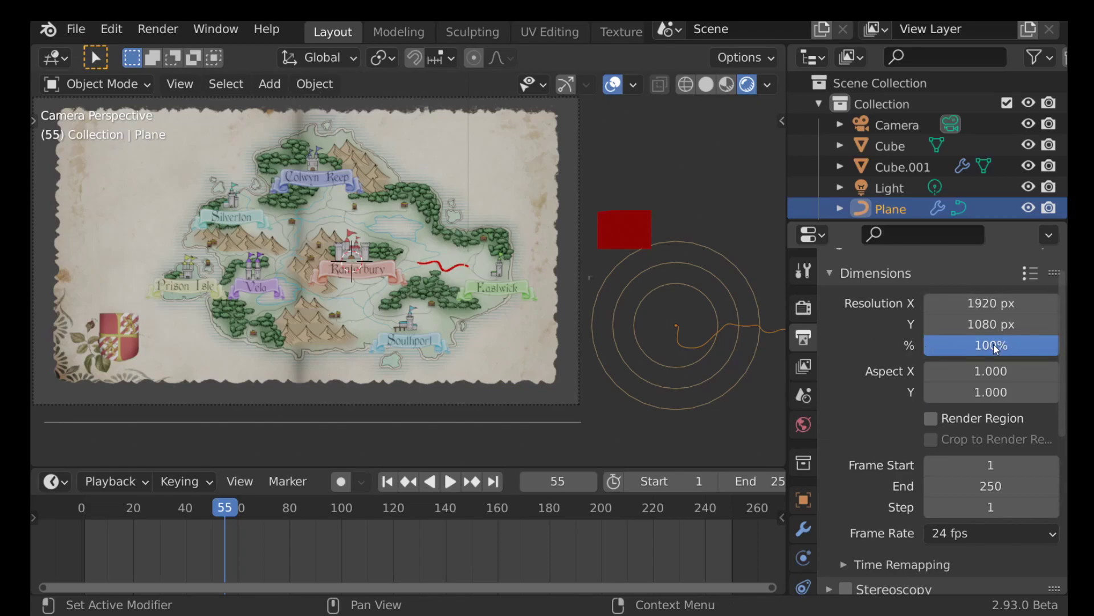
scroll(912, 330, down, 3)
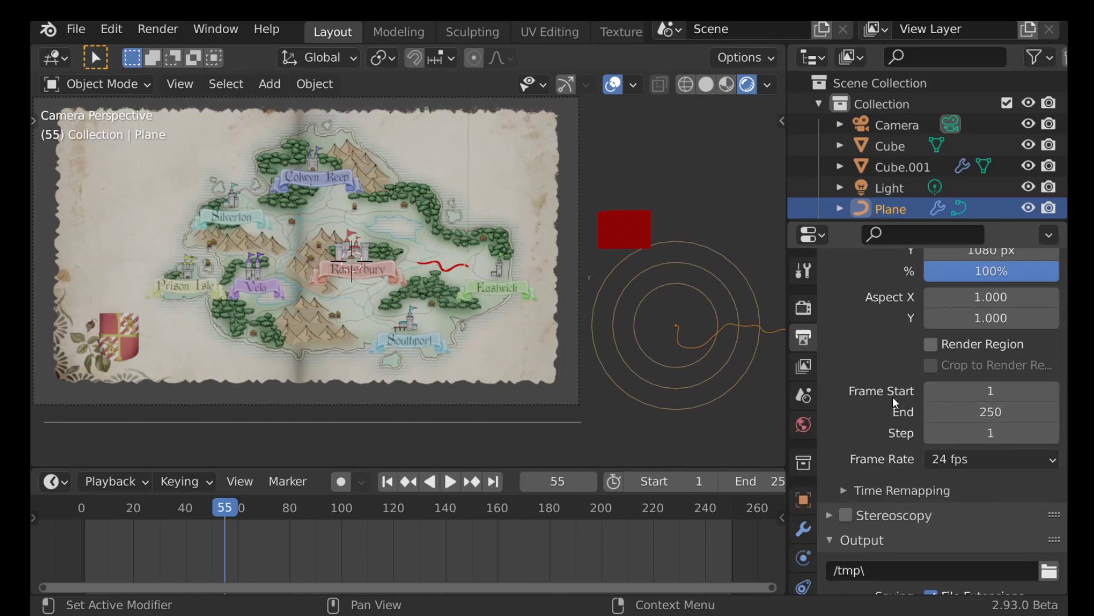
scroll(891, 398, down, 2)
scroll(962, 412, down, 2)
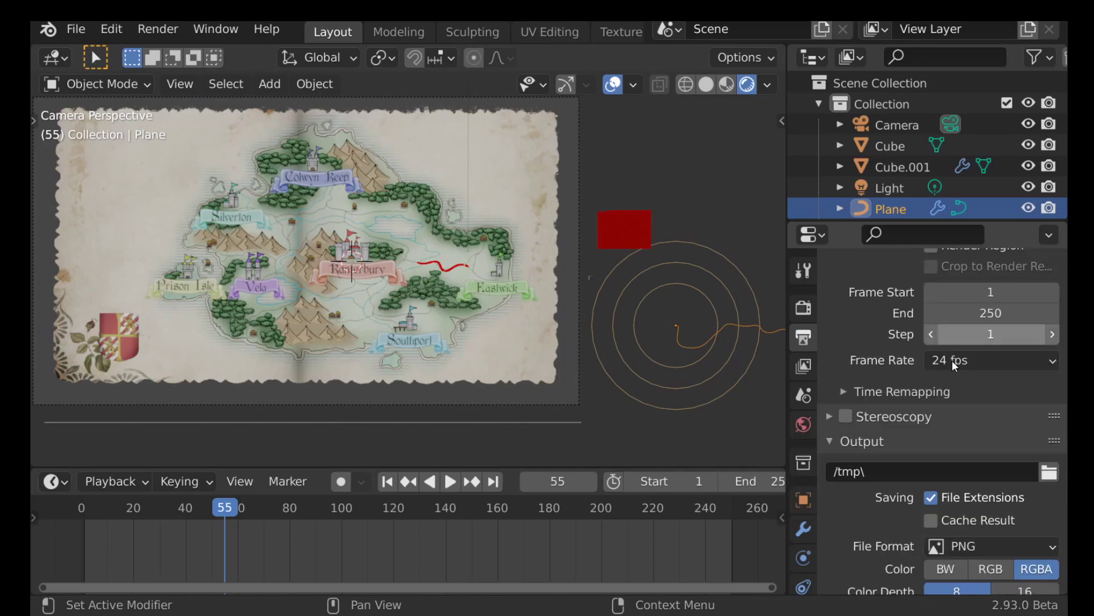
scroll(940, 365, down, 3)
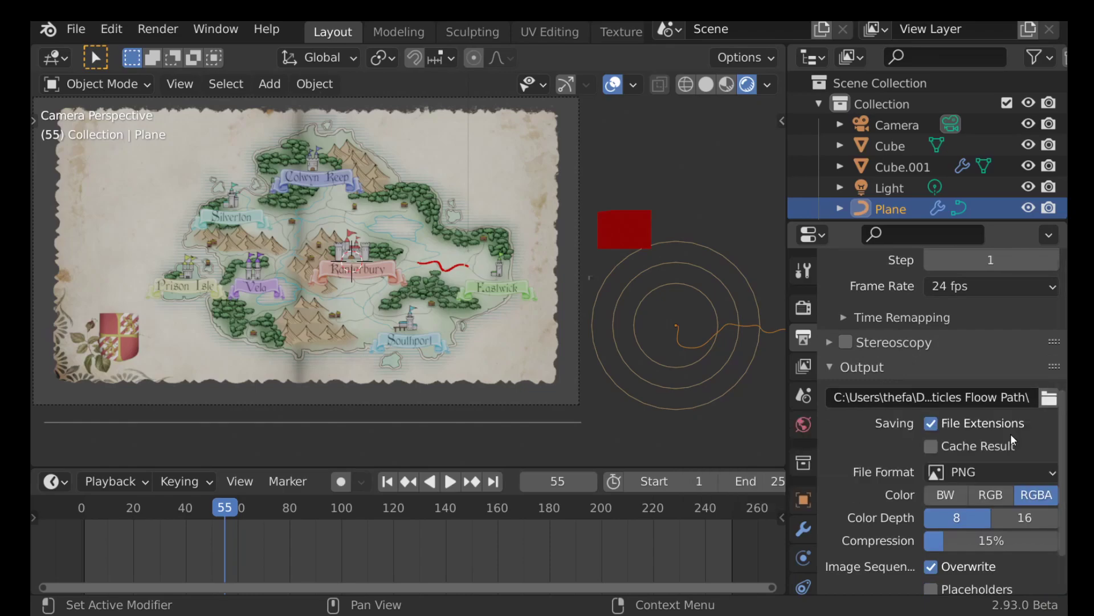
scroll(1011, 434, down, 3)
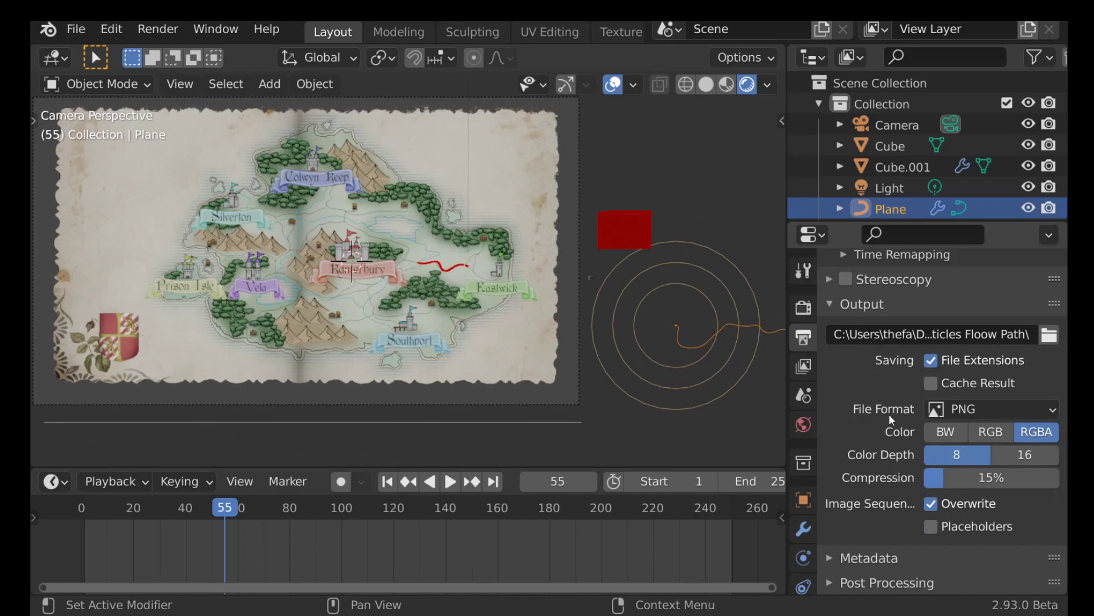
click(1003, 405)
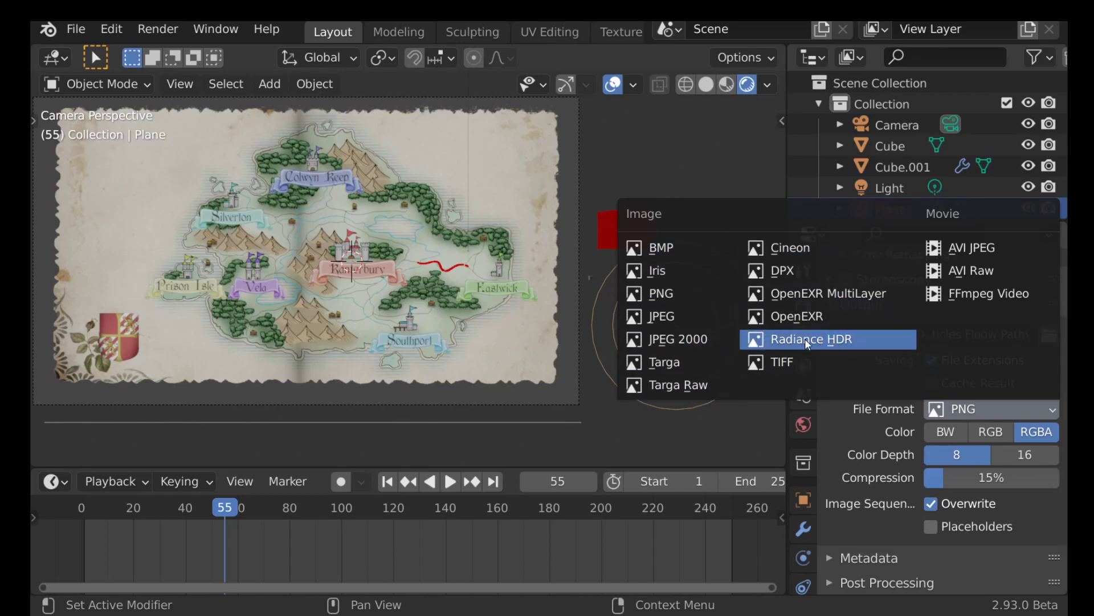
click(1001, 300)
Apply the H264 in MP4 encoding preset to the video output
scroll(997, 323, up, 1)
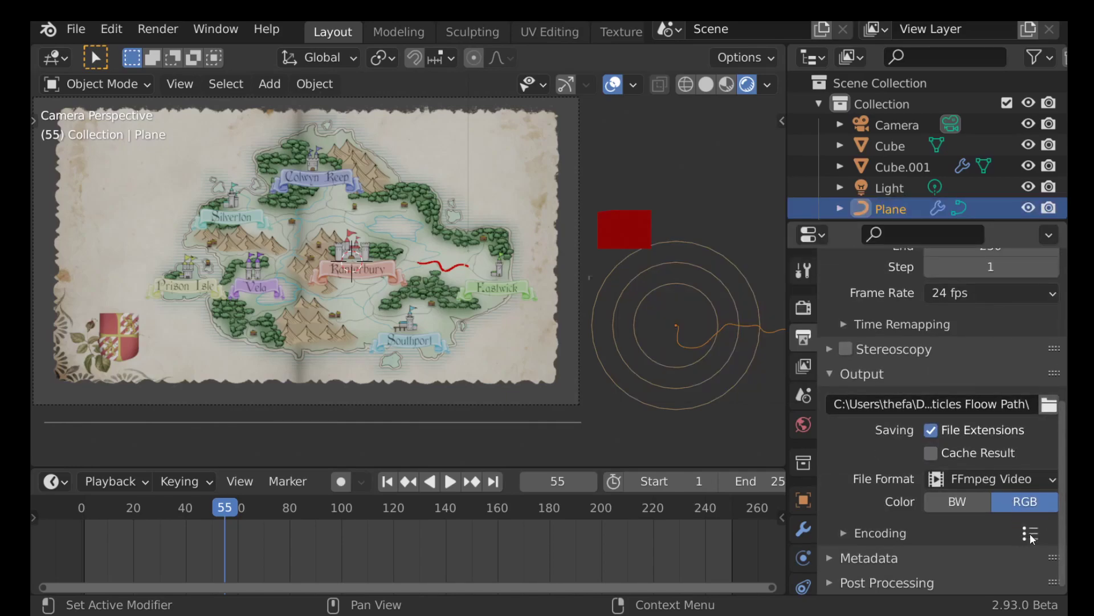
click(1030, 532)
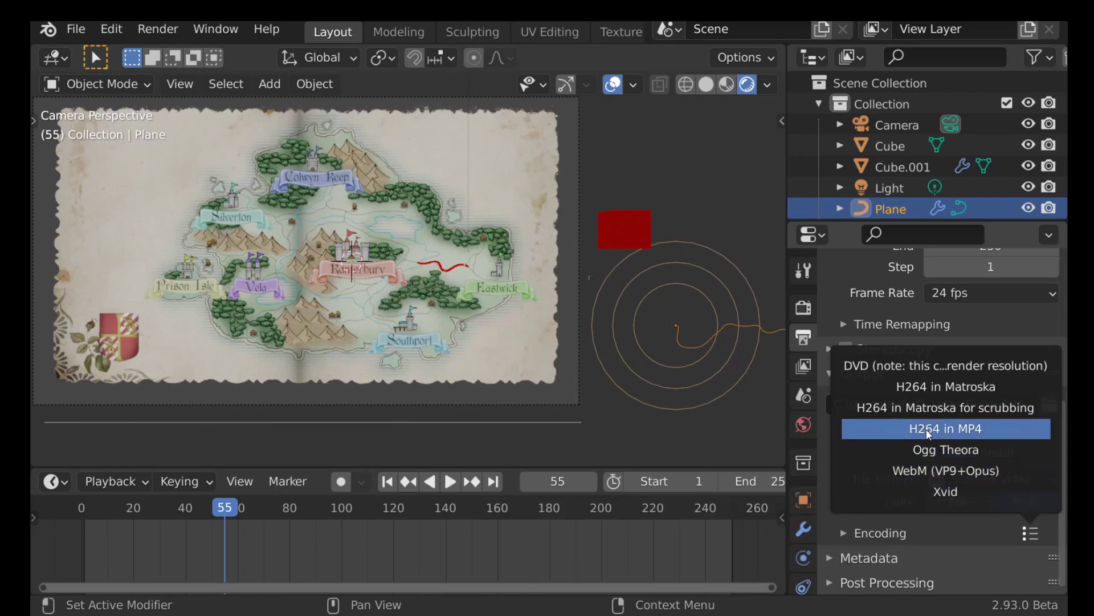
click(973, 429)
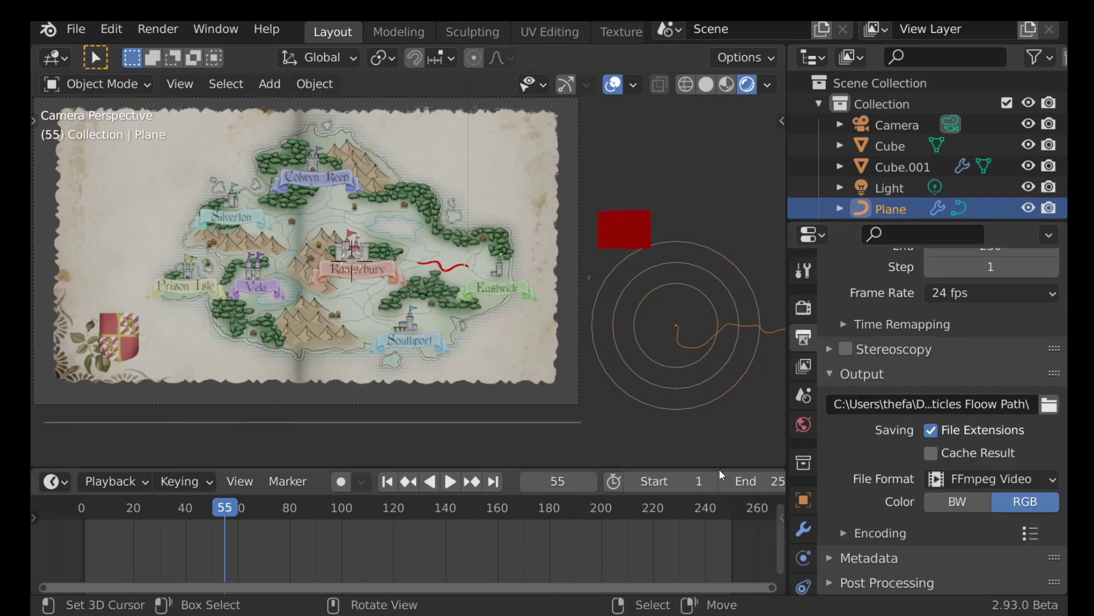
click(174, 27)
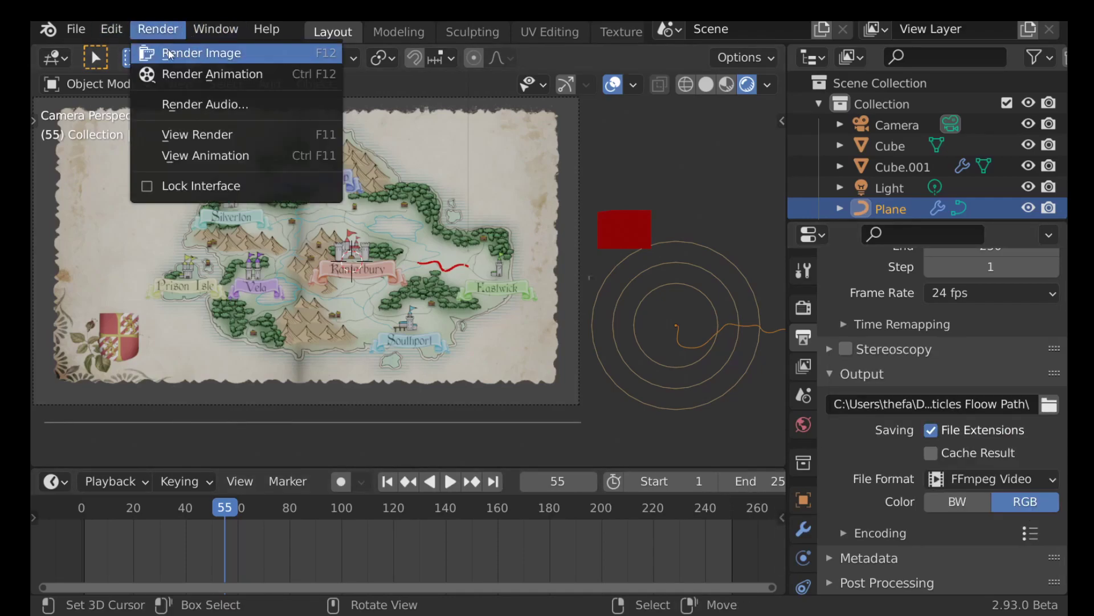
click(317, 74)
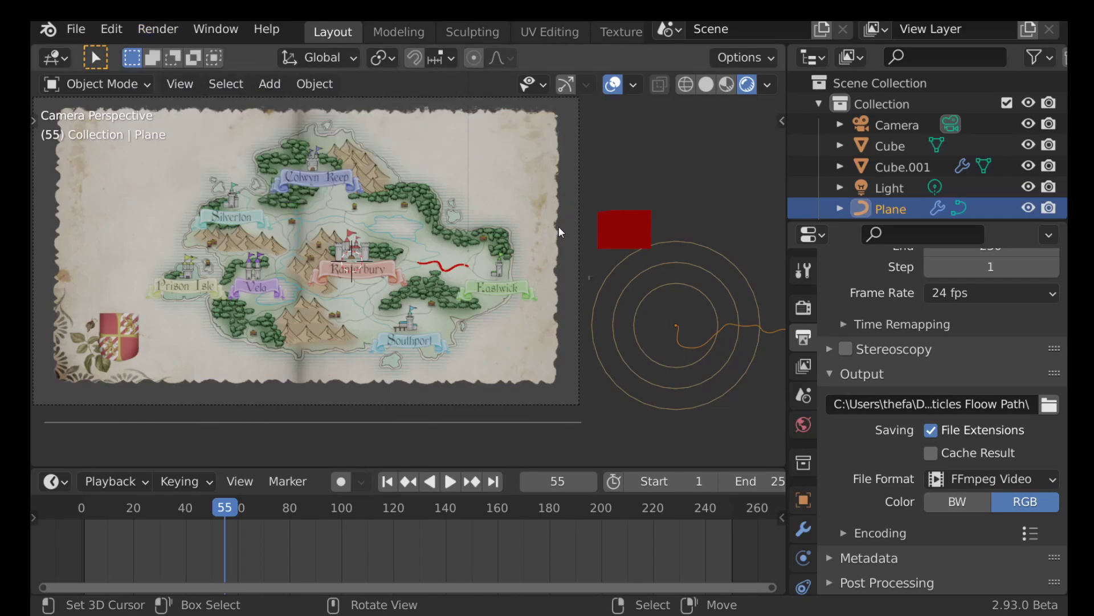